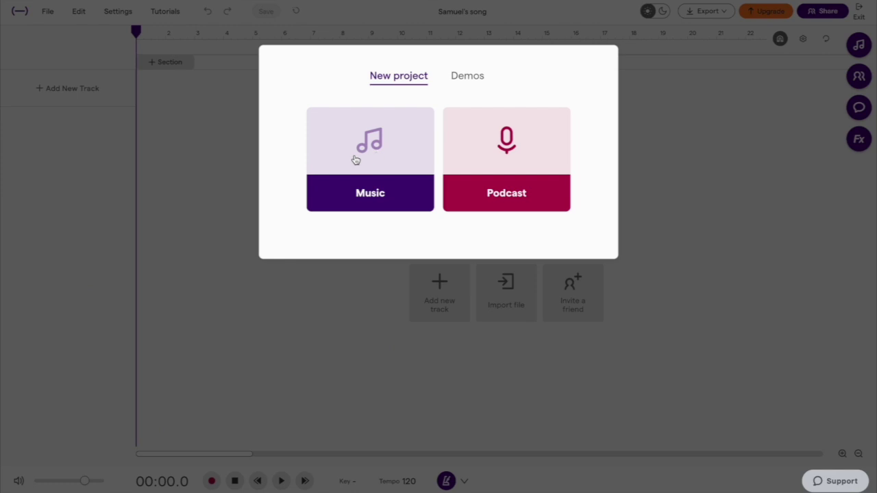
Create a new music project and set its tempo to 100 BPM
left_click(370, 161)
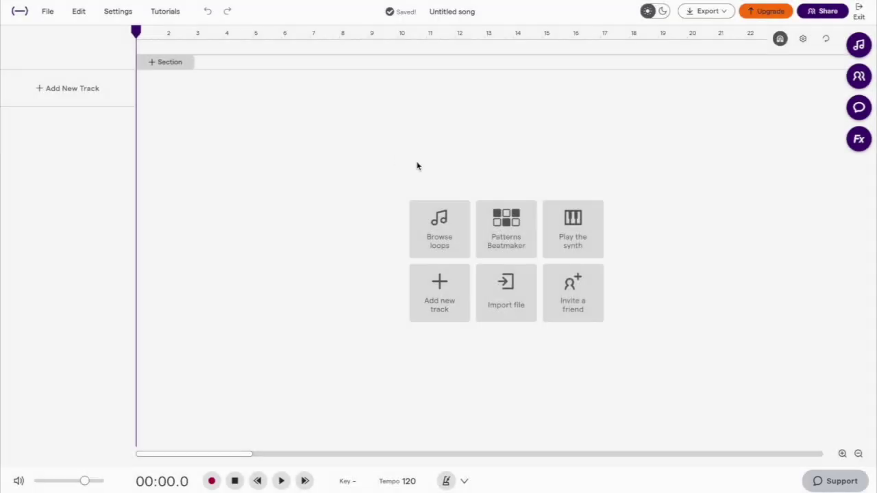
left_click(409, 481)
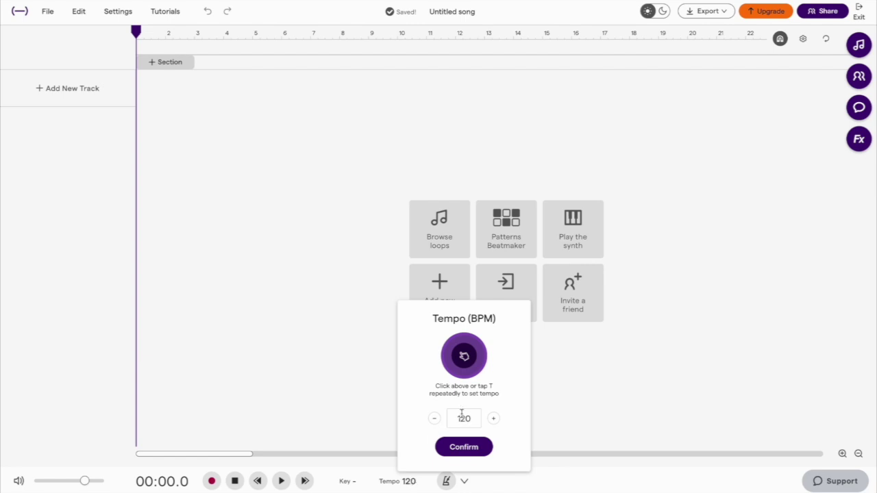
left_click(471, 449)
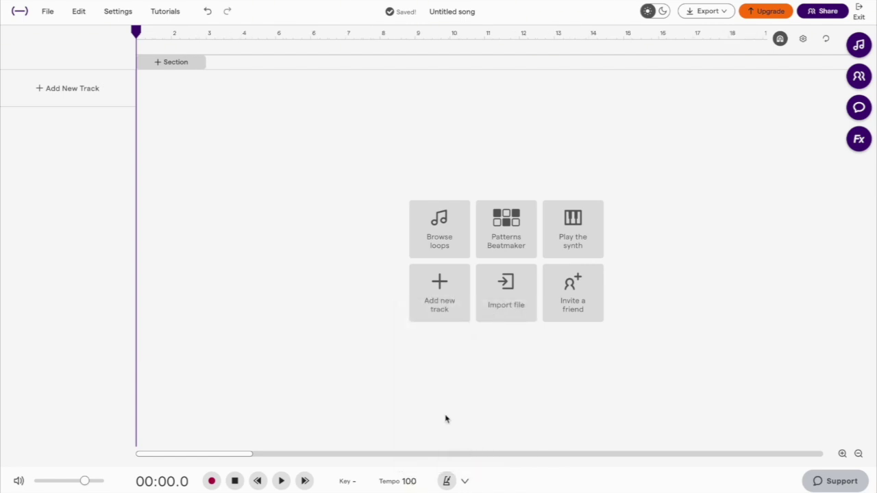
Add an Intro section spanning four bars, from bar 1 up to bar 5
left_click(170, 63)
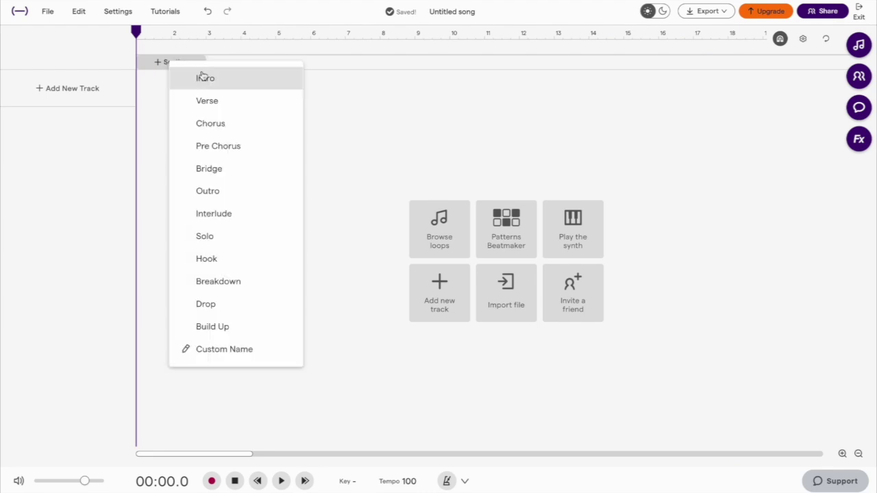
left_click(206, 77)
left_click_drag(243, 67, 270, 64)
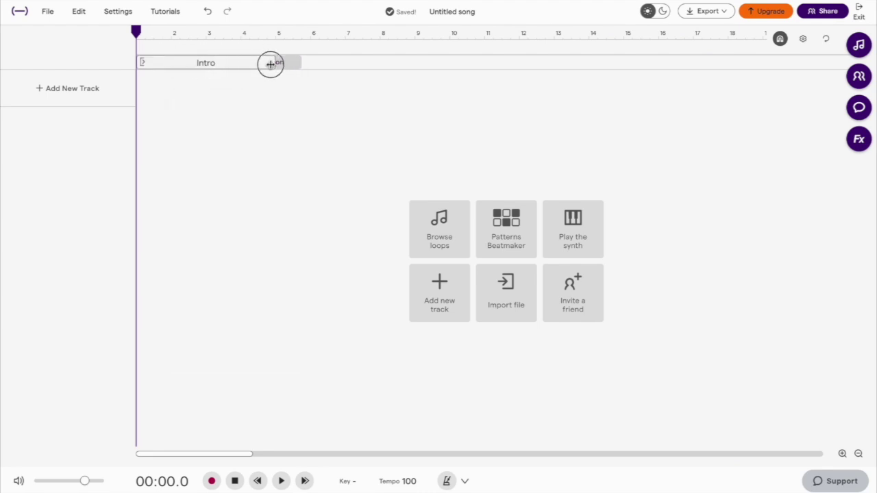
Add a Verse section following the Intro and extend it from bar 5 to bar 17
left_click(308, 62)
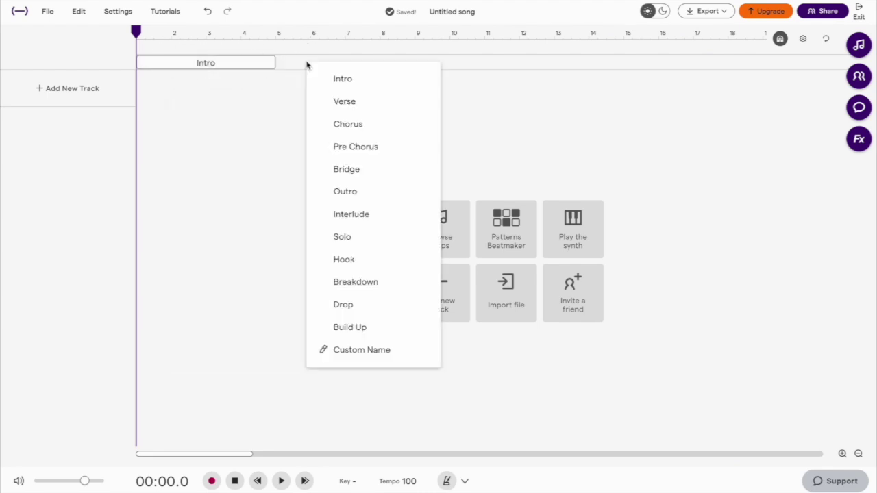
left_click(345, 97)
left_click_drag(341, 63, 692, 49)
Add a Pre Chorus section following the Verse and extend it from bar 17 to bar 25
left_click(525, 63)
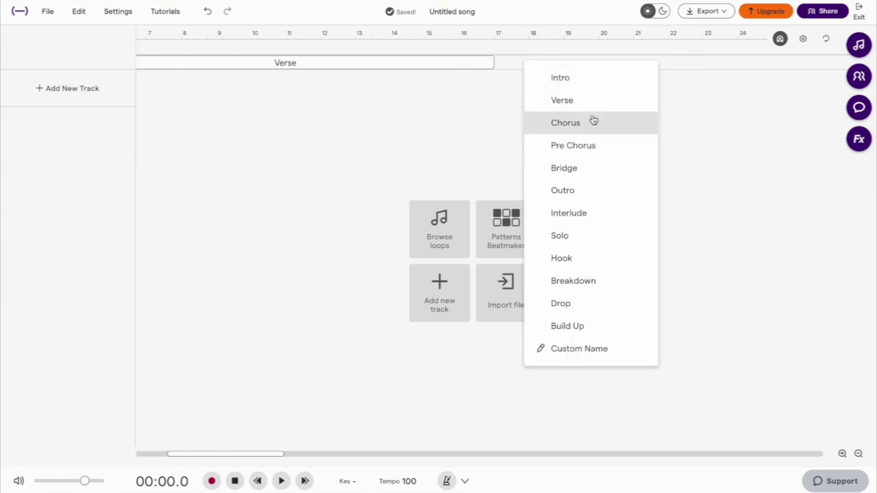
left_click(581, 134)
left_click_drag(559, 63, 766, 62)
Add a Chorus section following the PreChorus and extend it from bar 25 to bar 33
left_click(668, 63)
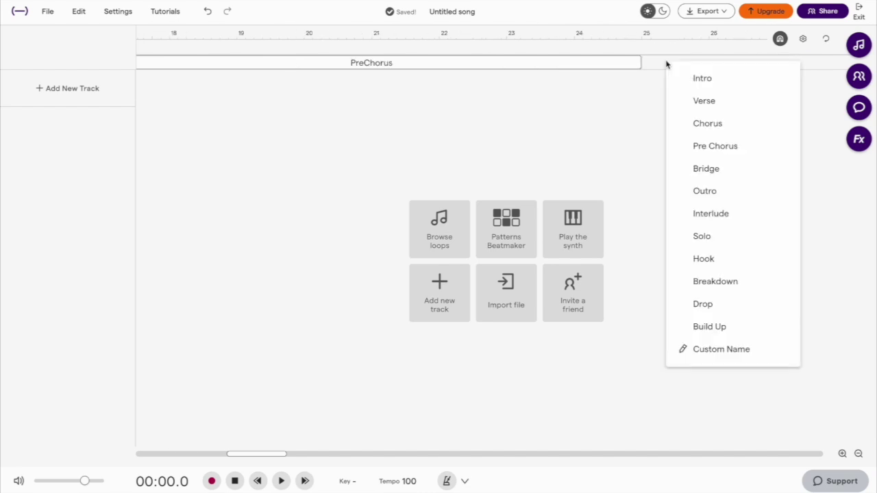
left_click(738, 125)
scroll(711, 121, "right", 6)
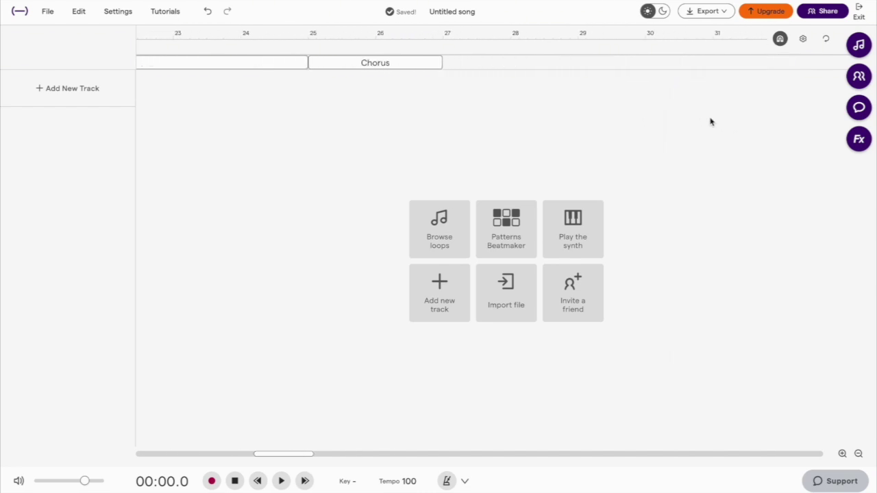
left_click_drag(338, 62, 618, 58)
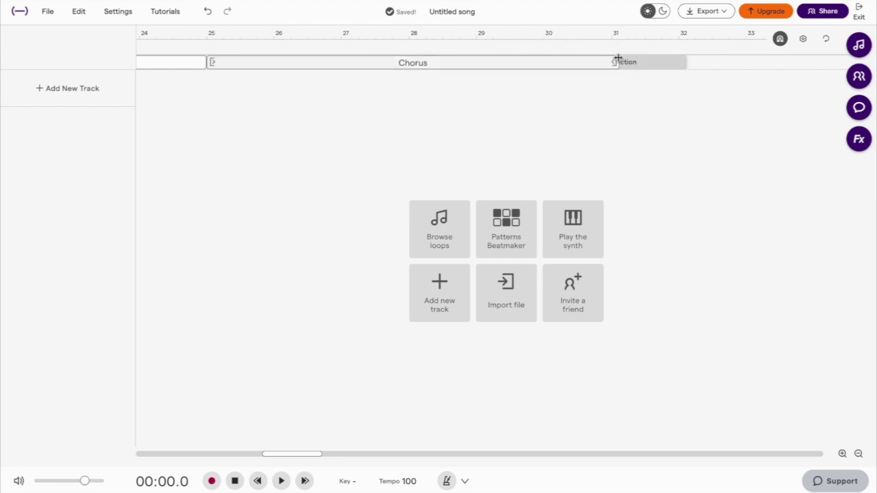
scroll(603, 60, "right", 4)
left_click_drag(356, 62, 478, 62)
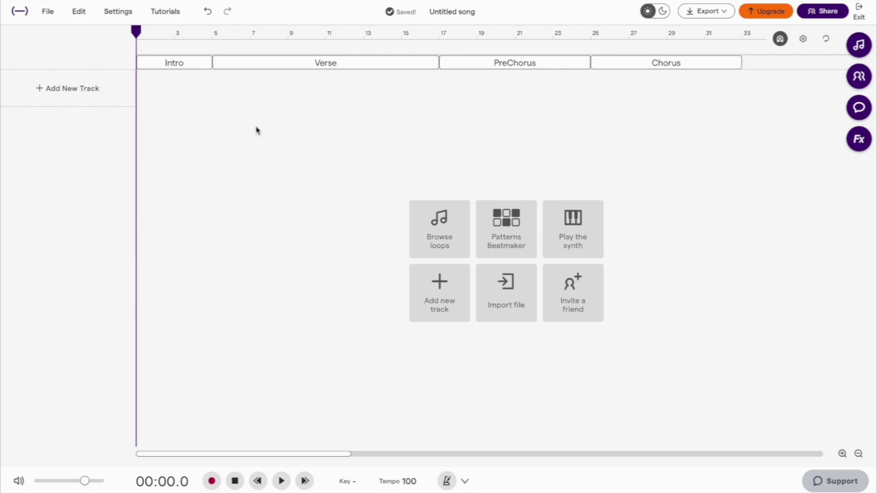
Add a Keys track with the Grand Piano and open its piano roll
left_click(79, 91)
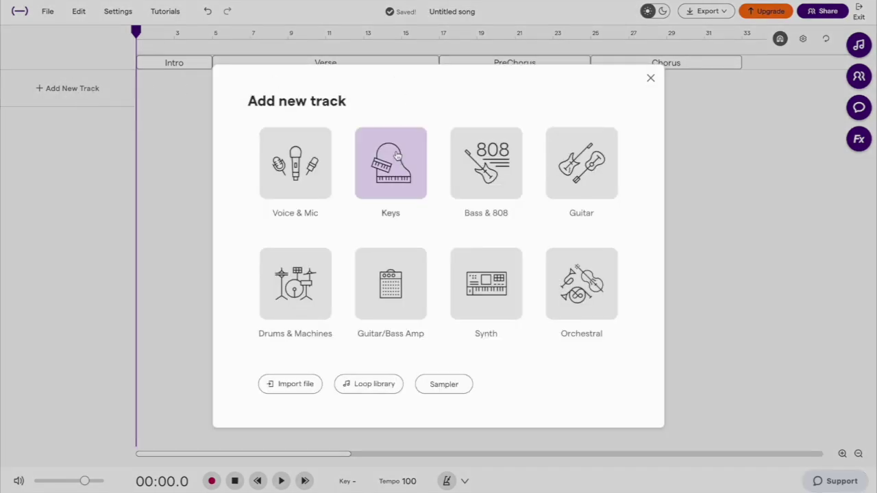
left_click(397, 156)
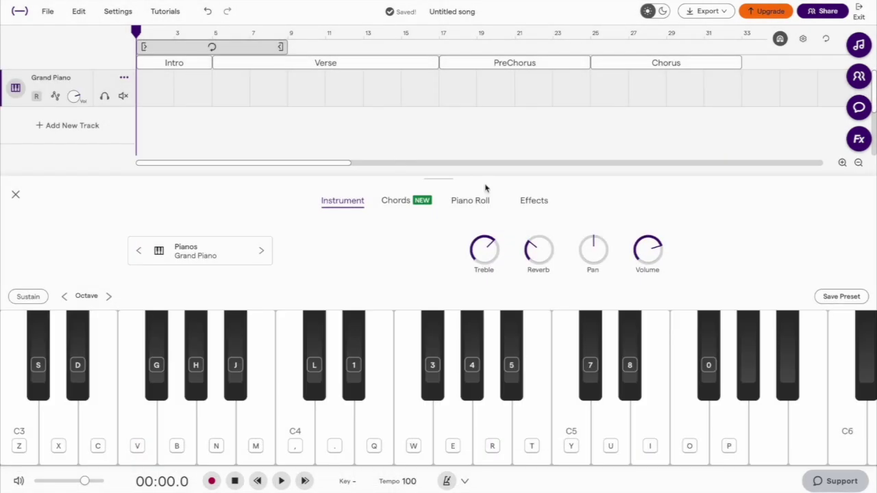
left_click(480, 203)
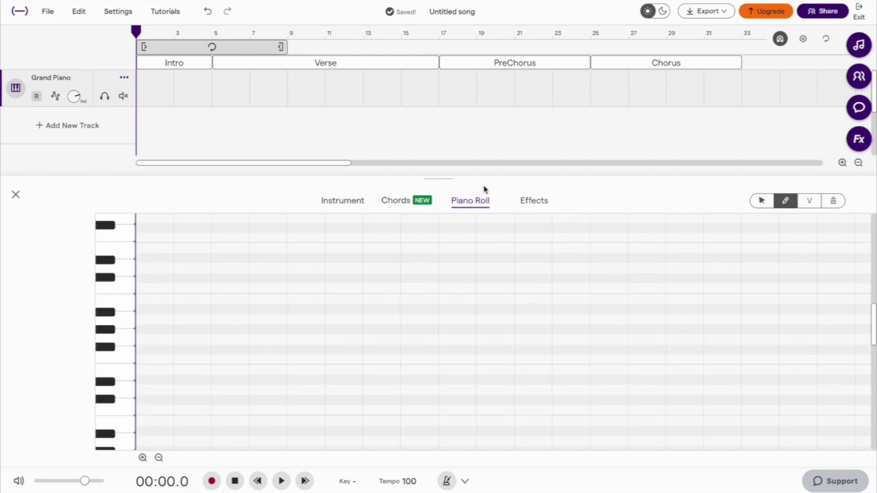
Draw a three-beat chord of A2, D3 and F3 at the start of bar 1
left_click(140, 282)
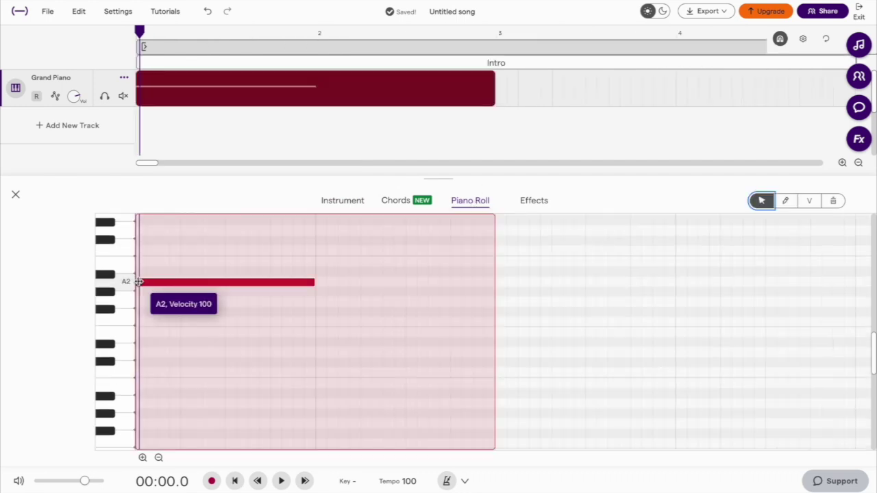
left_click_drag(316, 285, 270, 281)
left_click(143, 231)
scroll(143, 231, "up", 1)
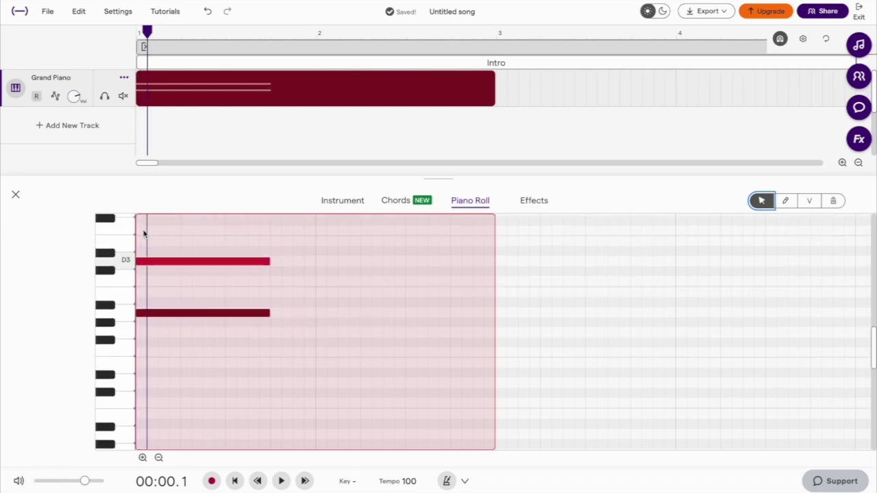
left_click(138, 231)
Below the first chord, add a short D2 at the end of beat 3 and a three-beat D1 from the start of bar 1
scroll(160, 335, "down", 2)
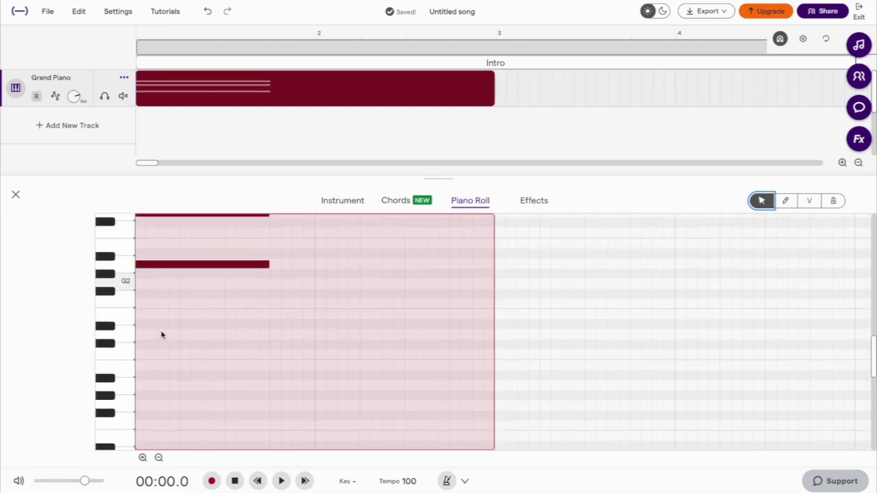
left_click(139, 333)
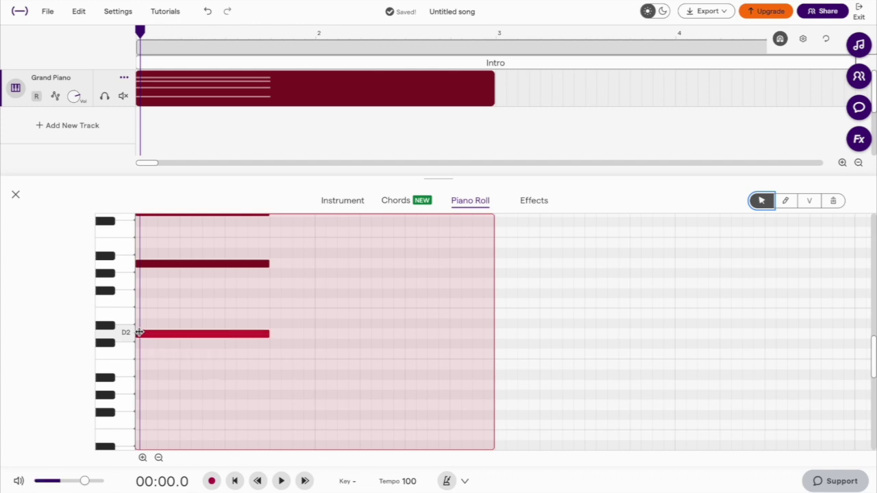
left_click_drag(139, 333, 247, 331)
scroll(141, 437, "down", 1)
left_click(141, 436)
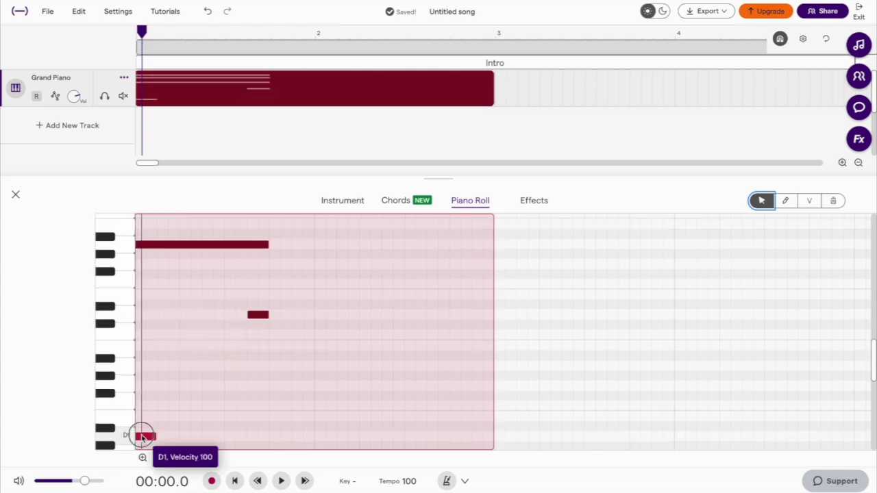
left_click_drag(146, 438, 270, 437)
Continue the bass line with a one-beat E1 ending bar 1, F1 across bar 2, and Bb1 across bars 3 and 4
left_click(274, 416)
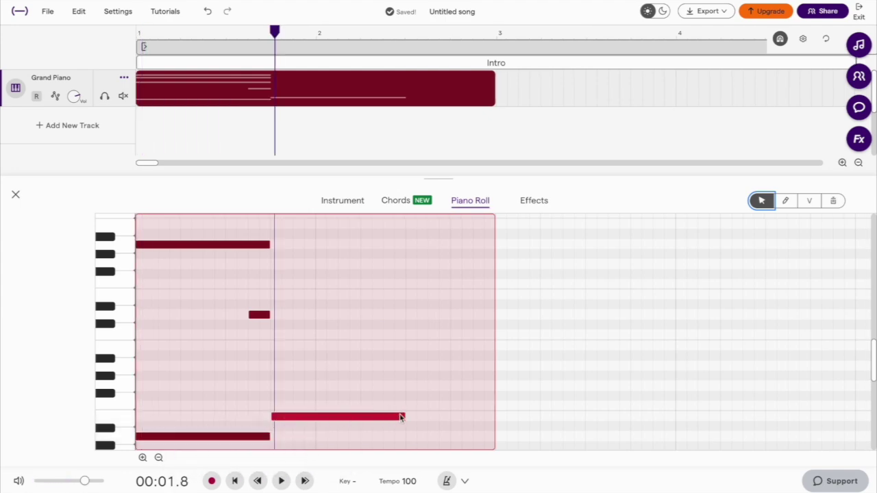
left_click_drag(401, 416, 491, 406)
left_click(319, 407)
left_click(495, 357)
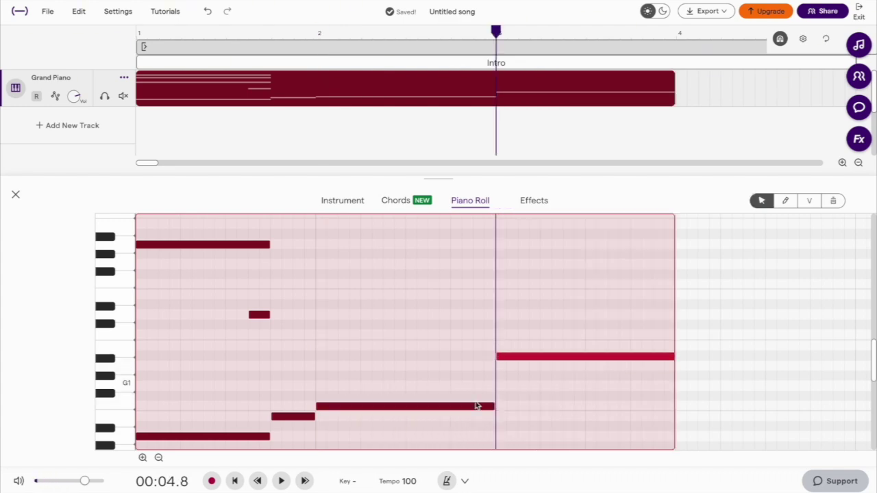
left_click_drag(675, 356, 676, 355)
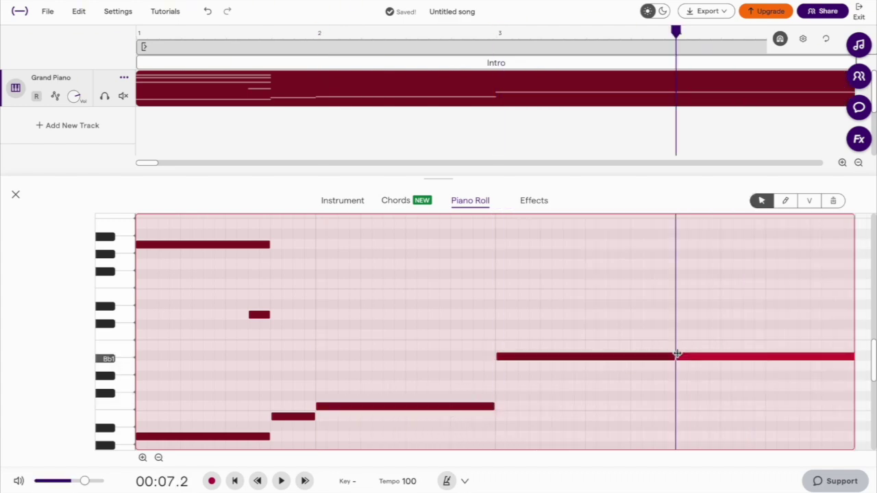
Draw a one-beat chord of C3, E3 and G3 on the last beat of bar 1
scroll(370, 363, "up", 5)
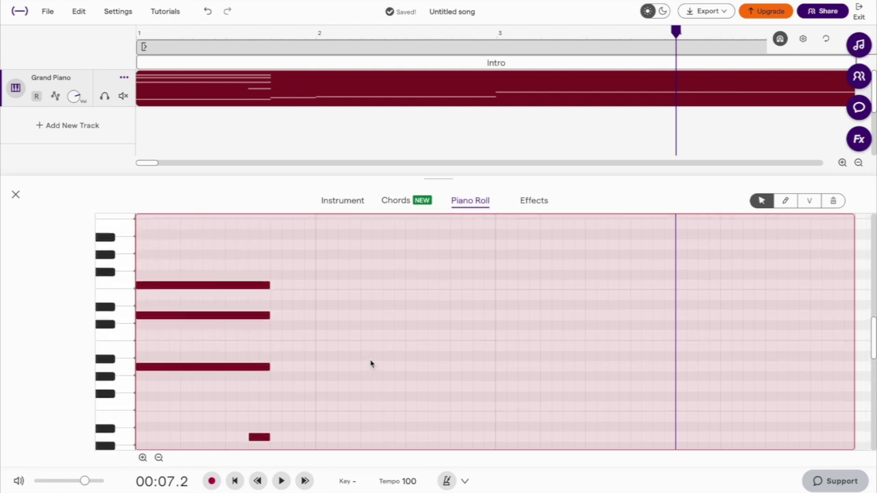
left_click(287, 335)
left_click_drag(292, 335, 315, 335)
left_click(272, 295)
left_click(274, 264)
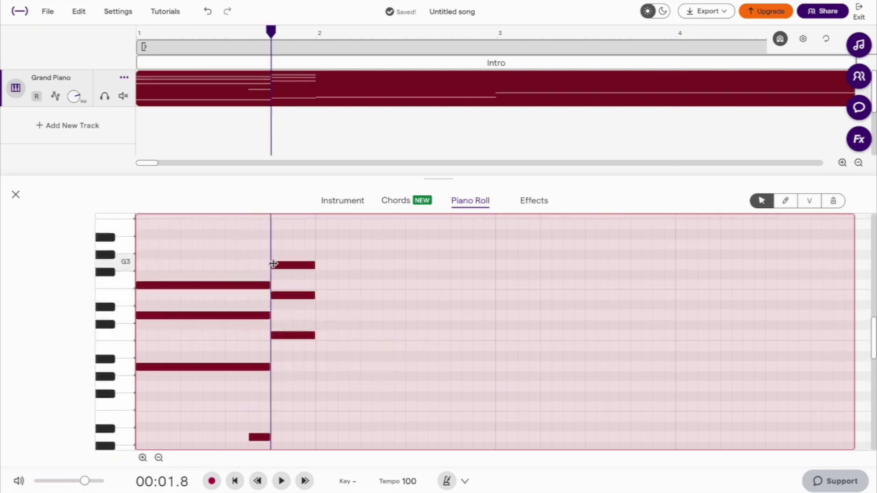
Draw a chord of C3, F3 and A3 lasting the whole of bar 2
left_click(321, 336)
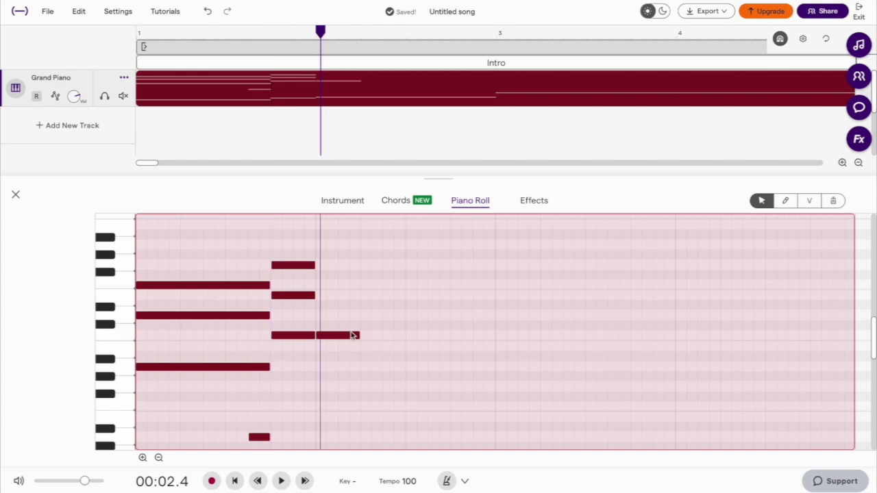
left_click(357, 334)
left_click_drag(356, 334, 491, 335)
left_click(319, 284)
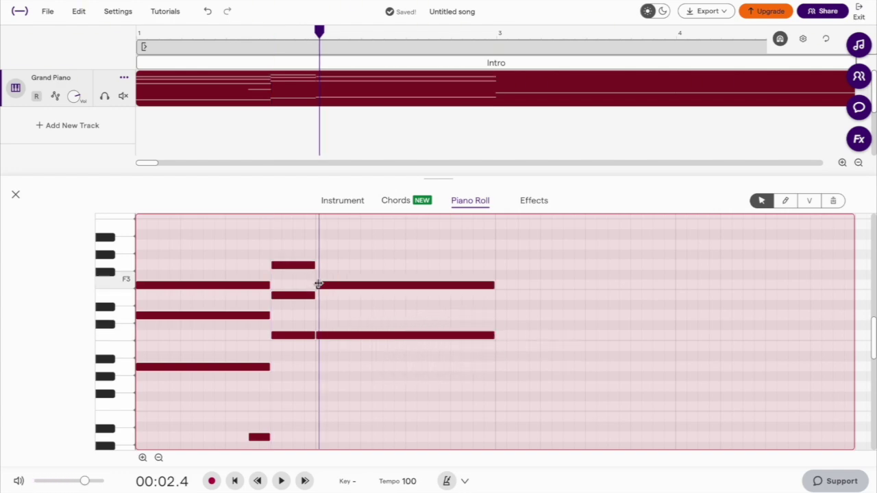
left_click(319, 245)
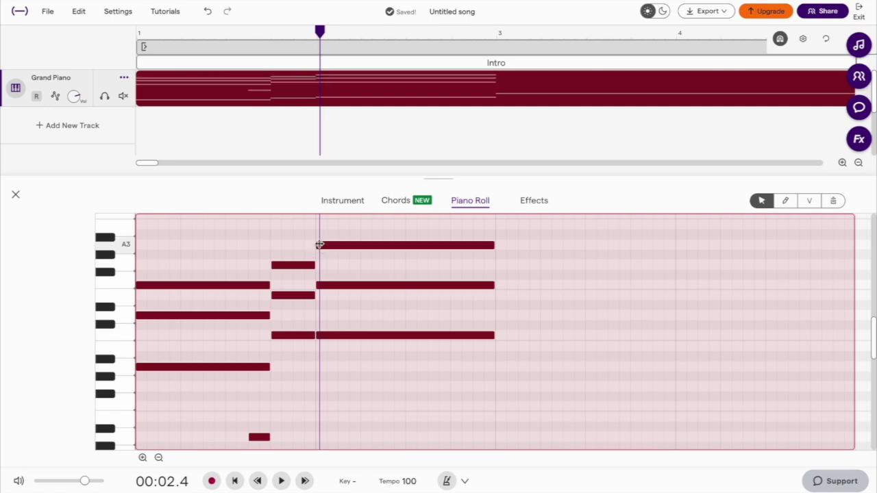
Add short melody notes C4, E3 and C4 one after another at the end of bar 2
scroll(473, 240, "up", 1)
left_click(475, 233)
left_click(476, 234)
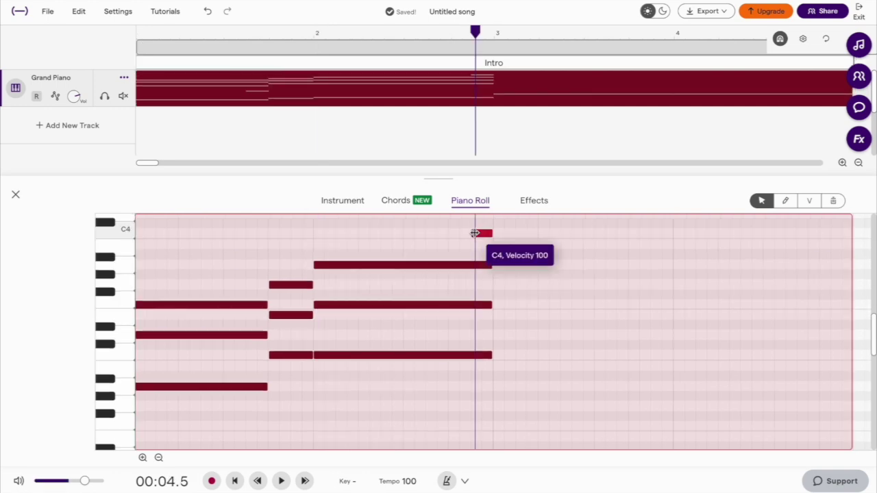
left_click(429, 234)
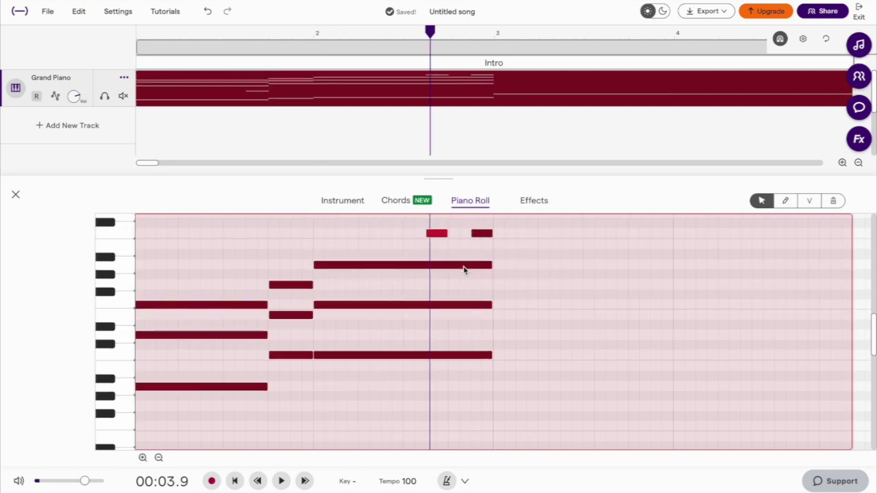
left_click(452, 315)
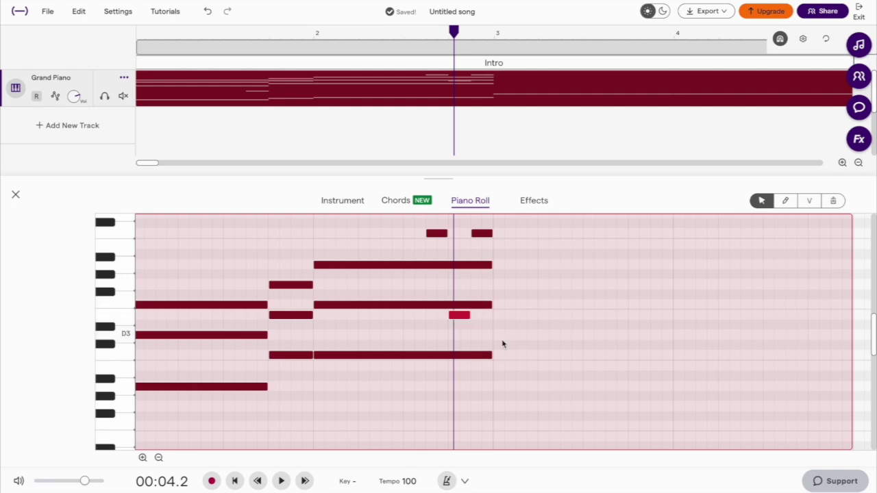
Draw a chord of F3, D3 and Bb2 lasting the whole of bar 3
left_click(498, 304)
left_click_drag(517, 304, 670, 304)
left_click(498, 335)
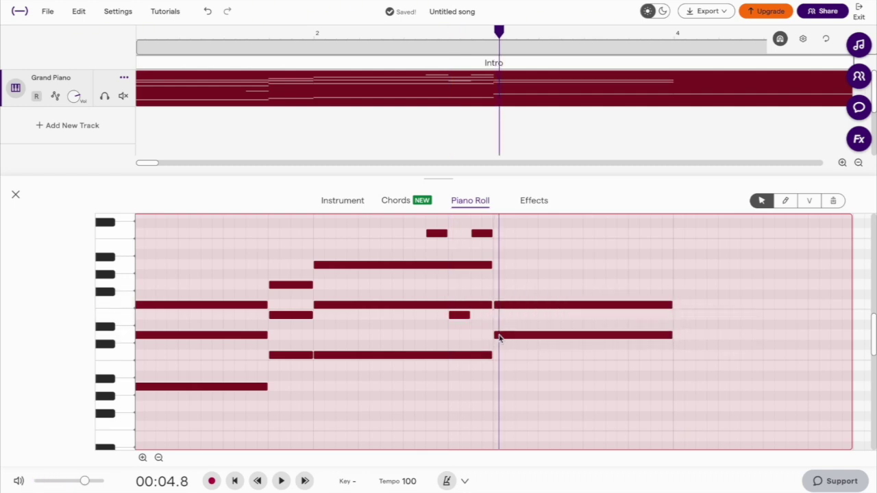
left_click(498, 335)
left_click(497, 377)
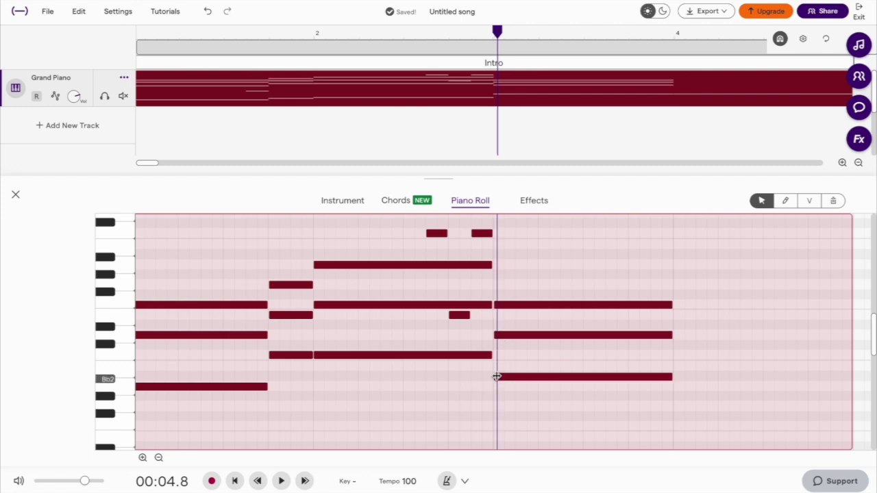
Add an A3 melody note above the bar 3 chord, lengthened to fill the bar's last beat
left_click(630, 321)
scroll(631, 323, "up", 1)
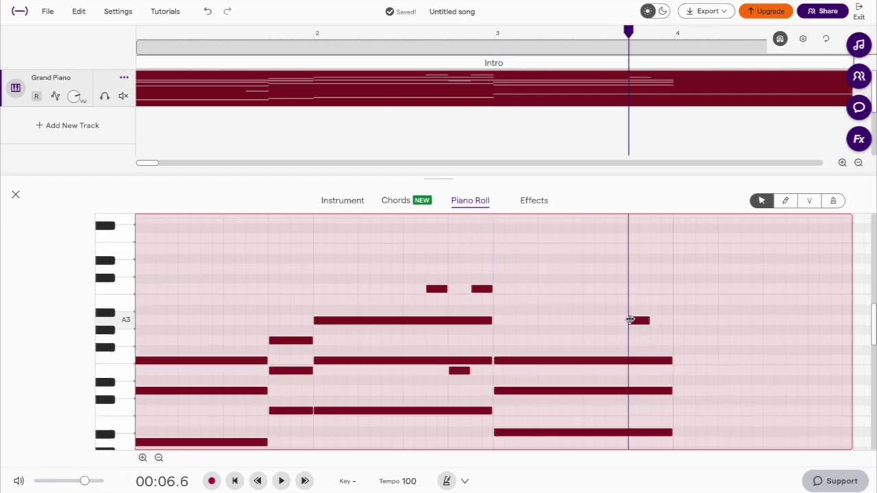
left_click(631, 320)
left_click_drag(646, 322, 672, 322)
Draw a chord of F3, D3 and Bb2 lasting the whole of bar 4
left_click(677, 361)
left_click(677, 391)
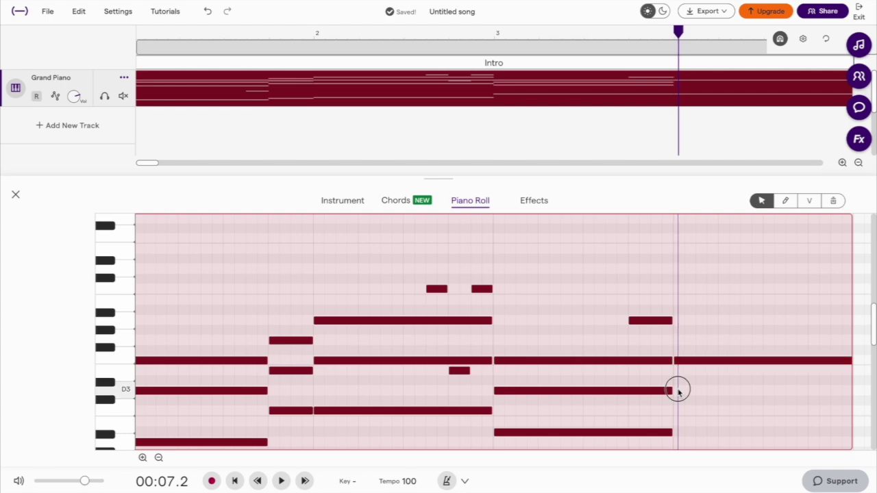
left_click(678, 432)
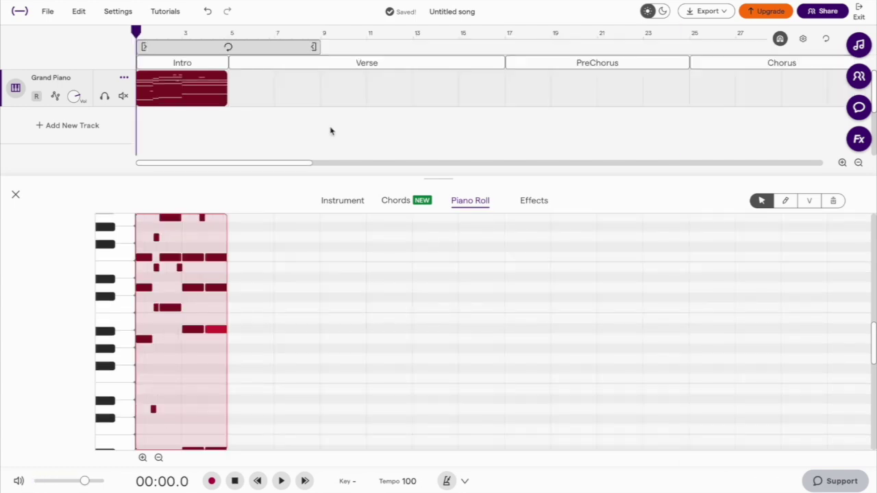
Listen to the intro and loop its four-bar piano region through the end of the Verse at bar 17
key("space")
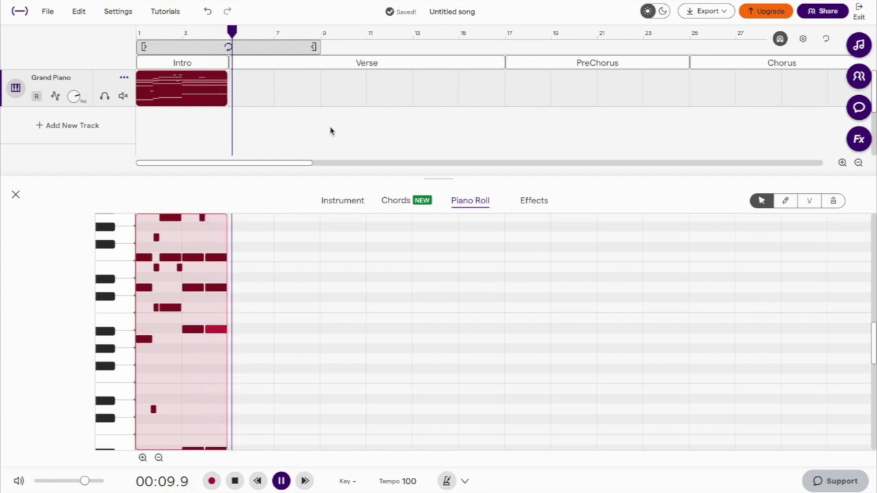
key("space")
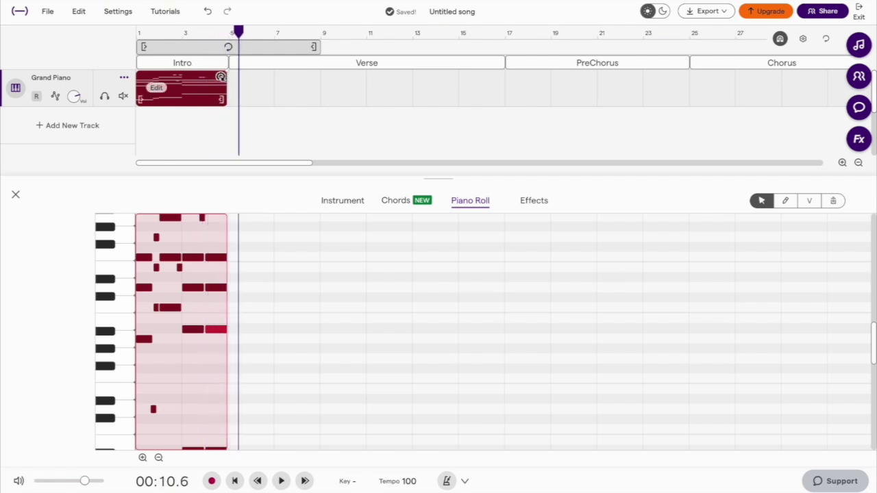
left_click_drag(221, 76, 481, 77)
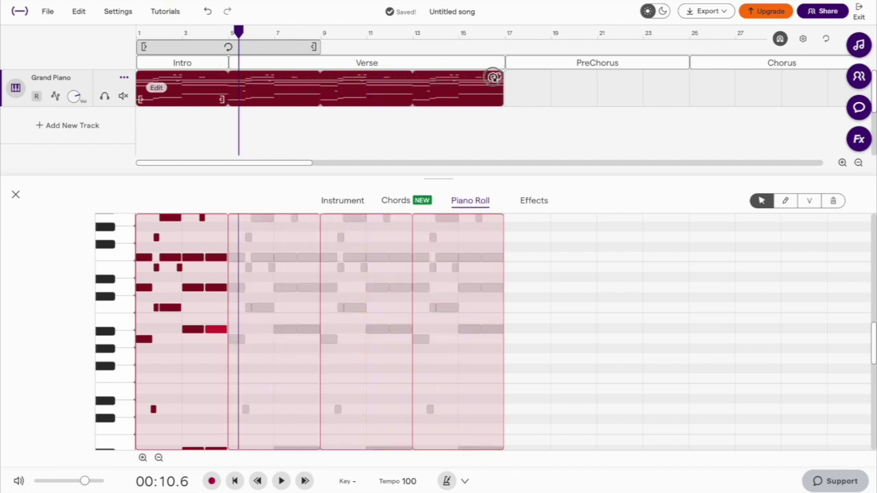
left_click(476, 130)
Search the loop library for "me snapping" and place the Me snapping sound on a new track at bar 9
left_click(439, 250)
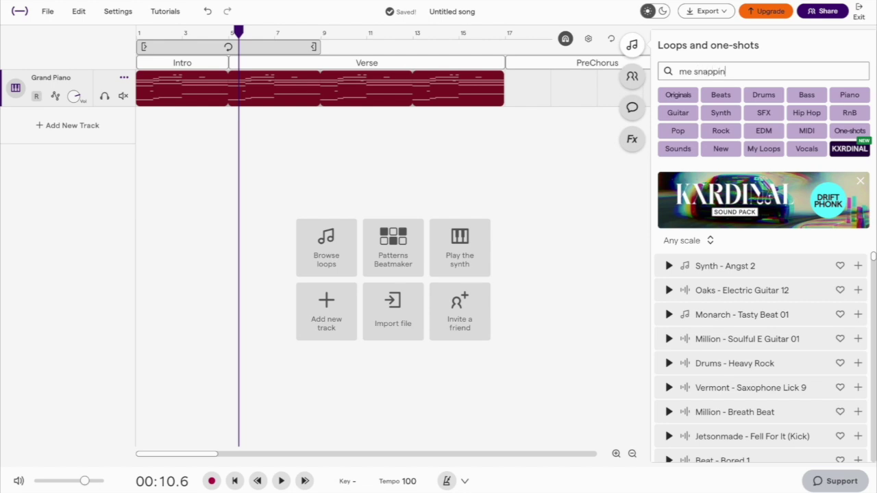
type("me snapping")
key("Return")
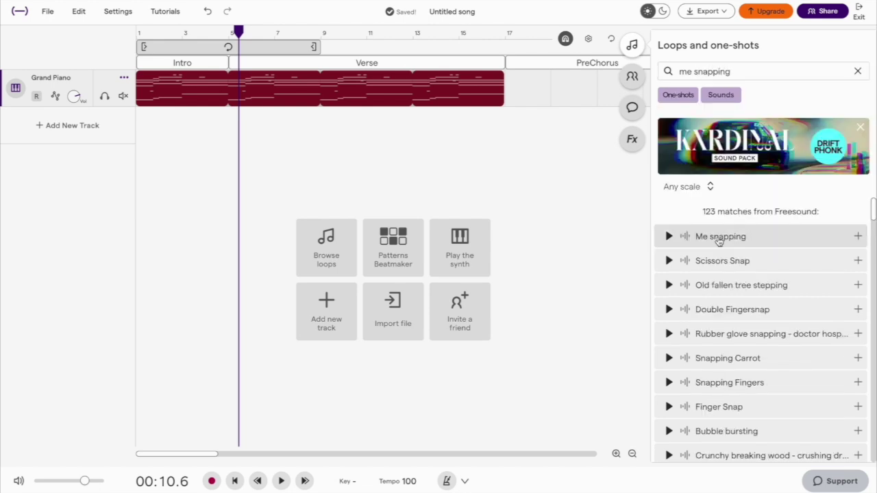
left_click_drag(718, 241, 326, 170)
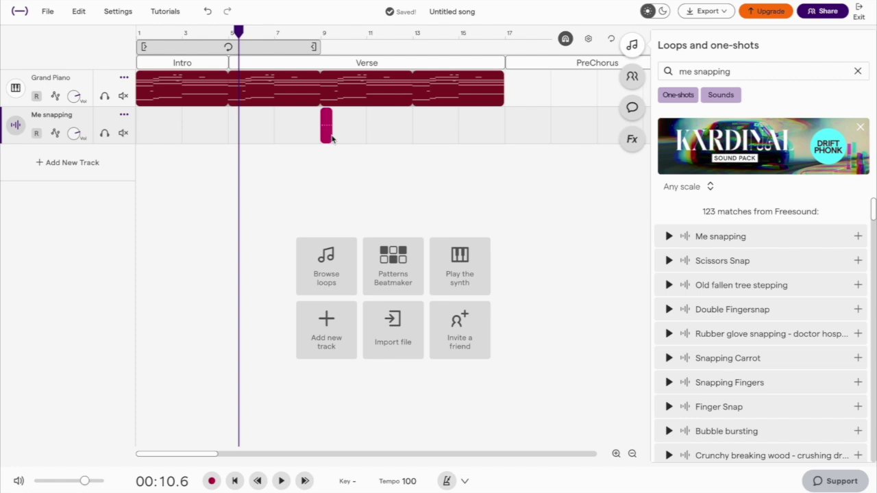
Trim the snap clip to one beat and place it on beat 2 of bar 9
scroll(331, 137, "up", 5)
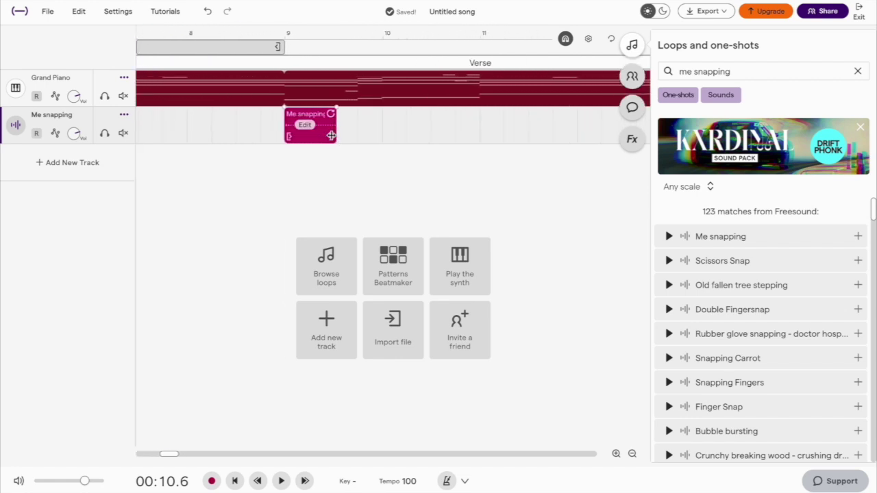
left_click(330, 136)
left_click_drag(331, 137, 315, 125)
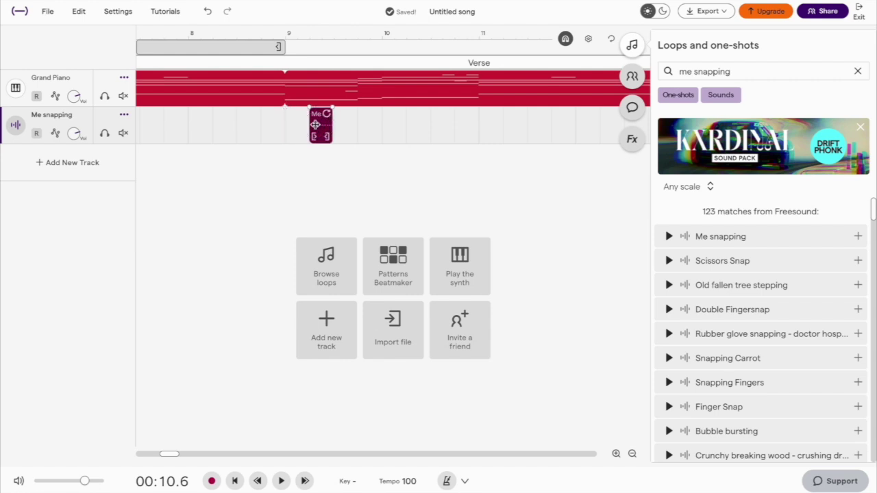
Paste copies of the snap clip so one falls on beats 2 and 4 of every bar from 9 through 12
left_click(357, 37)
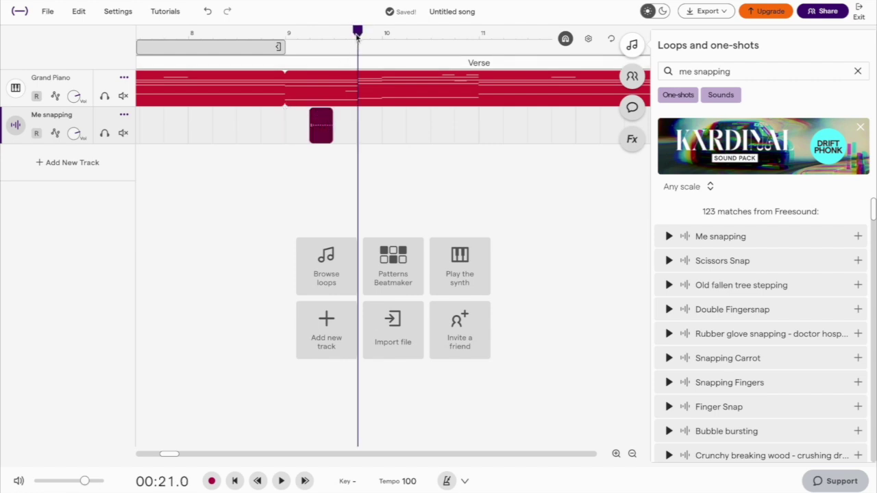
key("ctrl+v")
left_click(406, 36)
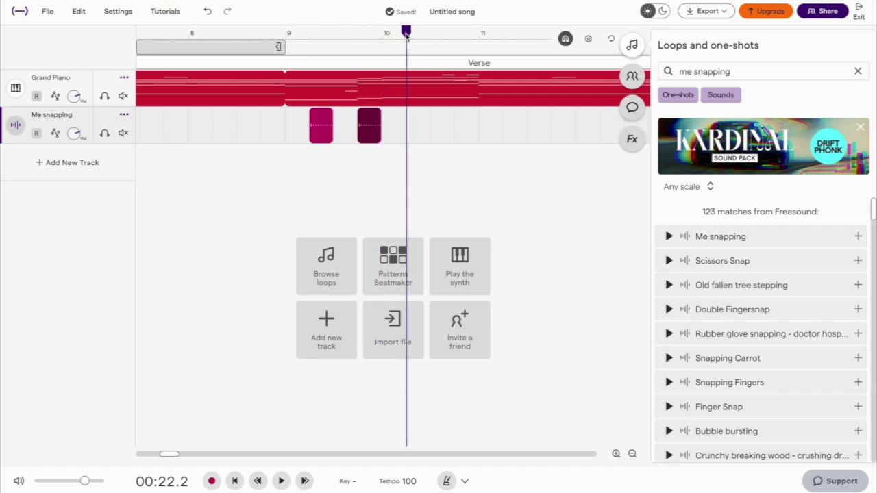
key("ctrl+v")
key("ctrl+v")
left_click(502, 36)
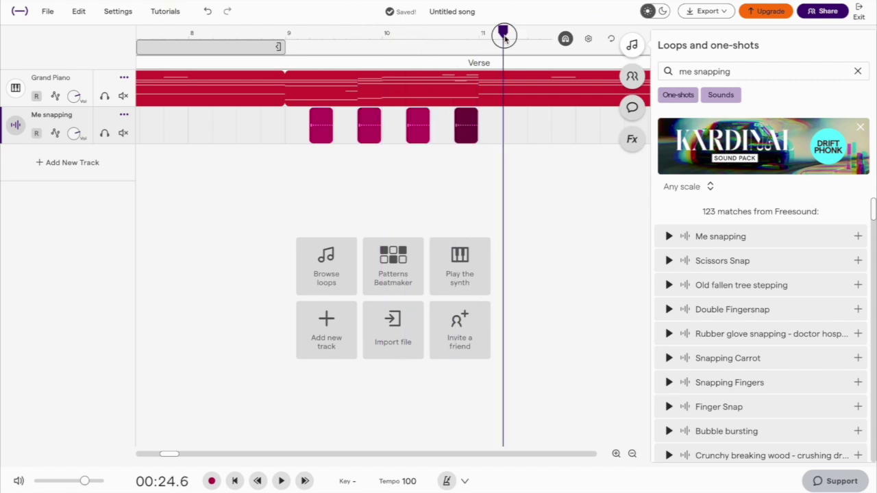
key("ctrl+v")
left_click(338, 36)
key("ctrl+v")
left_click(387, 36)
key("ctrl+v")
left_click(437, 35)
key("ctrl+v")
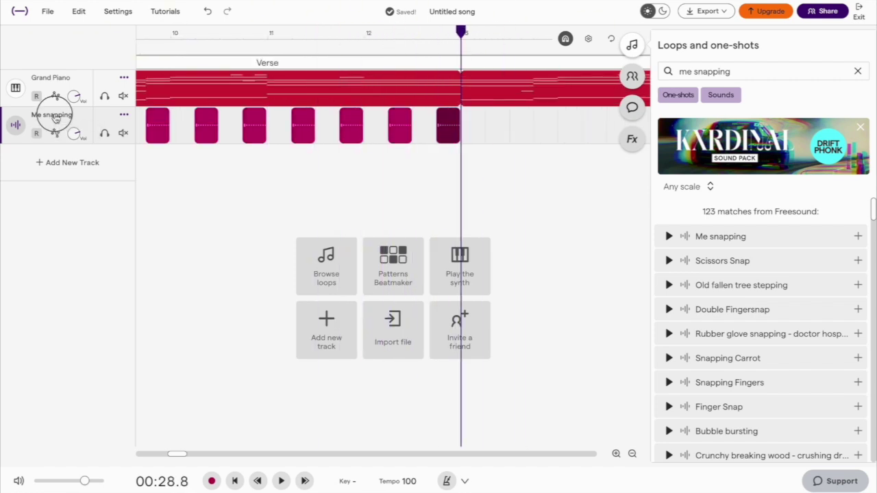
Rename the snapping track Dry Snap and duplicate it as a second track named Snap with reverb
double_click(55, 115)
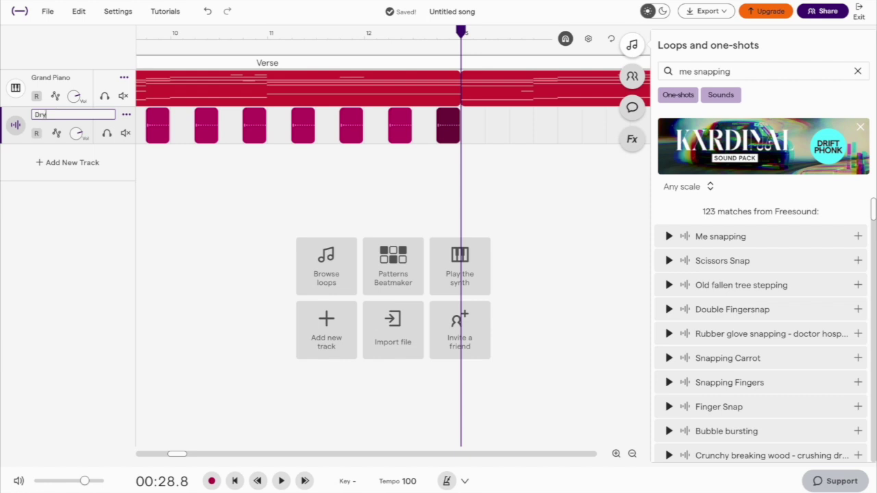
key("Return")
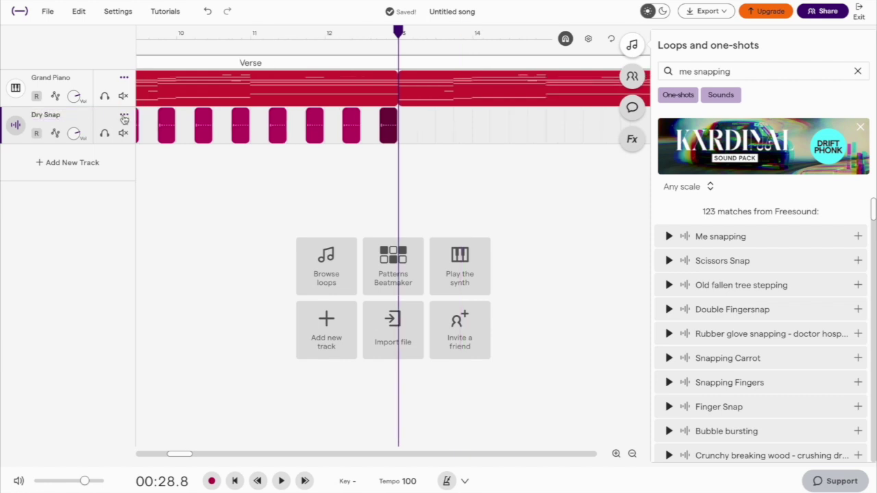
left_click(124, 116)
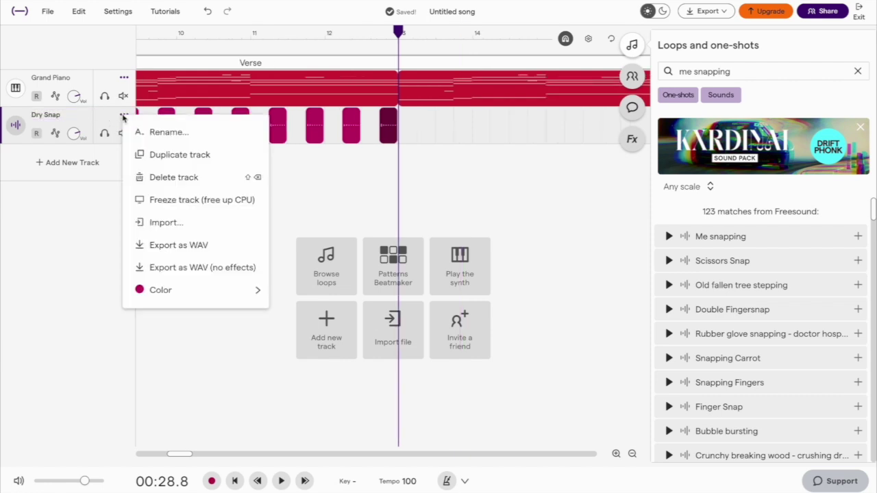
left_click(177, 154)
double_click(67, 153)
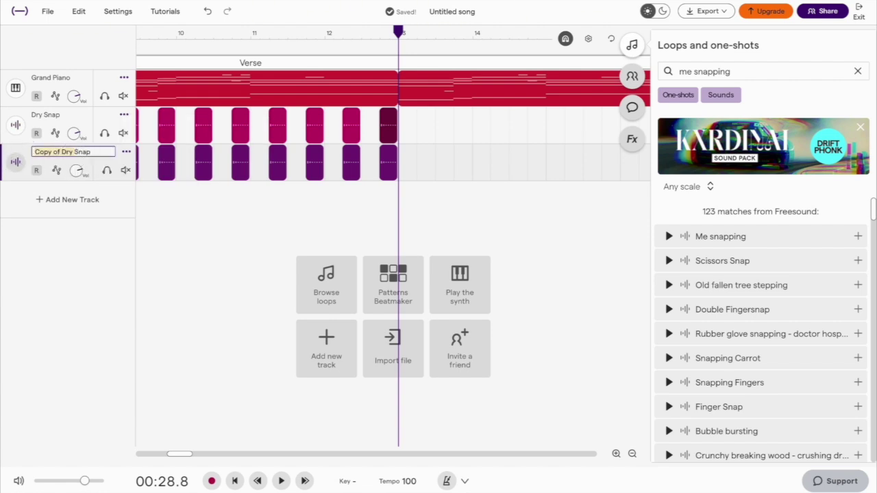
key("Return")
Move all clips on the Snap with reverb track four bars later, into bars 13 to 16
scroll(339, 161, "right", 2)
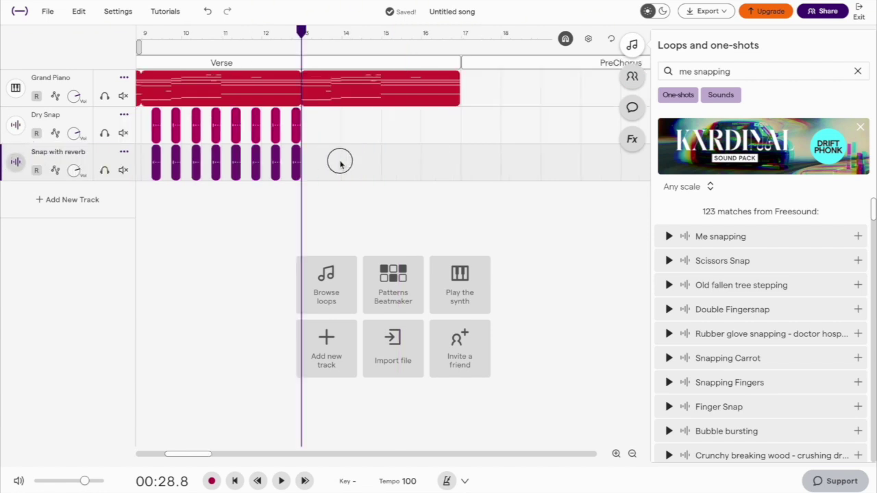
scroll(163, 165, "down", 2)
scroll(171, 160, "left", 3)
scroll(362, 163, "right", 3)
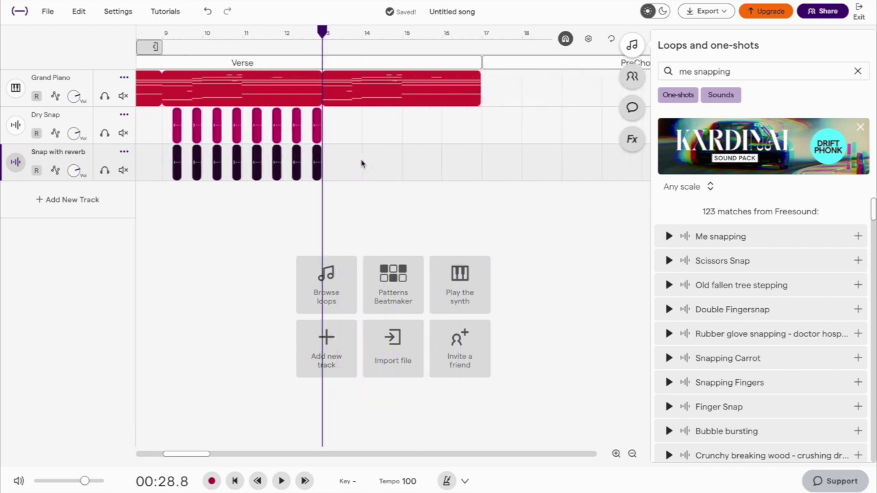
left_click_drag(176, 163, 337, 163)
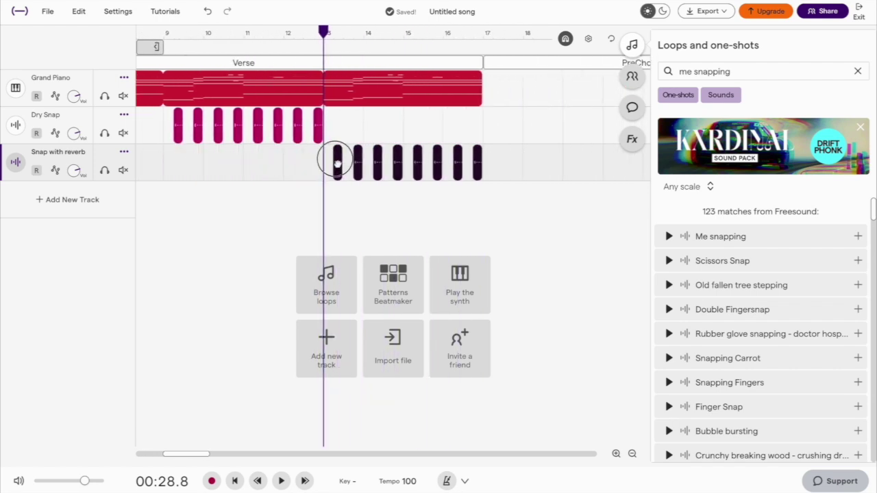
Search the effects for "reverb" and add the Reverb effect after the 2-Band Eq on the Snap with reverb track
left_click(17, 164)
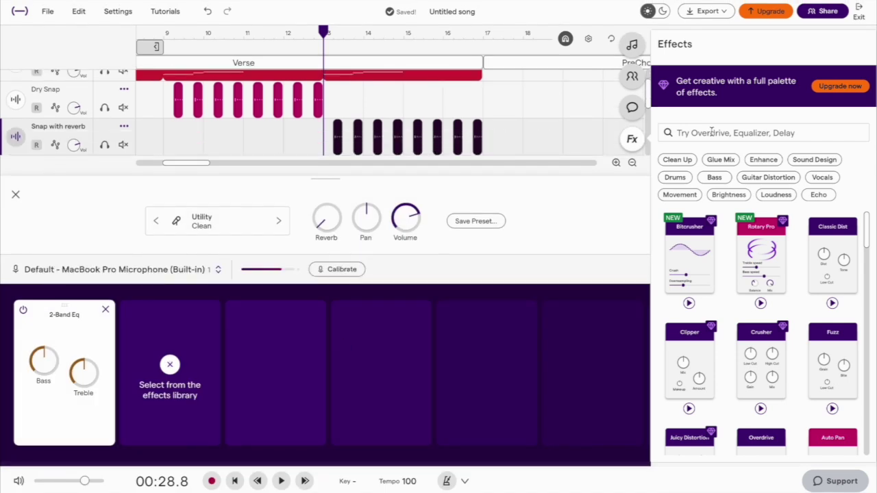
left_click(713, 132)
type("rever")
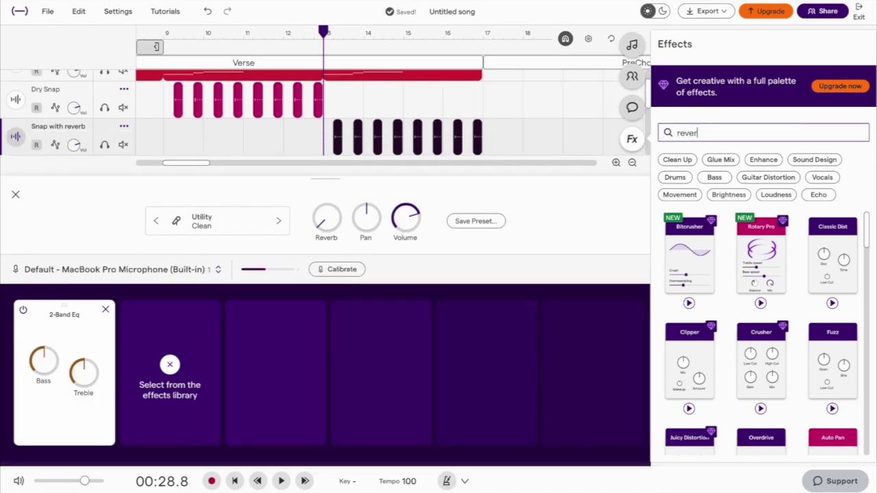
type("b")
left_click_drag(750, 248, 180, 350)
Set the reverb type to Wide Room and its amount to 0.75
left_click(190, 341)
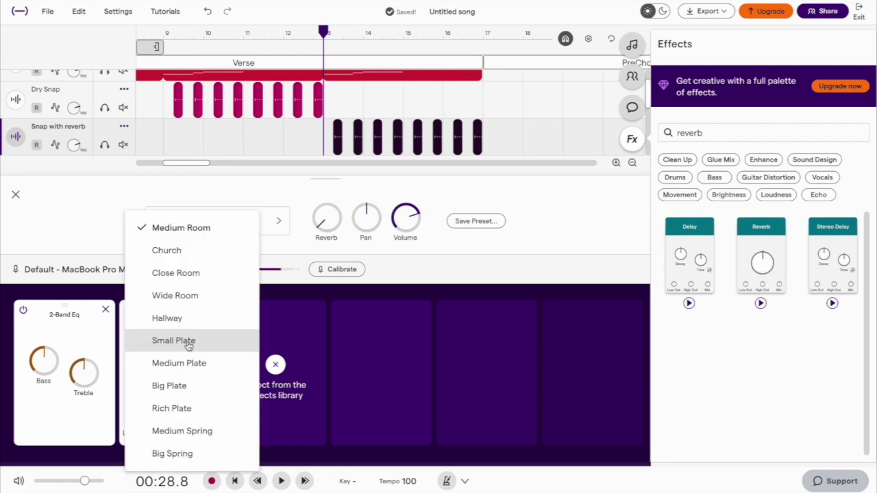
left_click(185, 296)
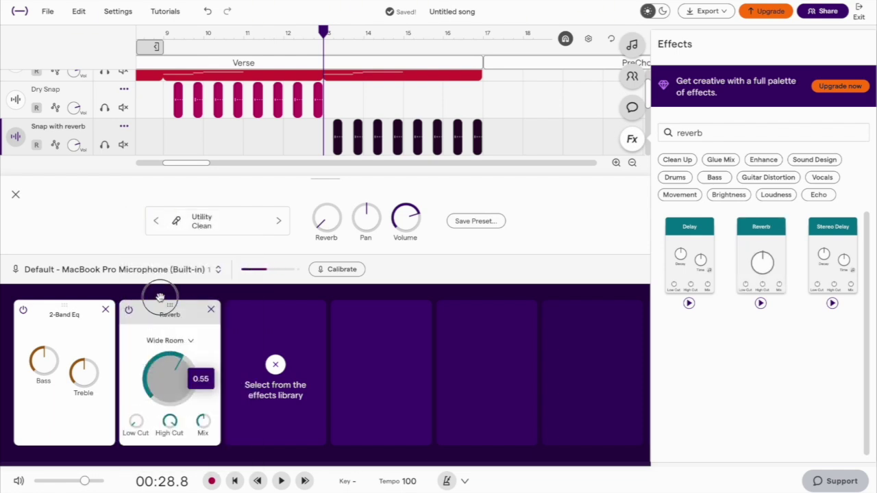
left_click_drag(159, 297, 162, 267)
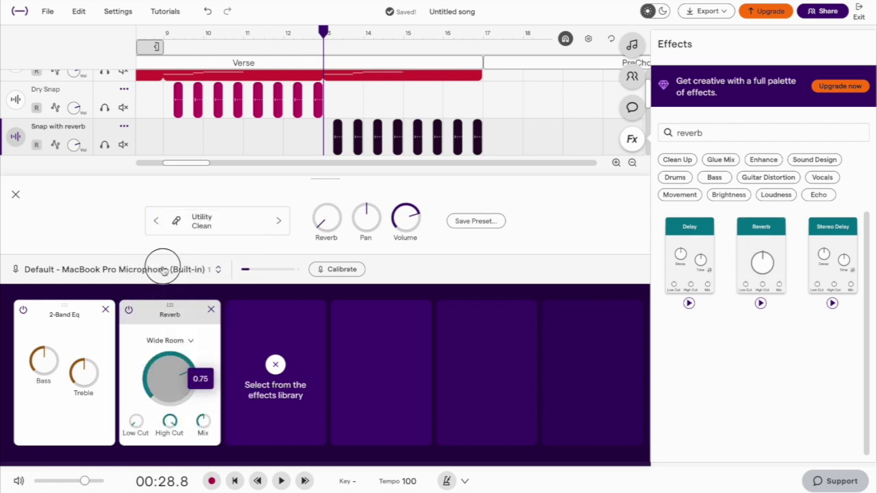
Play the Verse from bar 9 to hear the dry and reverb snaps, and close the effects editor
left_click(166, 33)
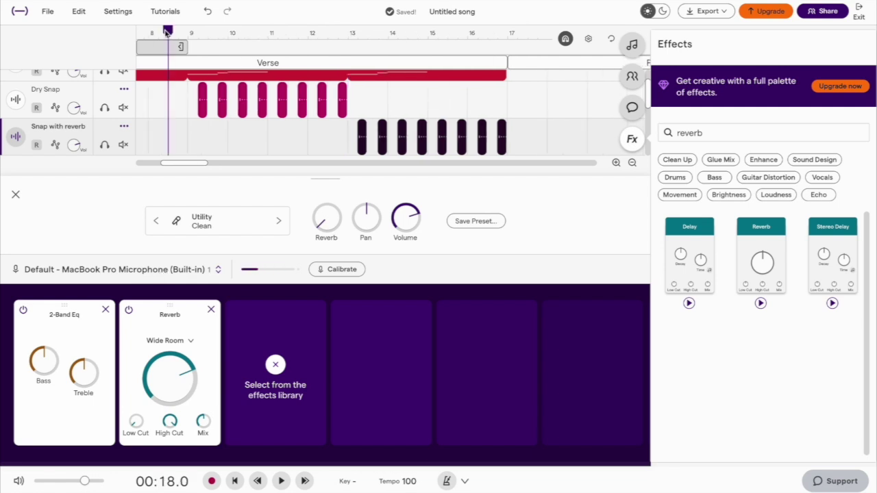
left_click(186, 34)
key("space")
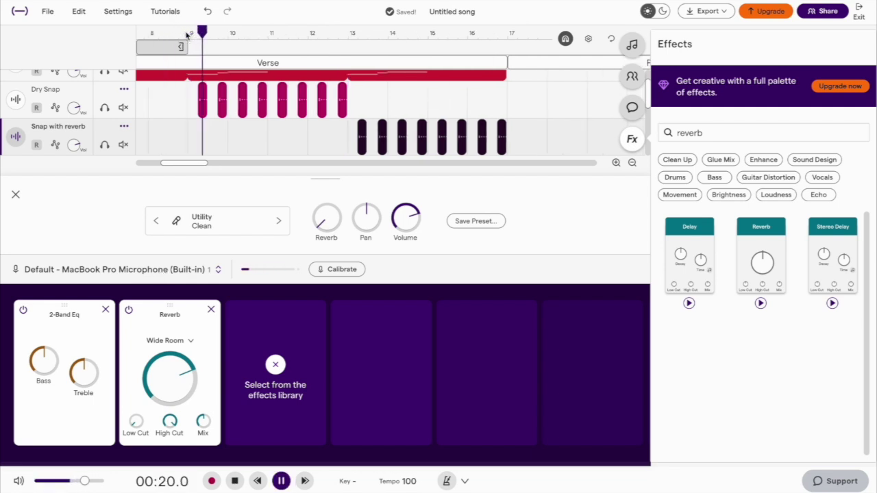
left_click(16, 195)
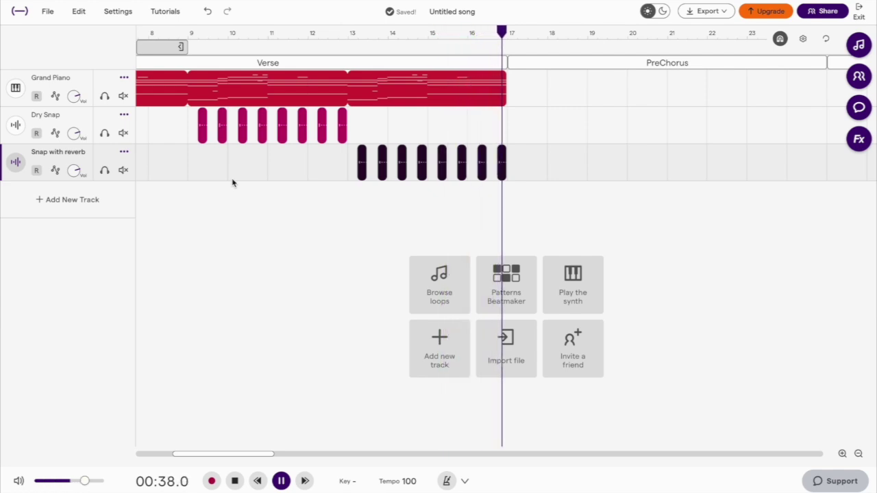
Add a new Patterns Beatmaker drum track
left_click(71, 199)
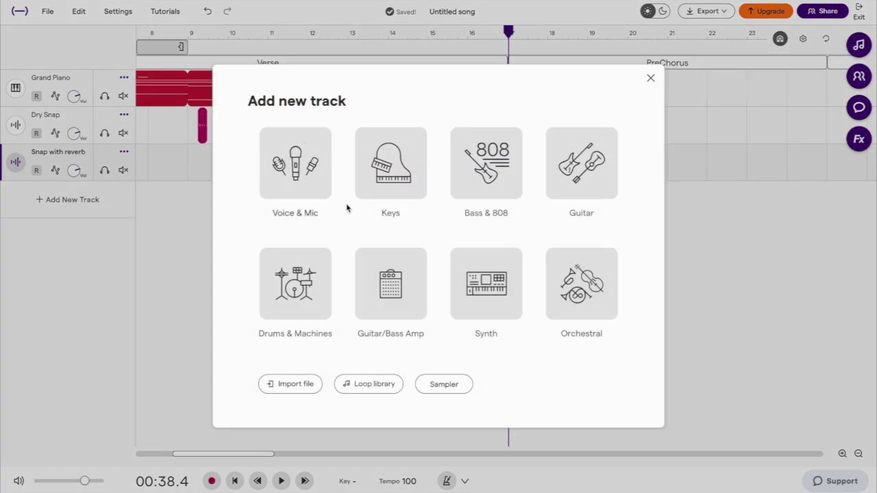
left_click(296, 288)
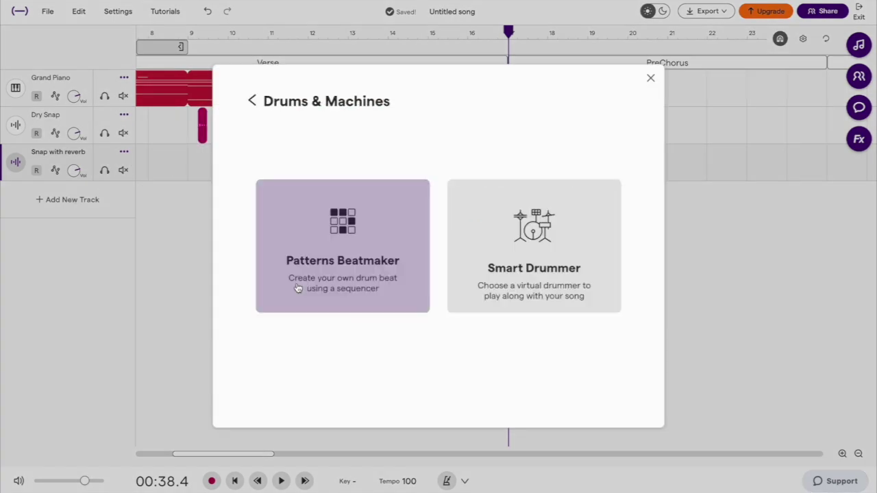
left_click(335, 275)
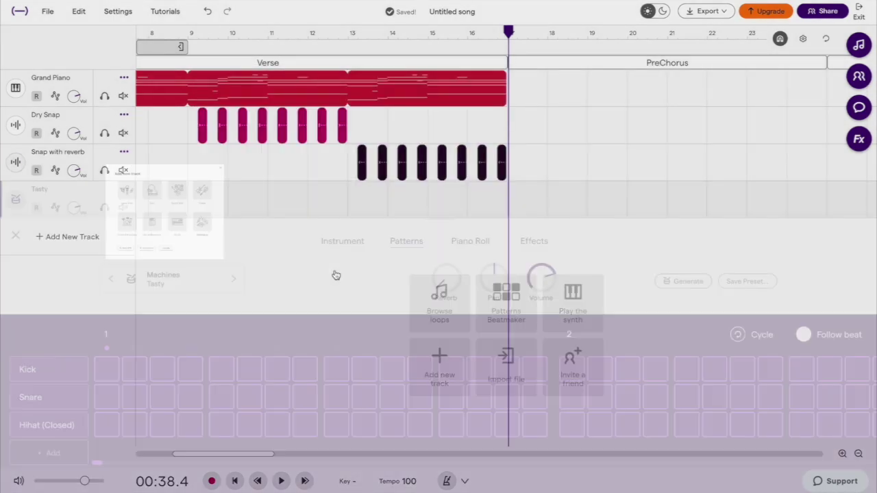
Fill all sixteen steps of bar 13 with closed hi-hats on the Tasty drum track
left_click_drag(508, 32, 350, 32)
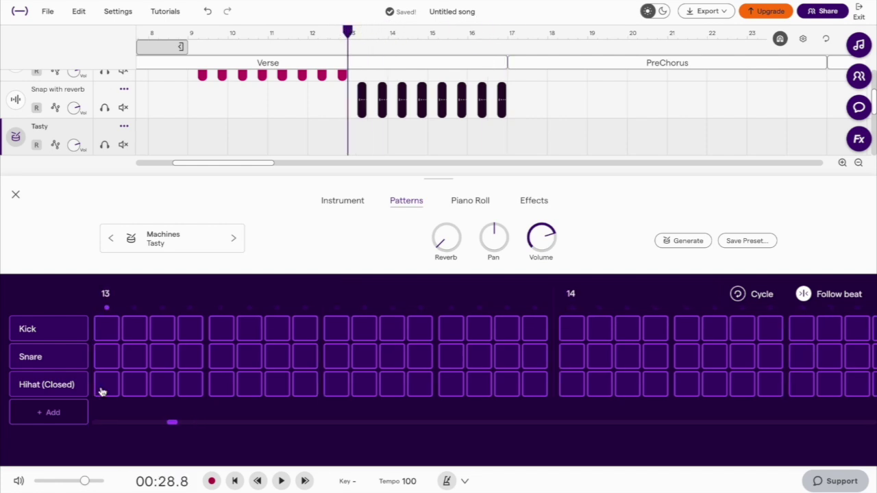
left_click_drag(102, 391, 534, 386)
left_click(16, 197)
Loop the one-bar hi-hat region over the Verse's last four bars, the PreChorus's second half and the Chorus, and lower the Tasty track's volume
scroll(449, 185, "down", 5)
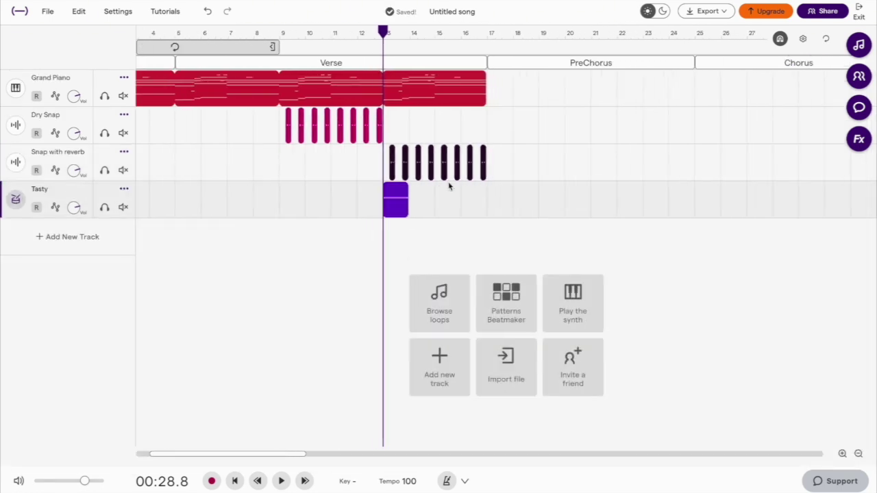
left_click(342, 191)
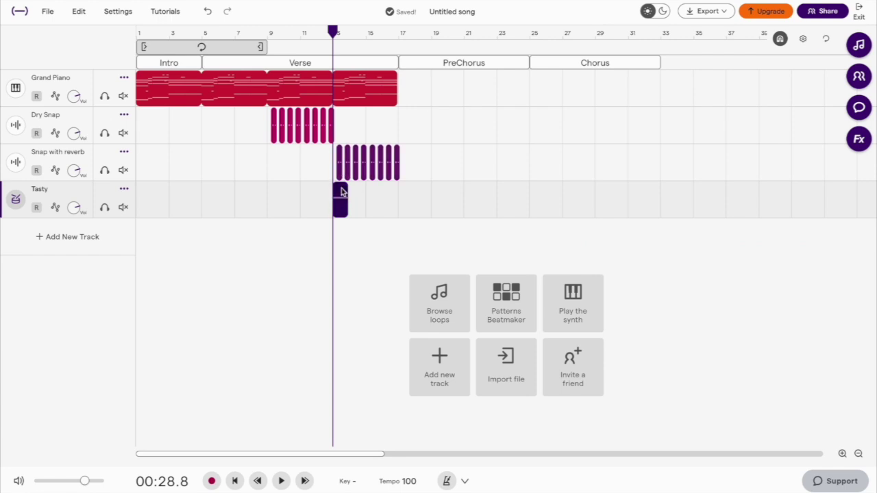
scroll(344, 197, "up", 4)
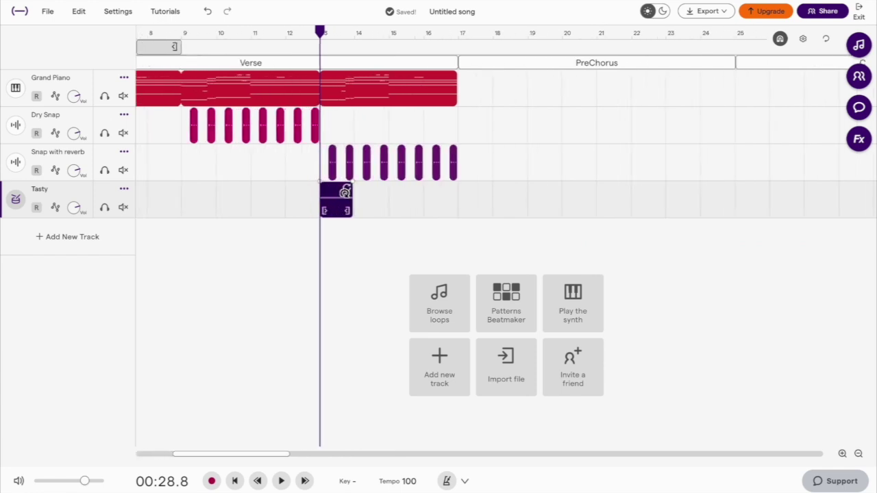
left_click_drag(353, 186, 740, 206)
left_click_drag(77, 207, 84, 319)
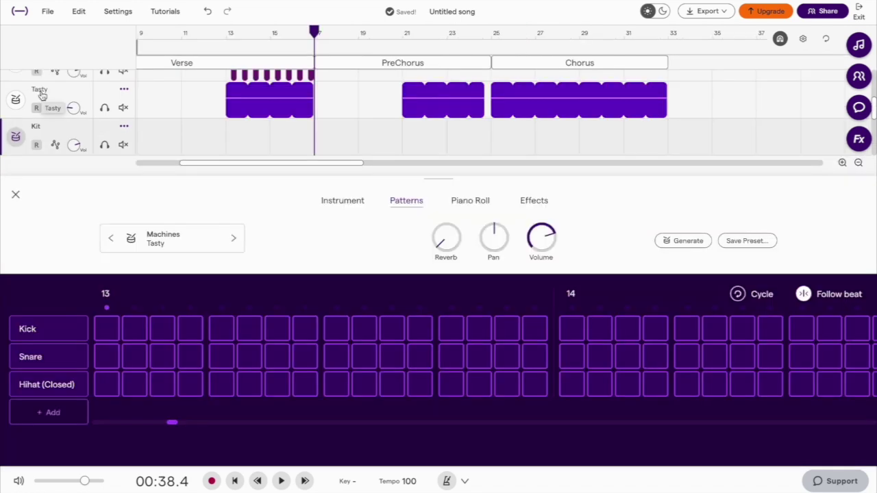
Split the Tasty track's hi-hat region at bar 17, at bar 21 and one beat before the Chorus
double_click(40, 90)
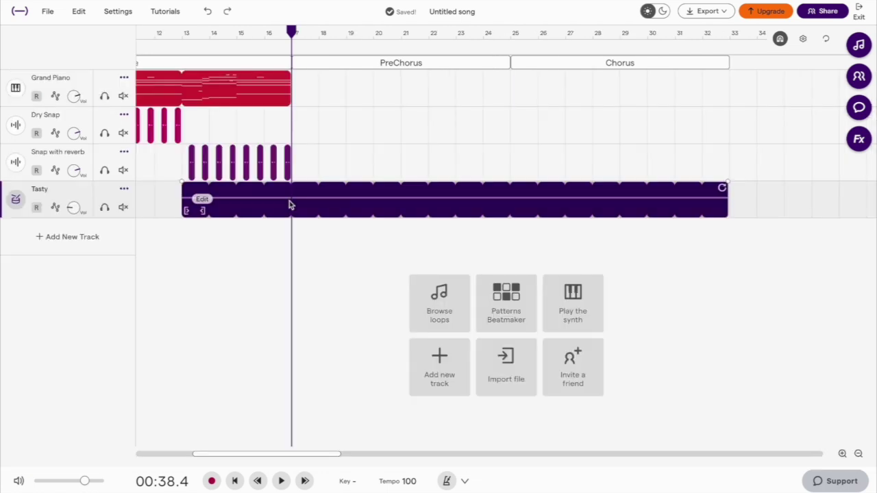
right_click(289, 204)
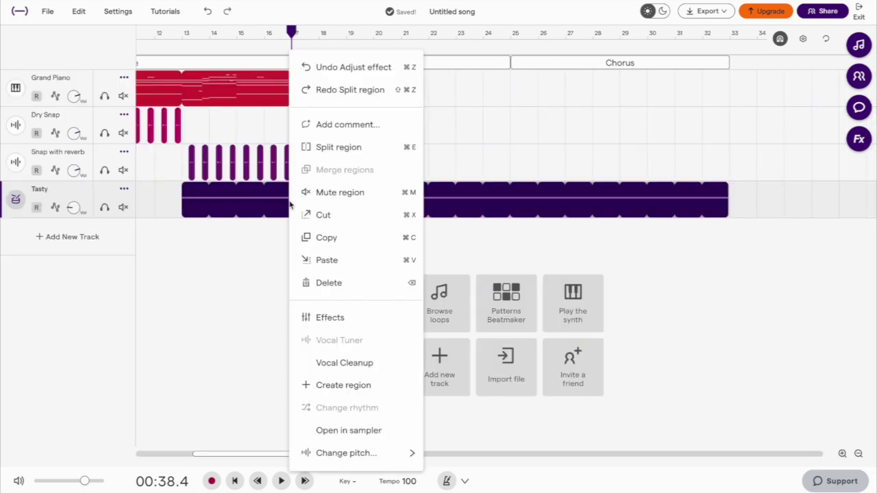
left_click(364, 149)
left_click(401, 35)
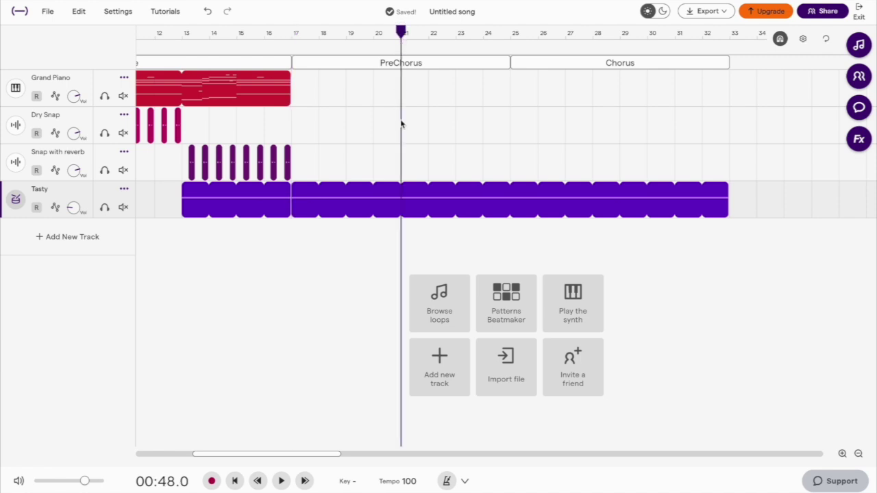
right_click(398, 192)
left_click(454, 148)
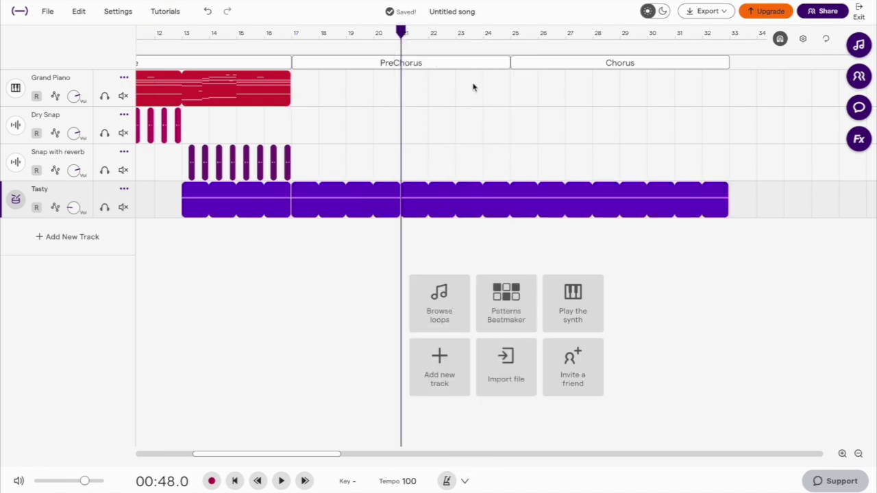
scroll(514, 49, "up", 3)
left_click(504, 37)
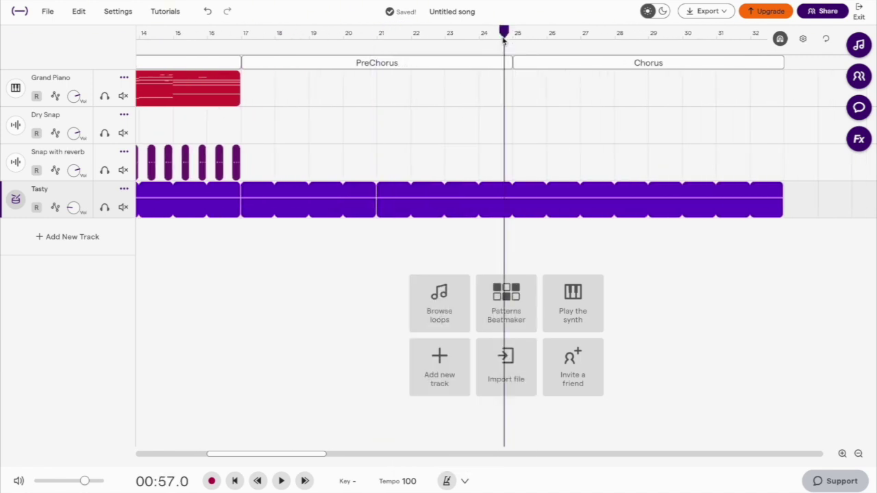
right_click(509, 197)
left_click(560, 147)
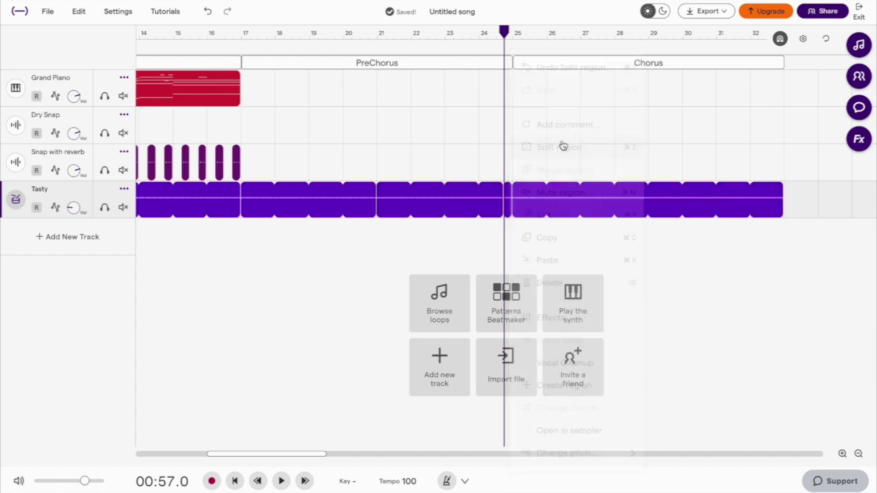
Delete the hi-hat pieces covering the PreChorus's first four bars and the last beat before the Chorus
left_click(306, 202)
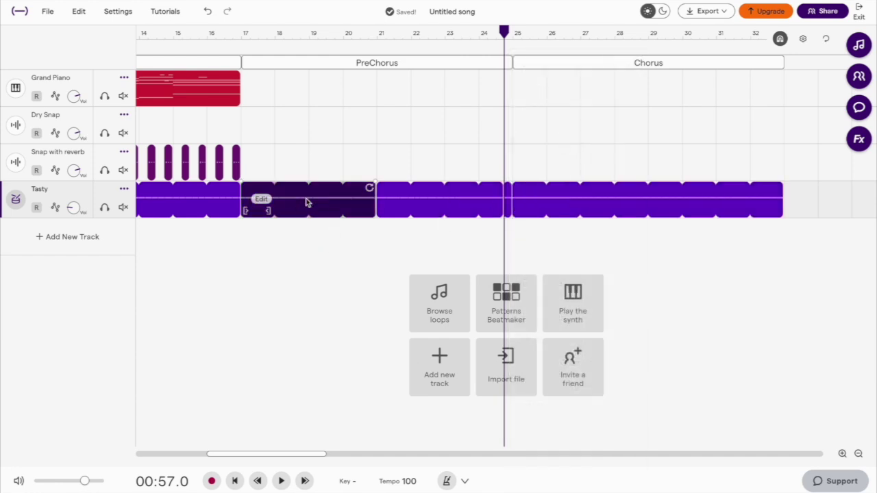
key("Delete")
scroll(489, 199, "up", 2)
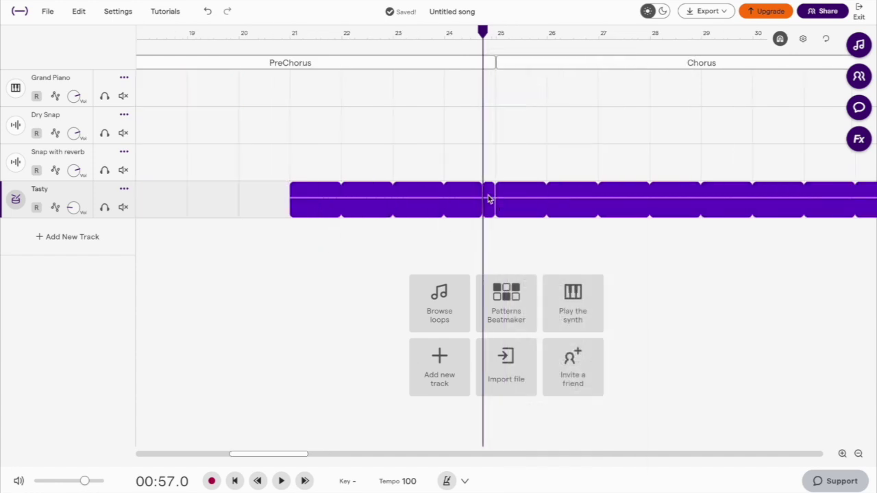
left_click(488, 198)
key("Delete")
scroll(489, 199, "down", 2)
Play the Verse from bar 13 to hear the hi-hats with the piano and reverb snaps
left_click(228, 33)
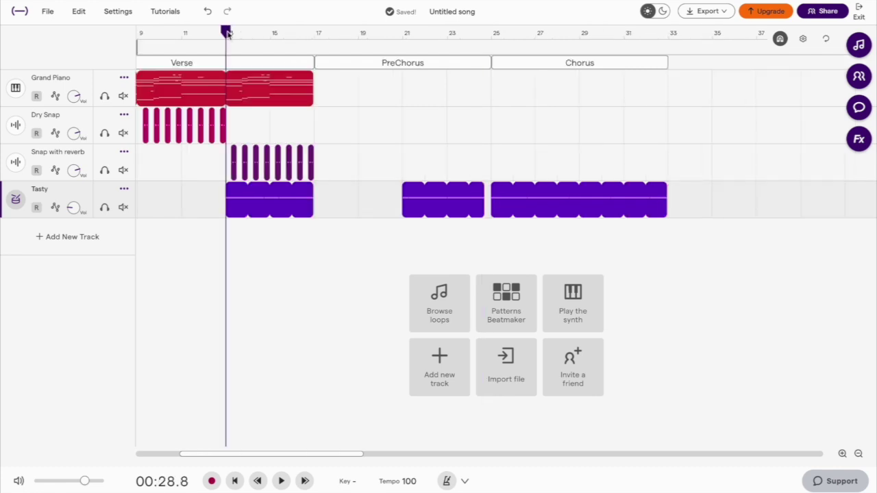
key("space")
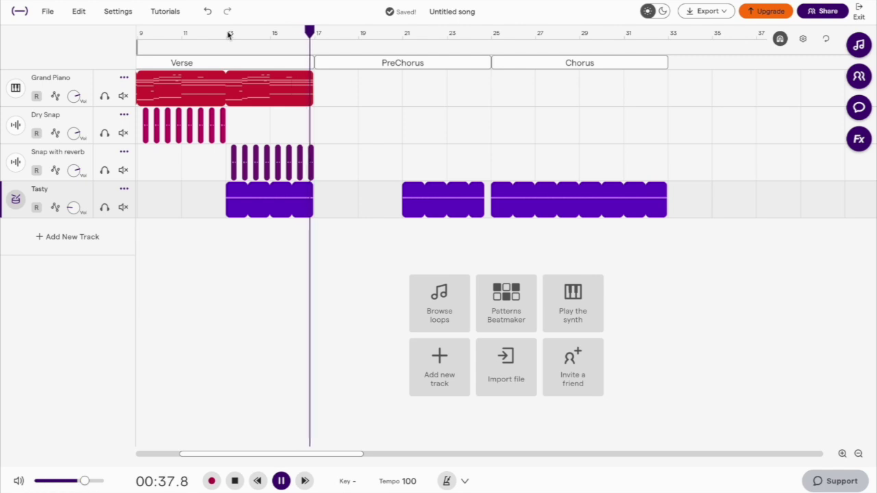
key("space")
Add a Patterns Beatmaker drum track named Kit, and rename the hi-hat track as Hi Hits
left_click(69, 240)
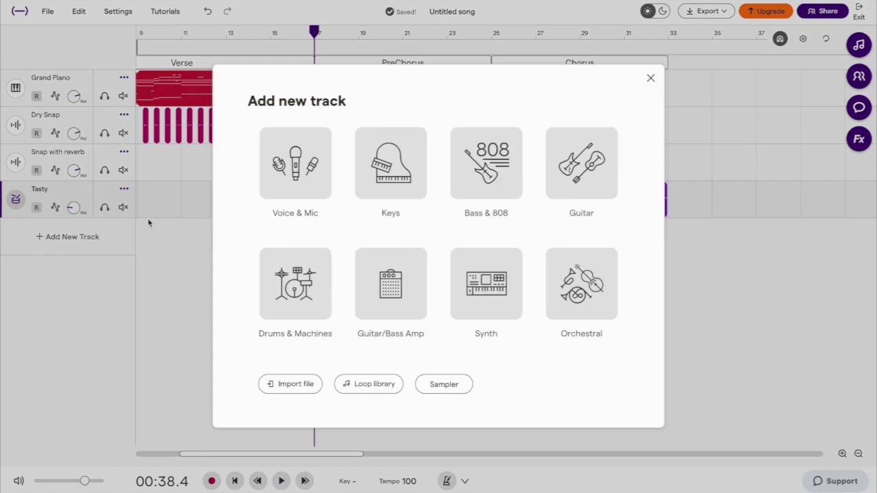
left_click(291, 279)
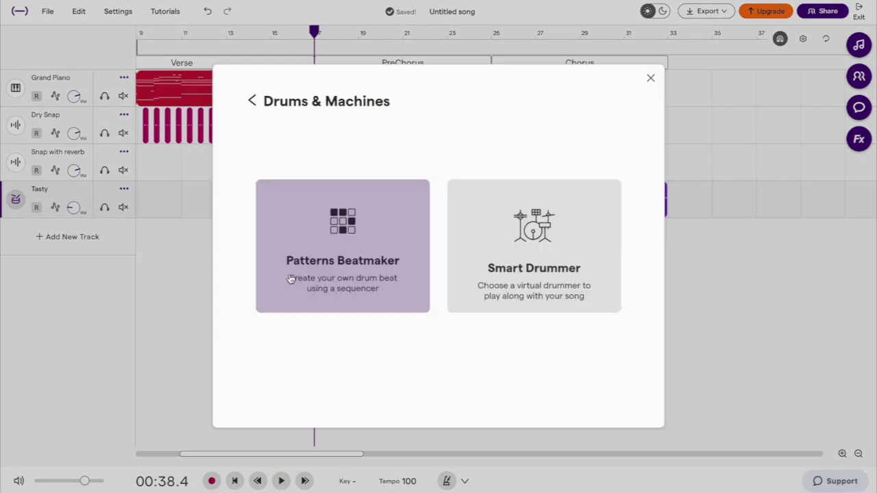
left_click(334, 263)
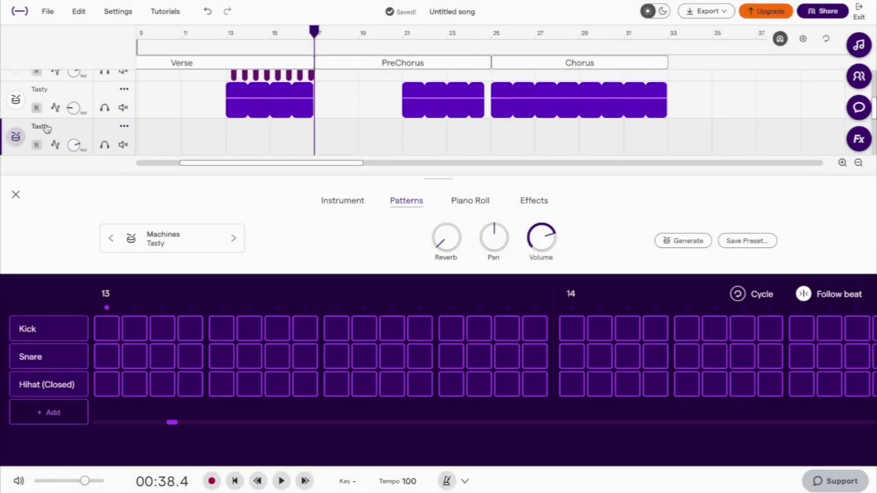
double_click(42, 126)
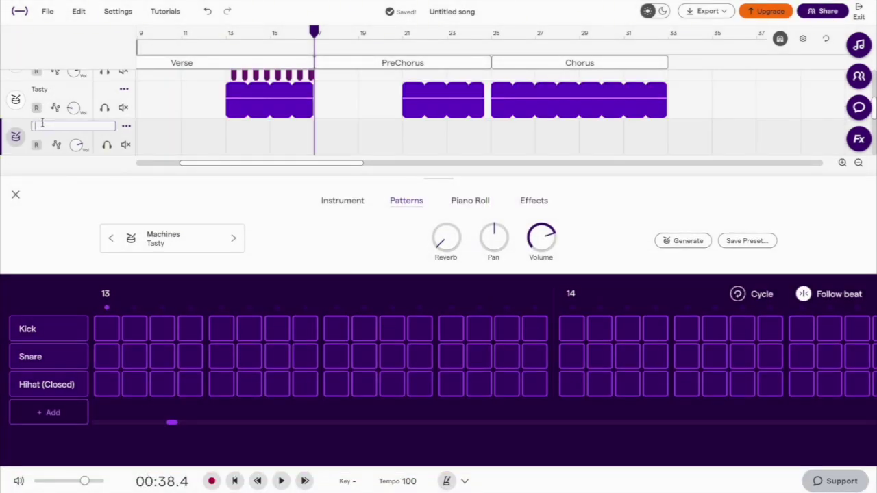
key("Return")
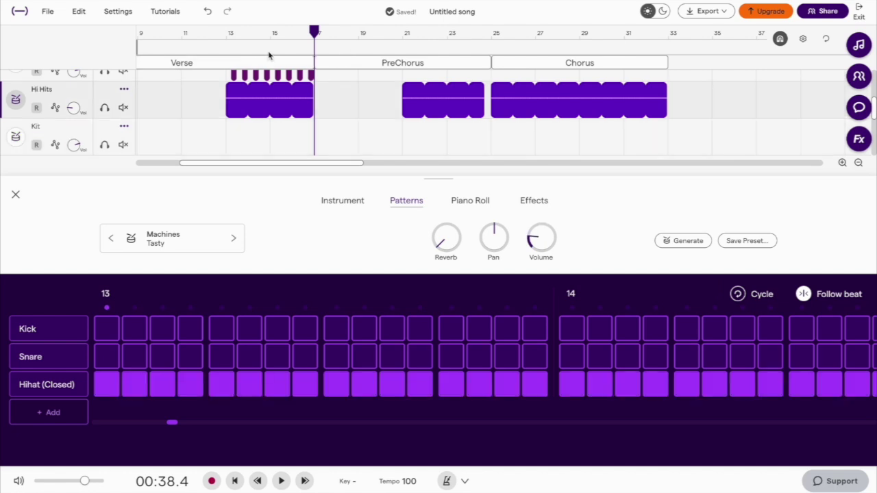
Place kicks on the Kit track at steps 1 and 11 of bar 13 and steps 1, 11 and 14 of bar 14
left_click(226, 35)
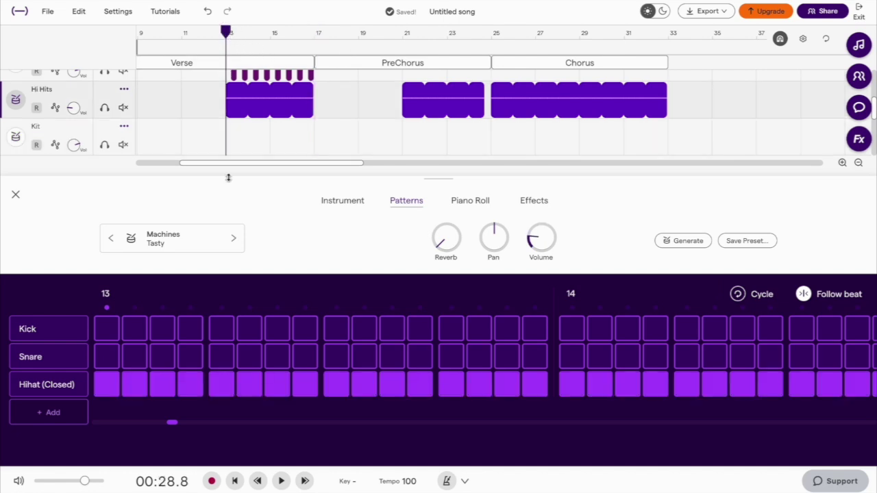
left_click(230, 137)
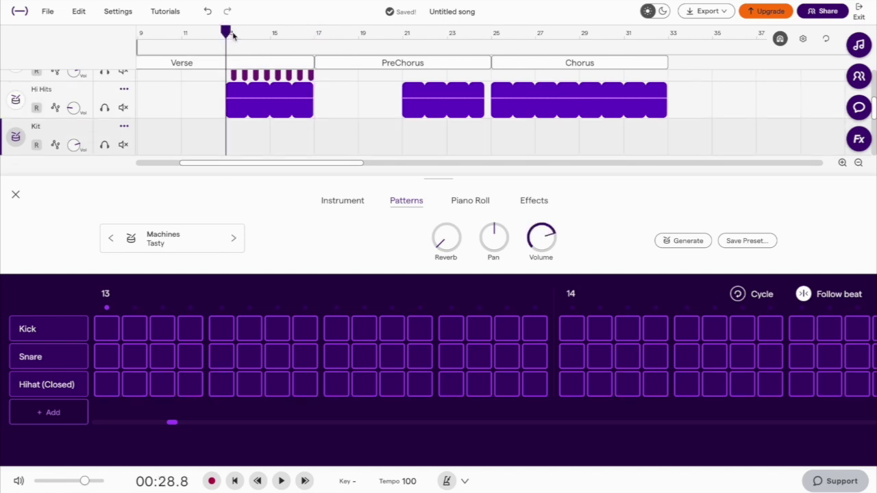
left_click(110, 331)
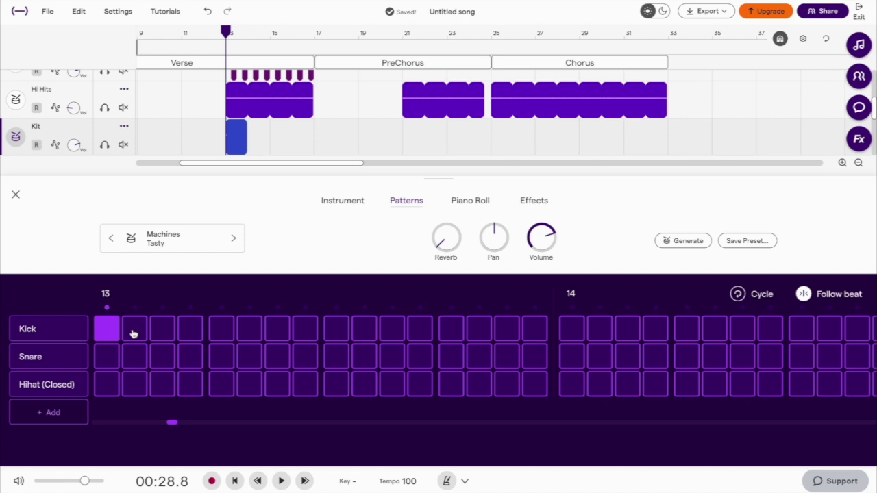
left_click(392, 329)
scroll(400, 329, "right", 5)
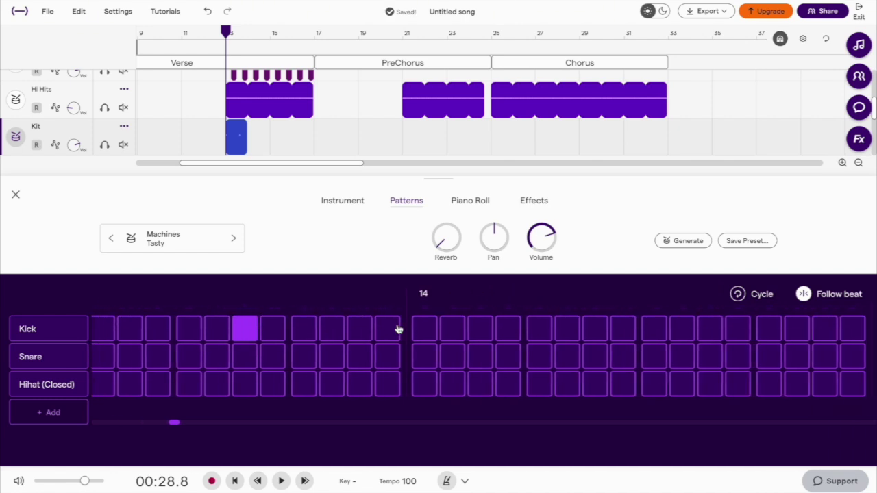
left_click(307, 331)
left_click(584, 328)
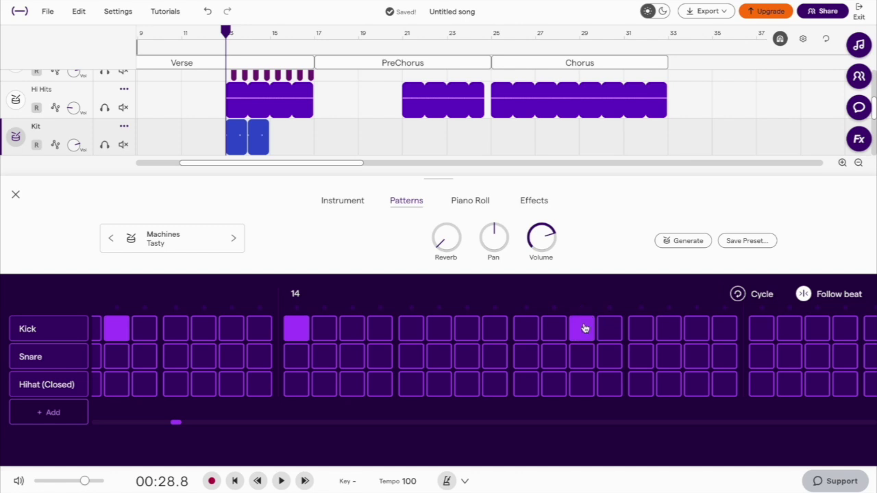
left_click(673, 329)
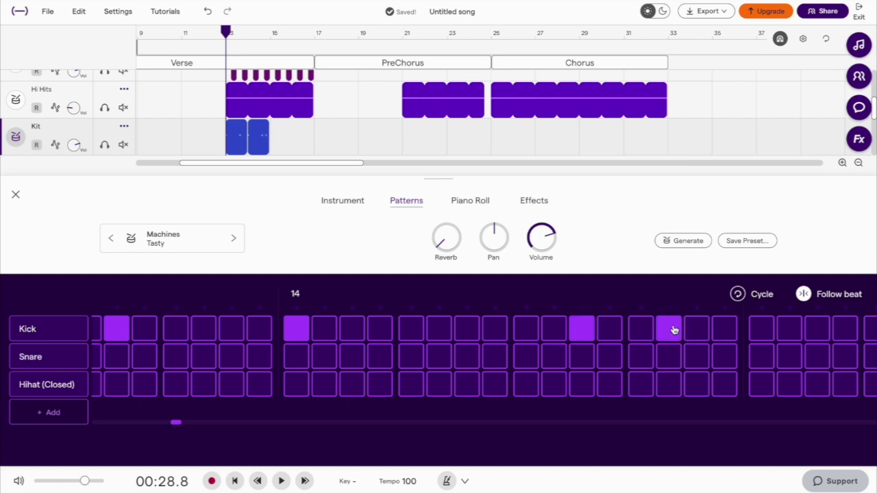
left_click(15, 198)
Merge the two one-bar Kit regions and loop the merged region to the end of the Chorus
left_click(264, 235)
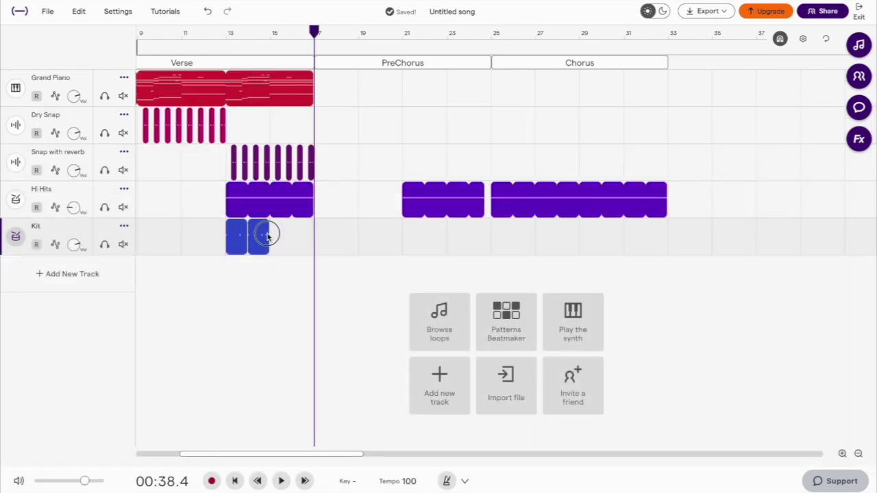
right_click(239, 235)
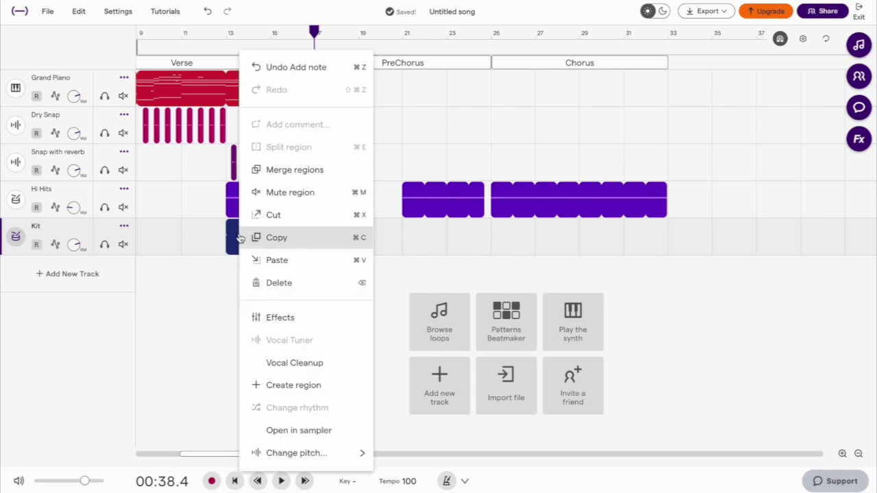
left_click(301, 176)
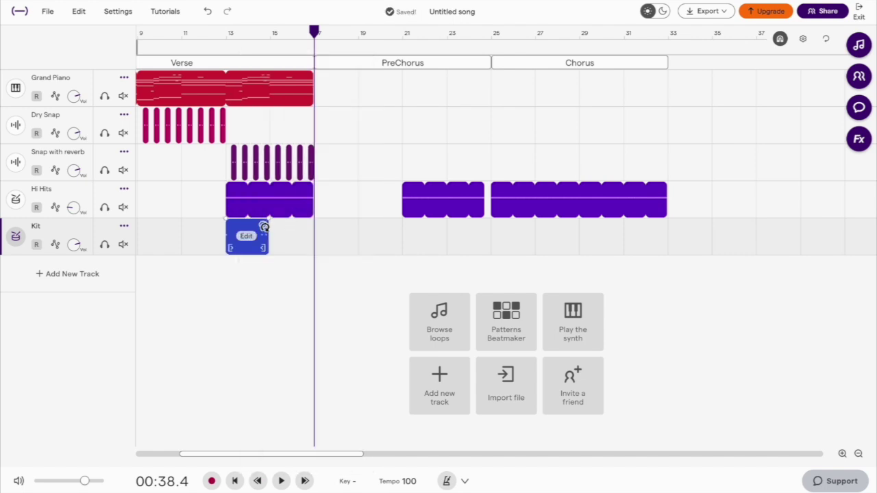
left_click_drag(264, 226, 651, 224)
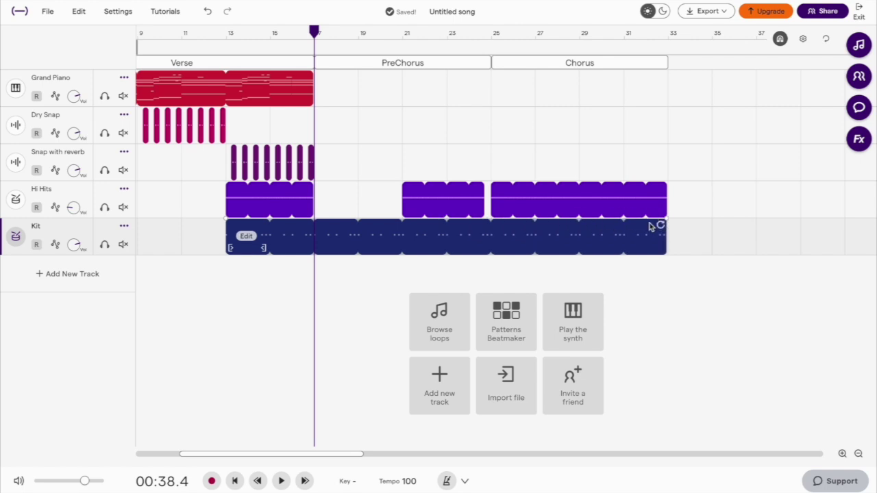
Split the looped Kit region at bar 17, at bar 23 and one beat before the Chorus
right_click(314, 233)
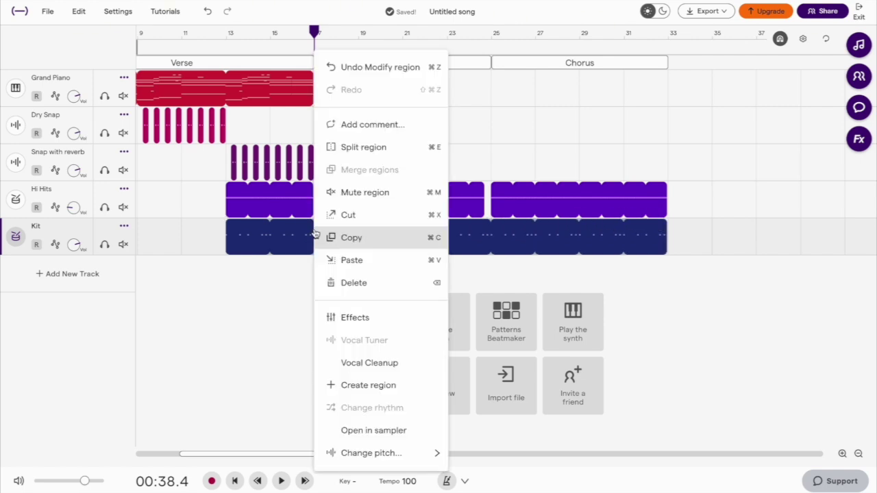
left_click(377, 148)
left_click(446, 38)
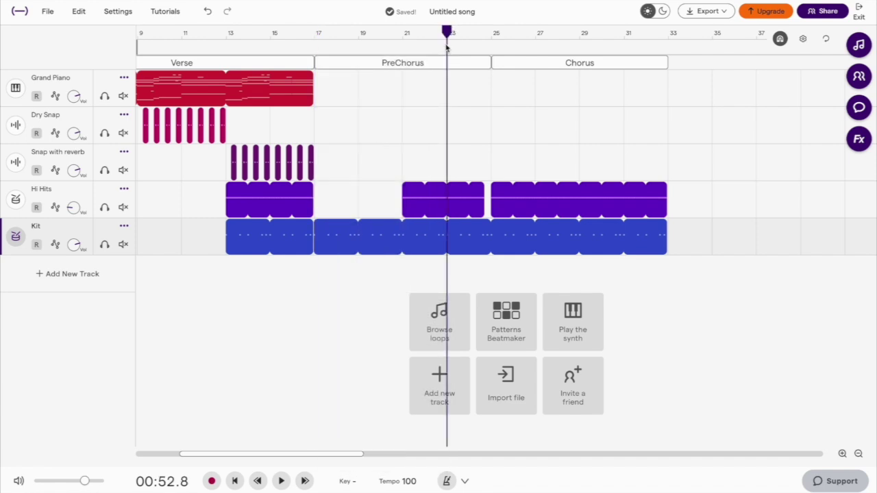
right_click(444, 231)
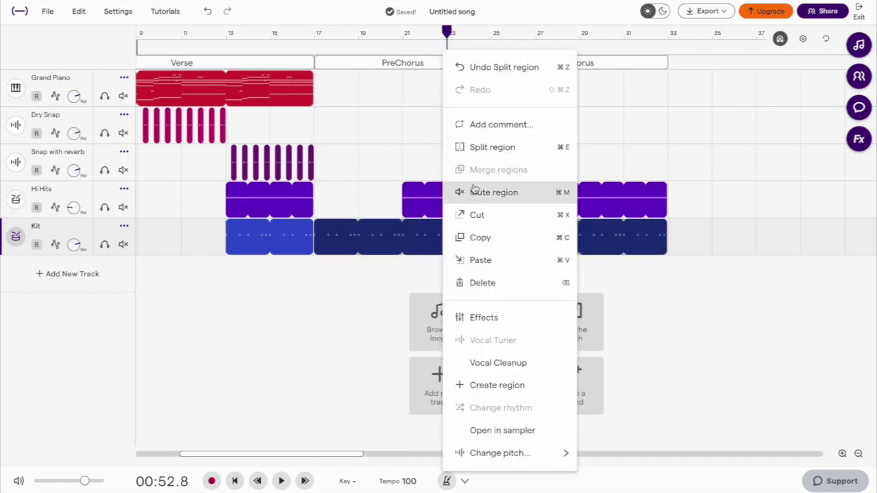
left_click(499, 147)
right_click(490, 233)
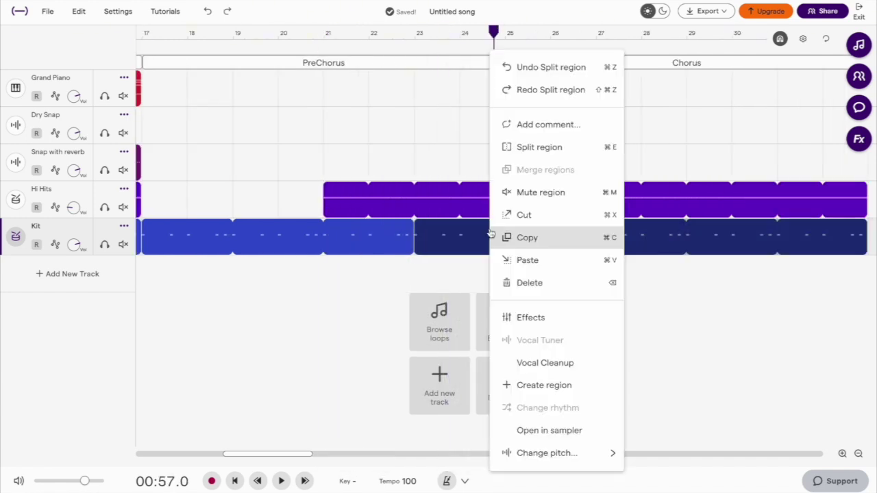
left_click(546, 148)
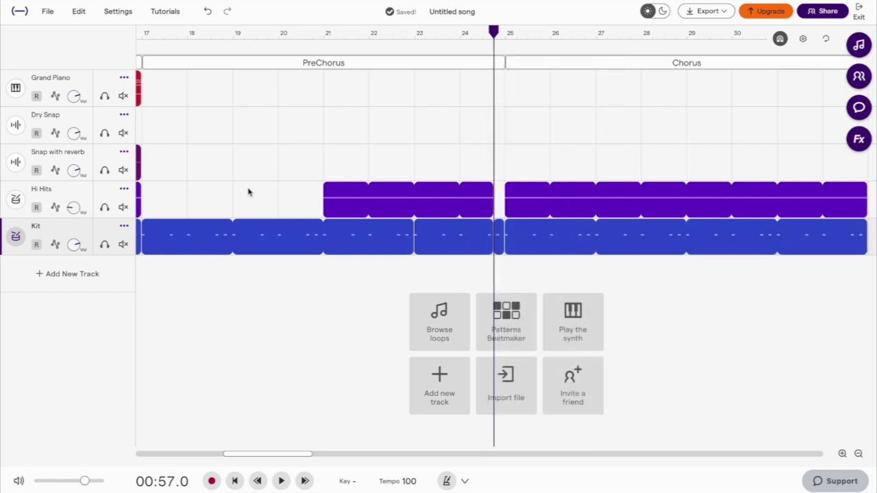
Add snare hits to the PreChorus Kit pattern at steps 5 and 13 of bars 17 and 18
left_click_drag(144, 37, 141, 38)
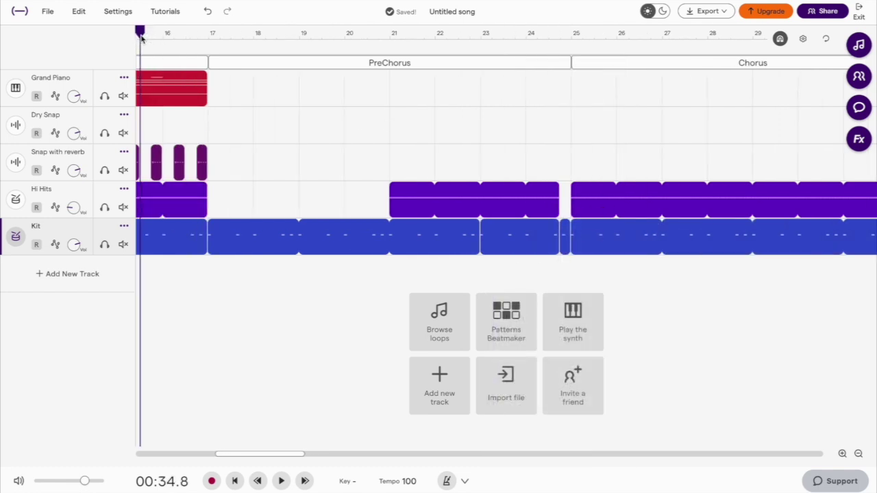
left_click(209, 32)
right_click(230, 237)
left_click(271, 241)
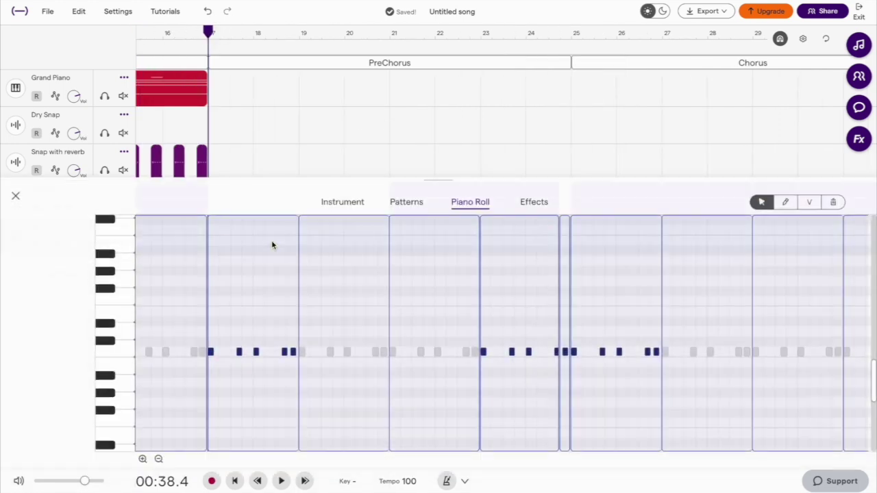
left_click(404, 201)
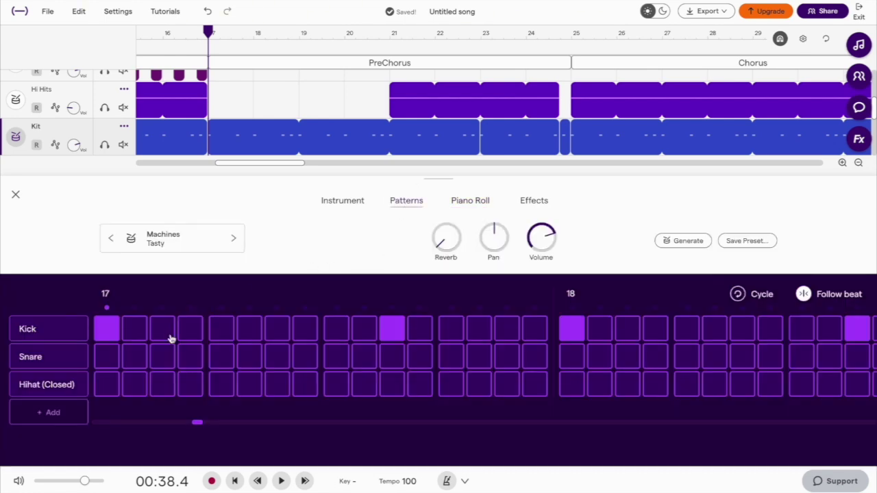
left_click(222, 357)
left_click(442, 357)
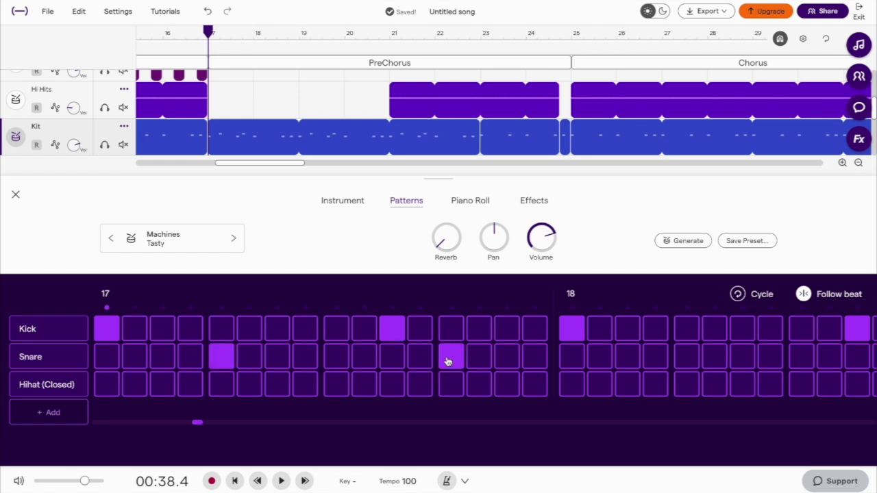
scroll(446, 360, "right", 5)
left_click(277, 359)
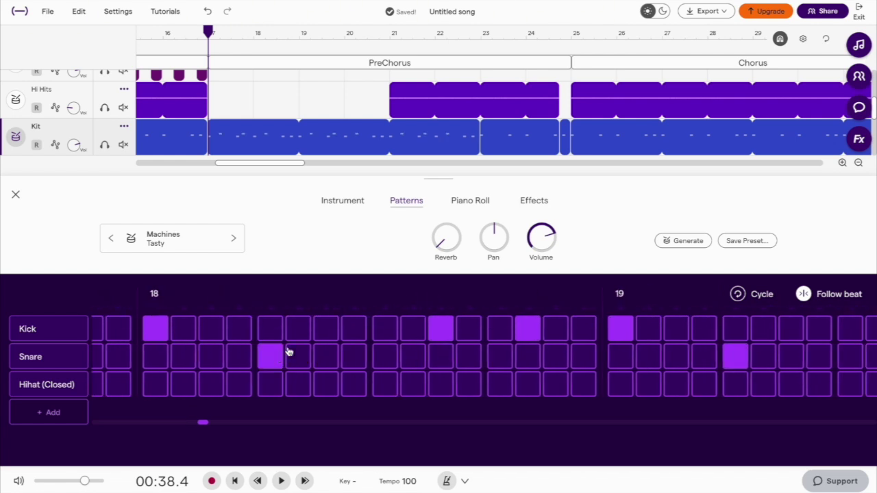
left_click(500, 359)
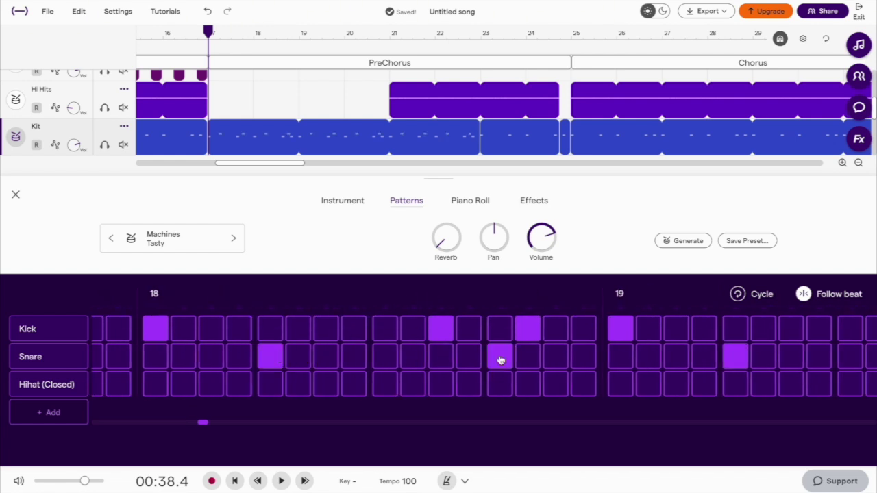
Change the bar 23 kick pattern to four on the floor, with kicks at steps 1, 5, 9 and 13 only
left_click(481, 38)
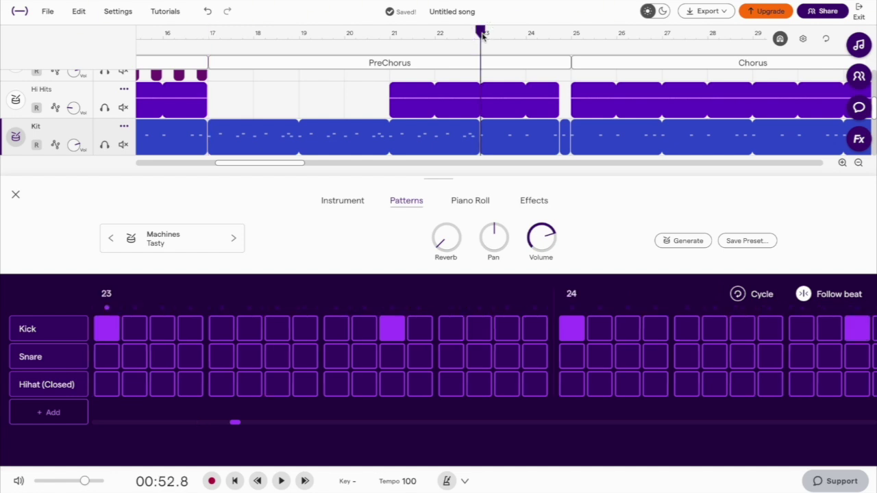
left_click(222, 331)
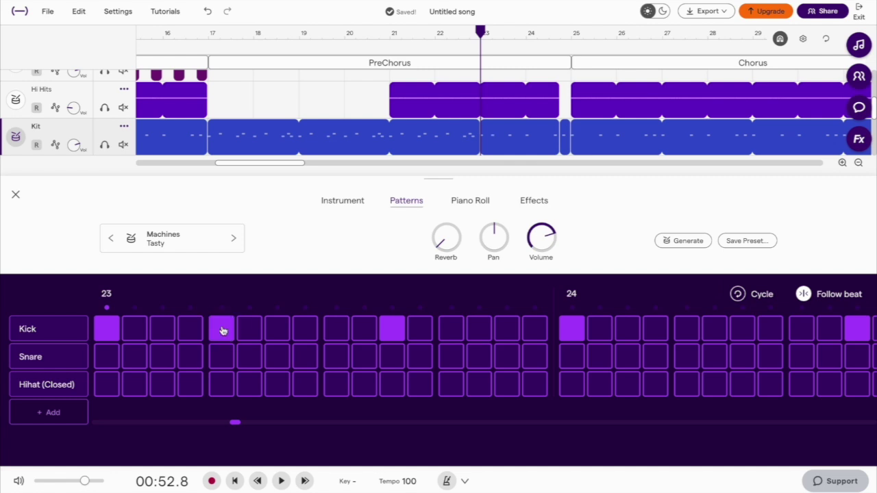
left_click(336, 329)
left_click(448, 331)
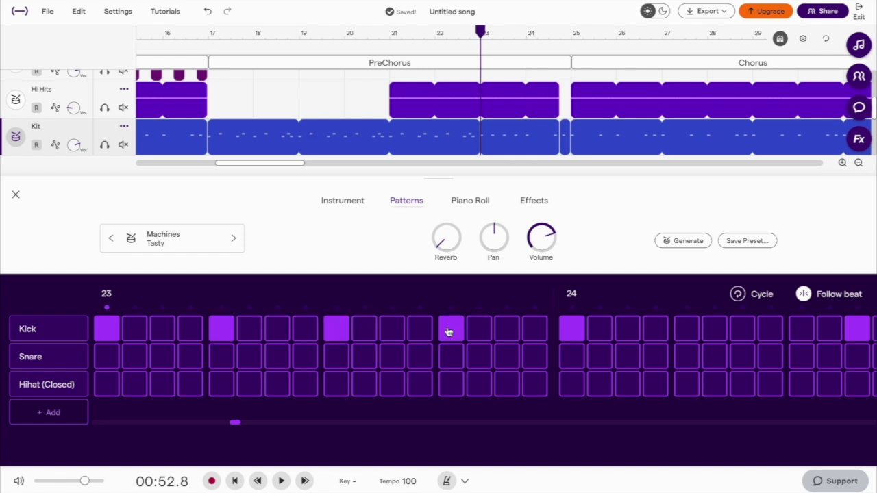
Fill the bar 24 kick row from step 1 through 9 and remove the kicks at steps 11 and 14
scroll(534, 348, "left", 1)
scroll(535, 349, "right", 5)
scroll(535, 350, "right", 1)
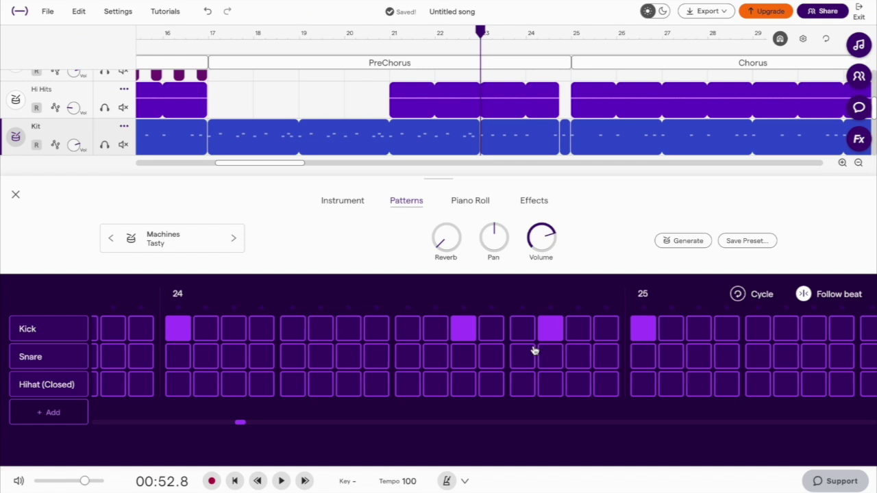
left_click_drag(184, 329, 405, 329)
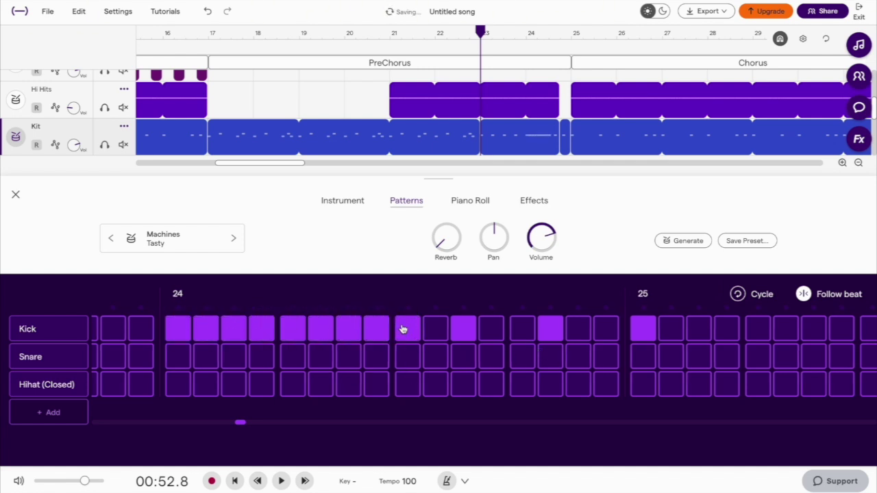
left_click(464, 331)
left_click(557, 331)
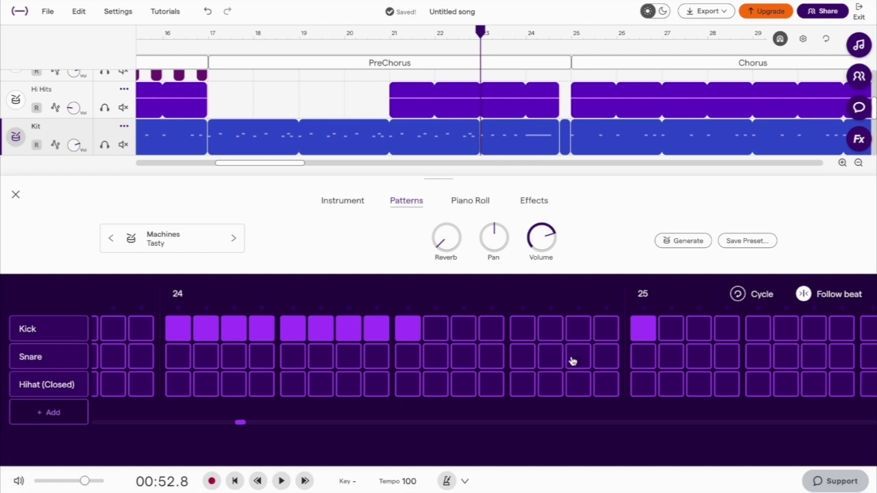
Finish bar 24 with a Snare and a Hihat (Open) hit at step 15, plus Snare 2 hits at steps 13 and 14
left_click(575, 360)
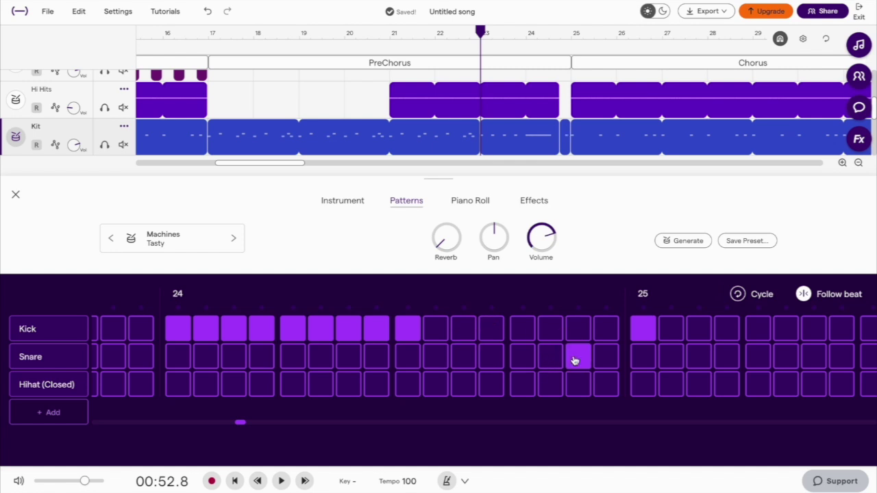
left_click(52, 414)
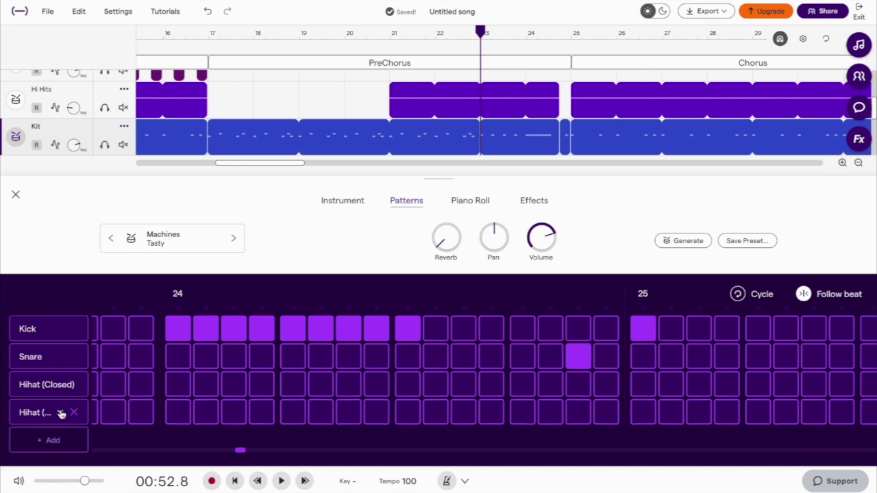
left_click(61, 413)
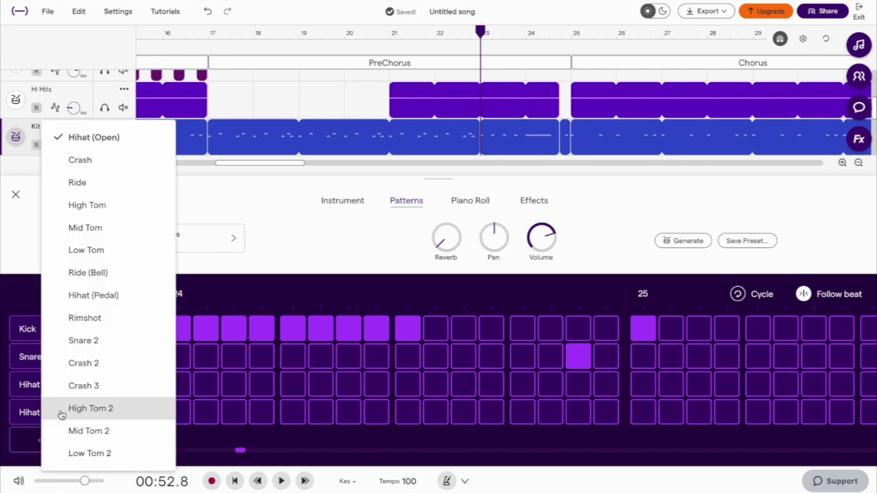
left_click(99, 341)
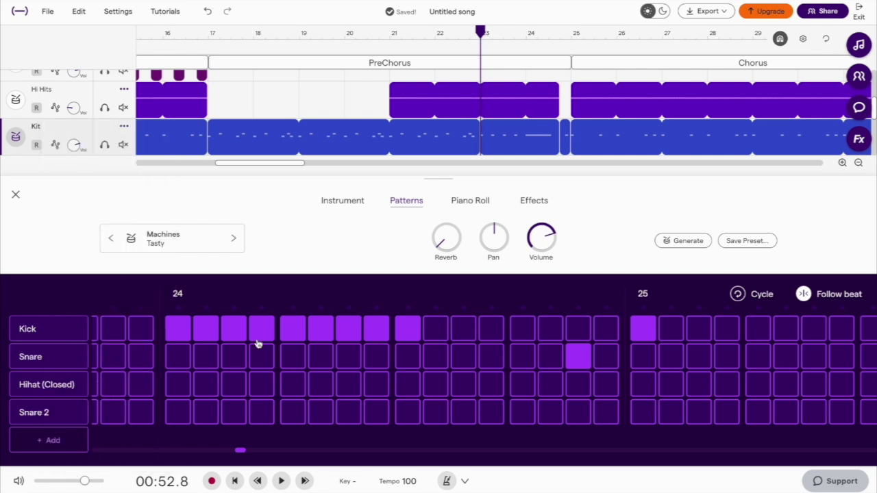
left_click(526, 411)
left_click(550, 412)
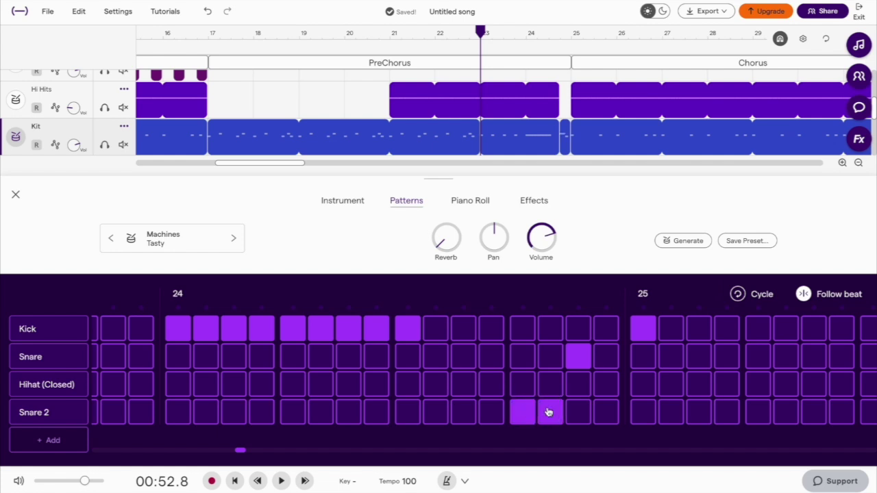
left_click(61, 439)
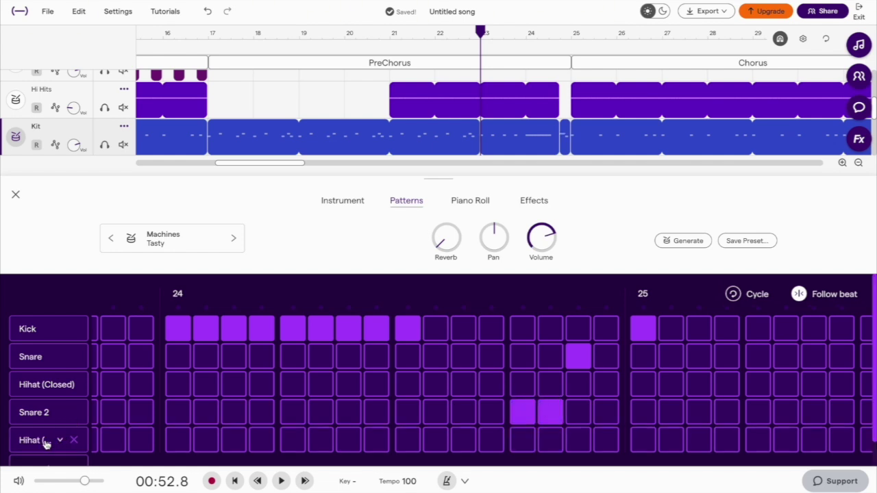
left_click(579, 441)
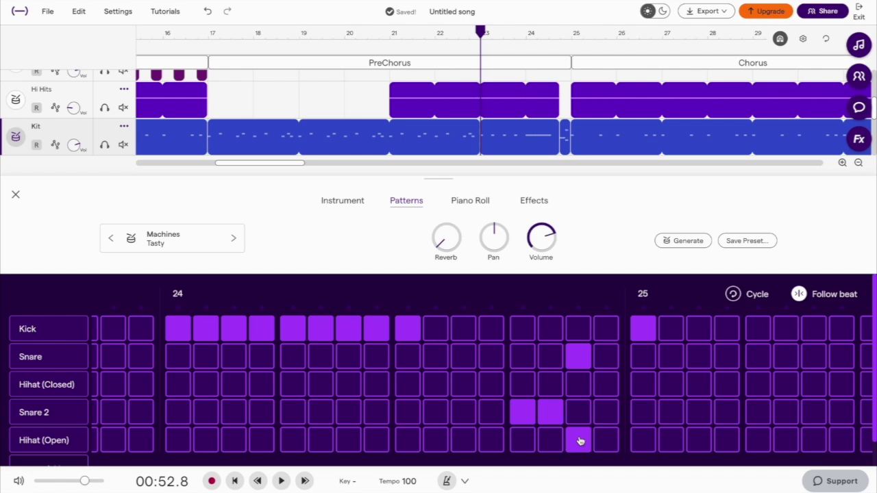
Add snare hits at steps 5, 8, 10 and 13 of bar 25 at the start of the Chorus
left_click(572, 39)
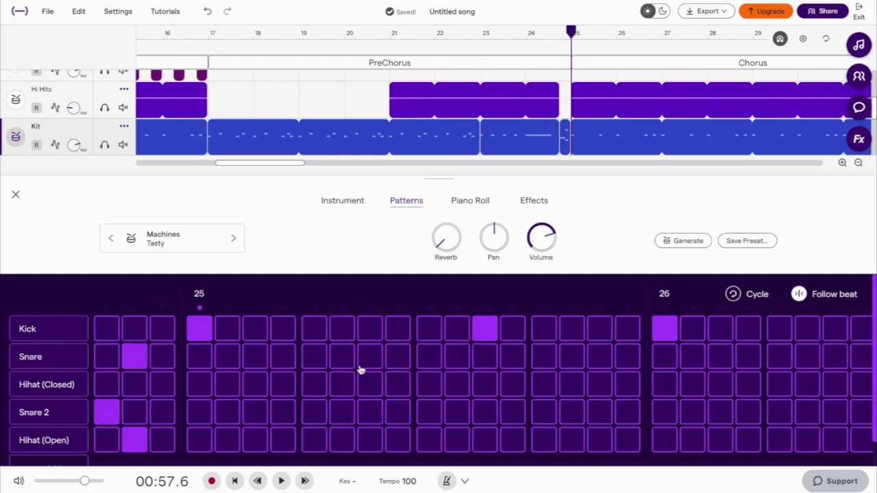
left_click(316, 357)
left_click(397, 356)
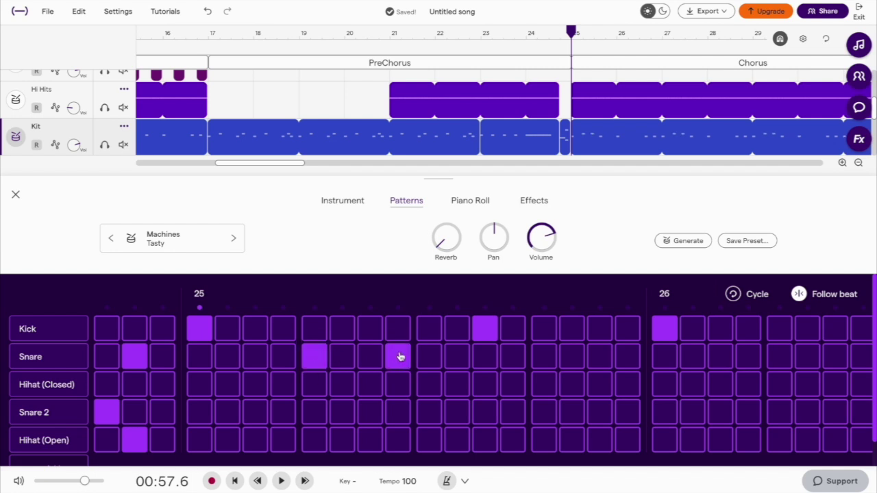
left_click(456, 356)
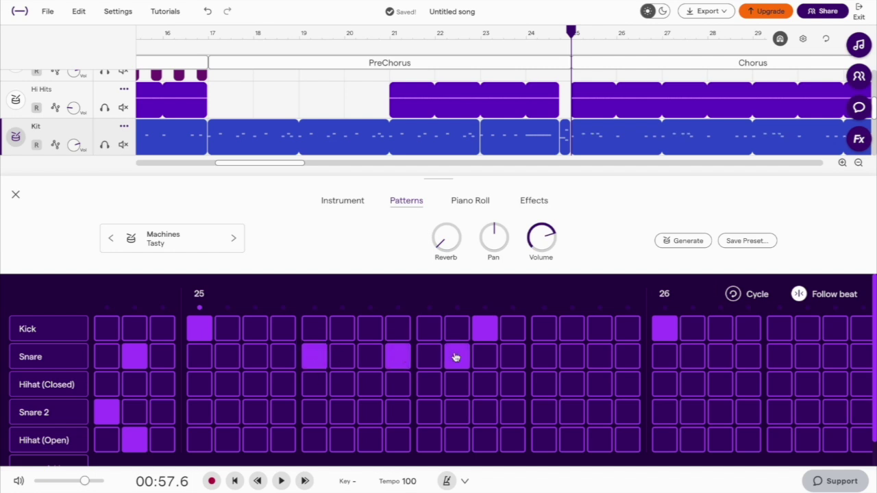
left_click(546, 356)
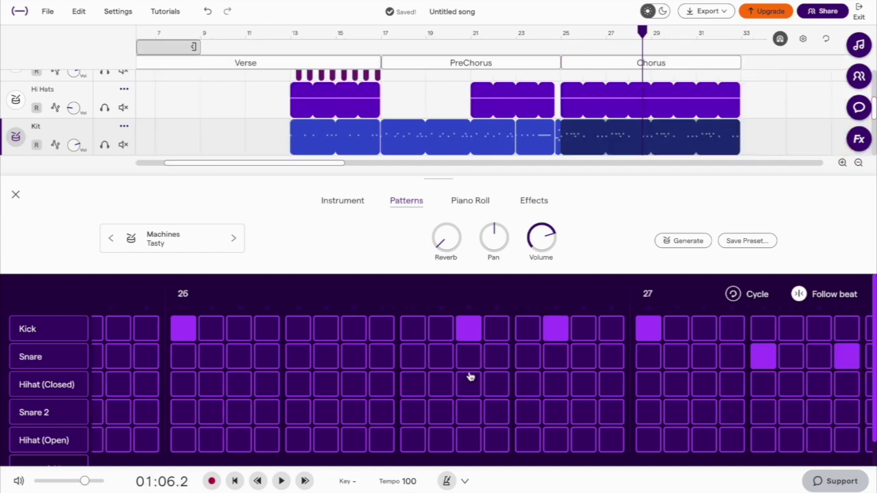
Repeat the Chorus snare pattern in bar 26 with hits at steps 5, 8, 10 and 13
left_click(298, 361)
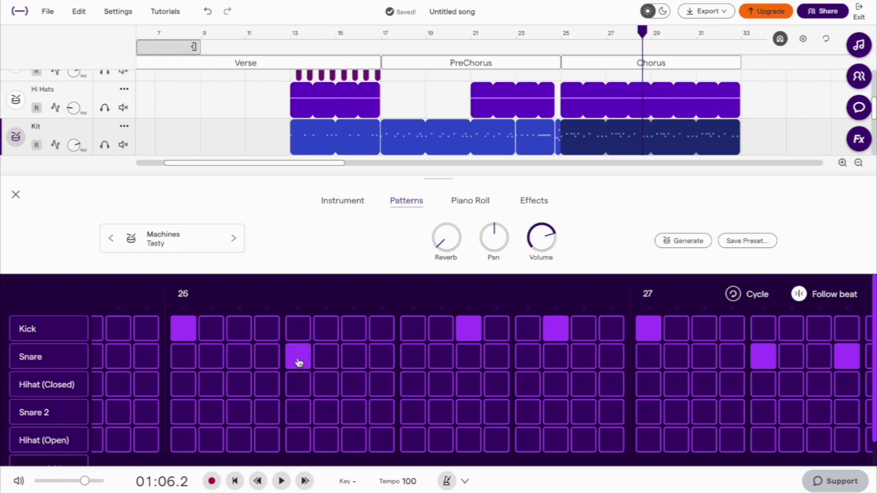
left_click(378, 359)
left_click(378, 359)
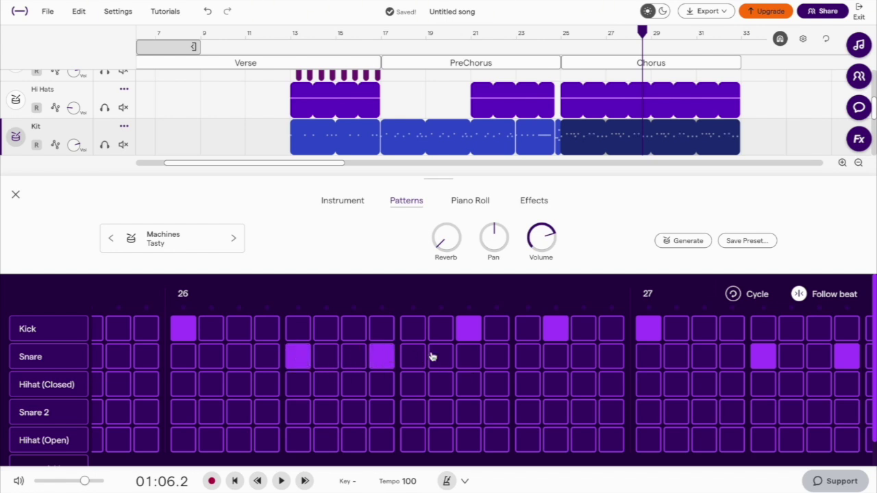
left_click(527, 360)
Play the song from bar 17 into the Chorus to review the drum patterns, and close the pattern editor
left_click(383, 33)
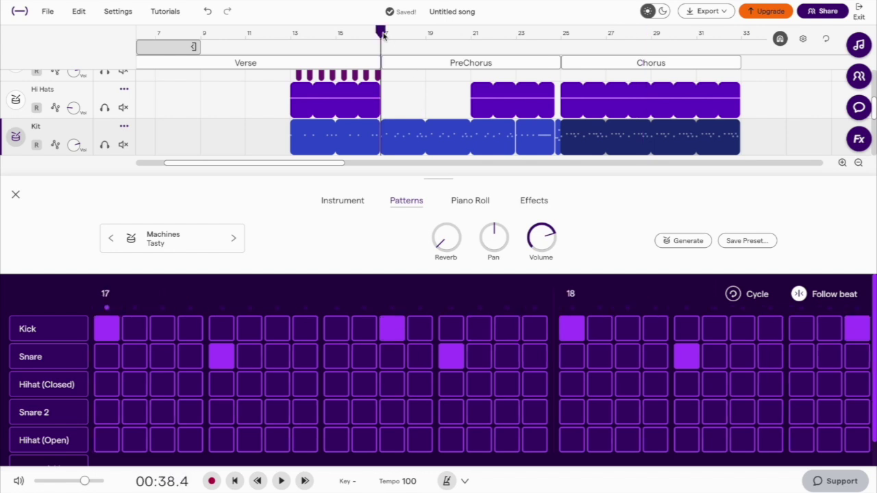
key("space")
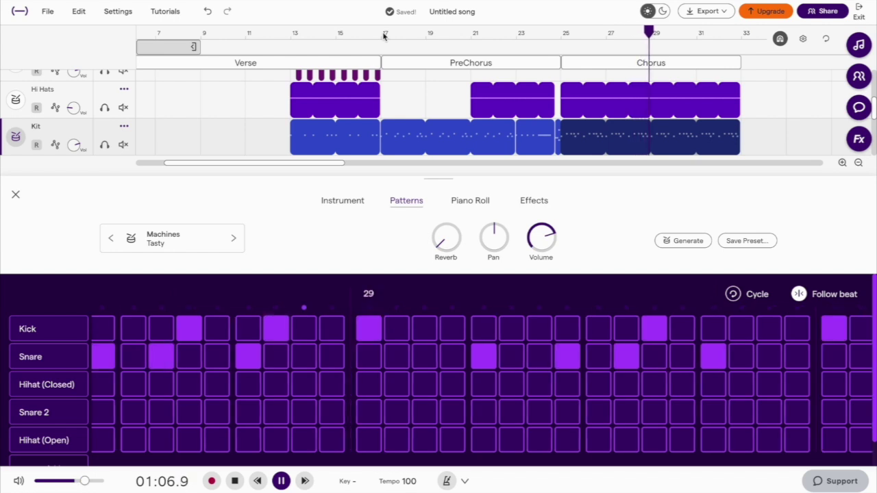
left_click(16, 194)
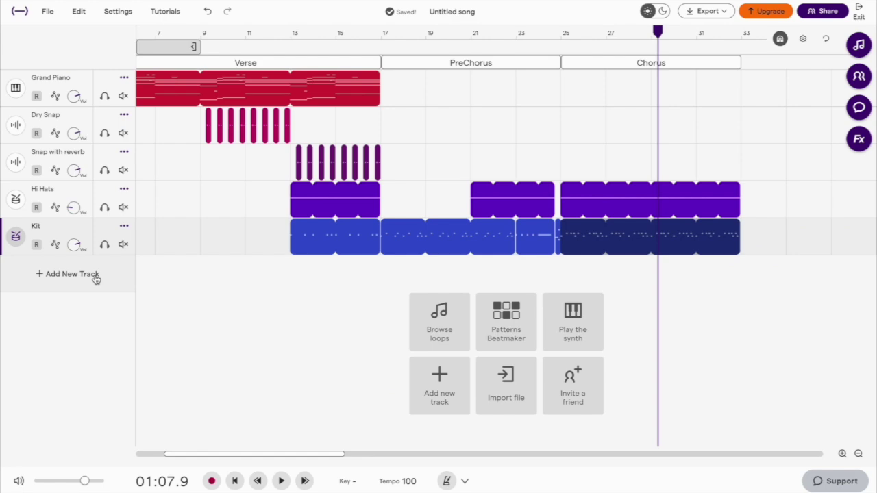
Add a new Synth track and rename it as Strings
left_click(96, 275)
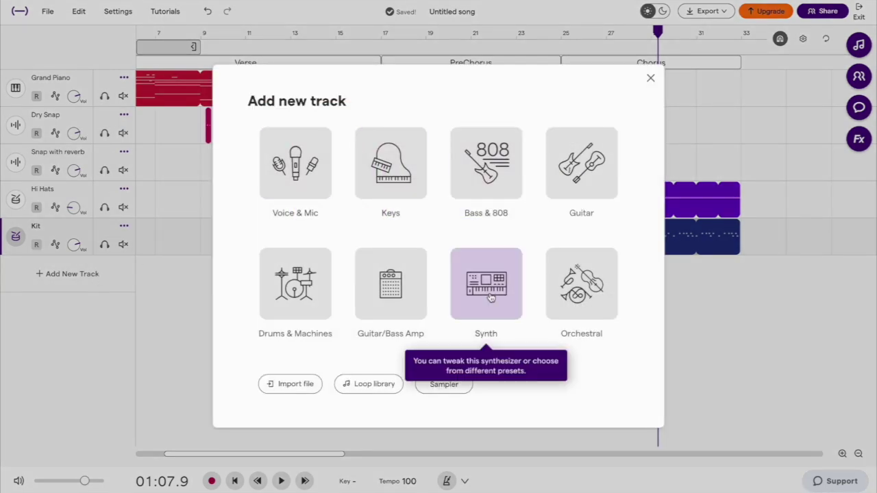
left_click(489, 290)
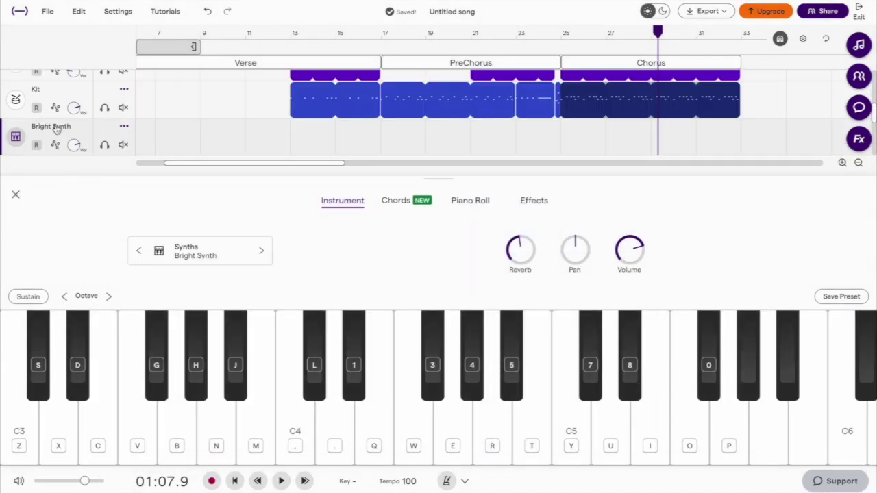
double_click(56, 128)
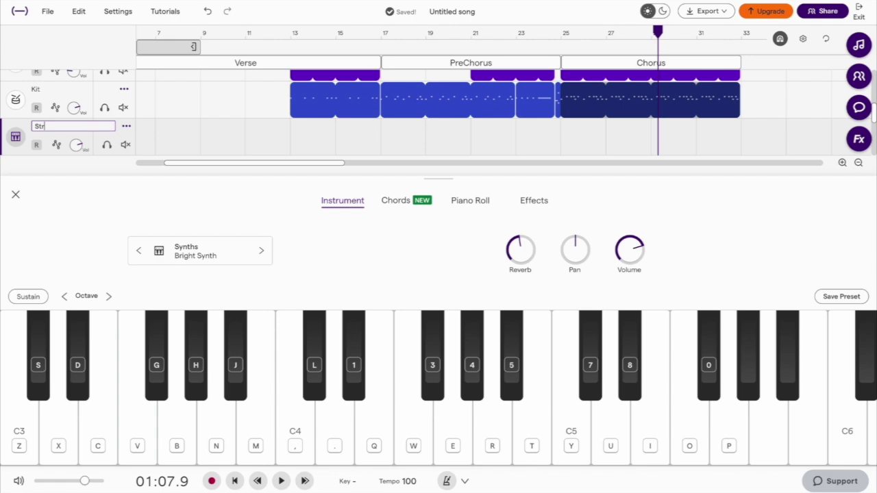
key("Return")
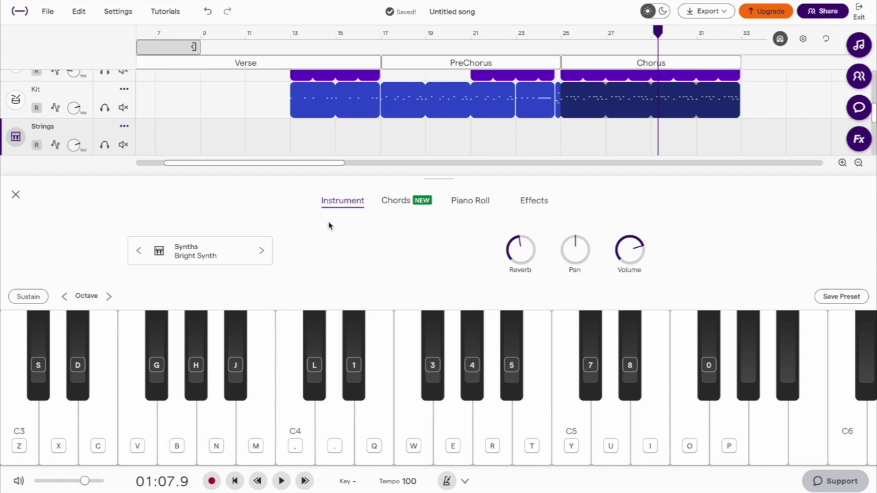
Search the instrument presets for "super" and load the Super Strings preset on the Strings track
left_click(194, 255)
left_click(547, 94)
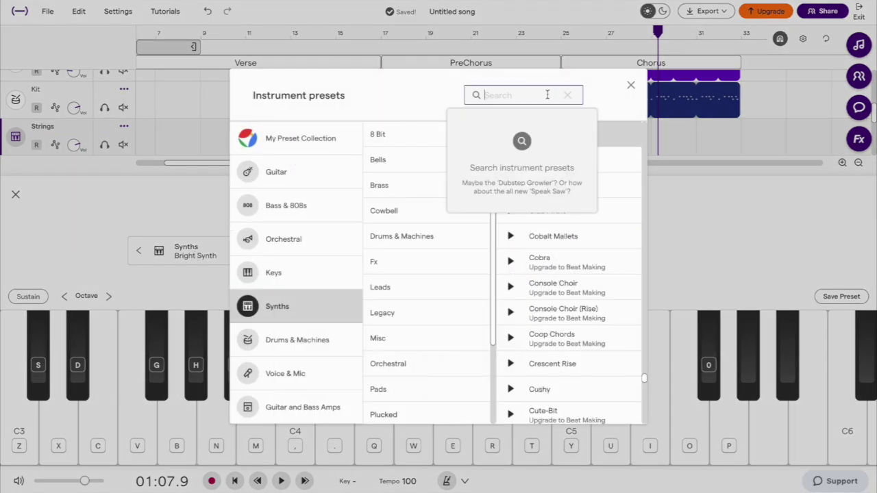
type("super")
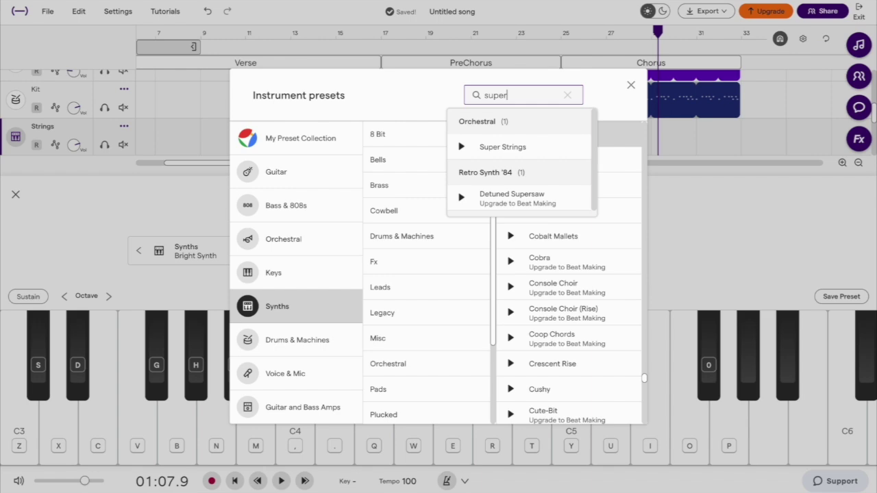
left_click(552, 147)
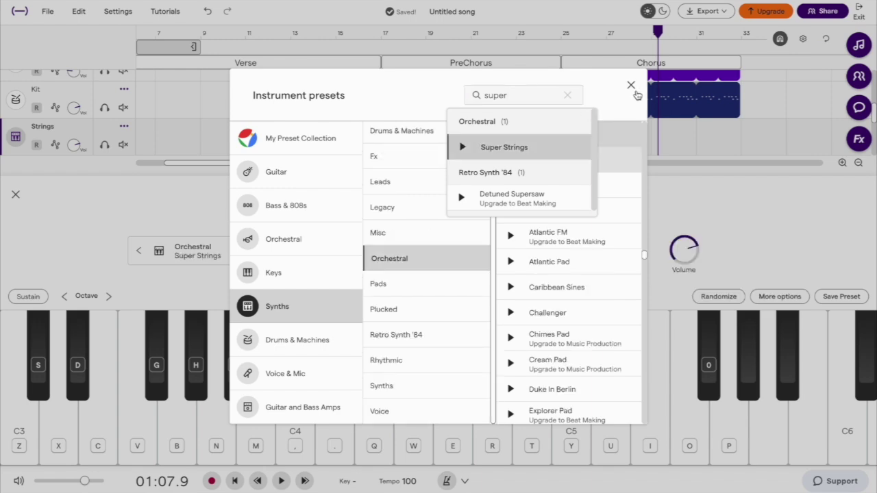
Copy the Grand Piano chord region onto the Strings track from bar 17 and trim its loop to the end of the PreChorus
left_click(631, 85)
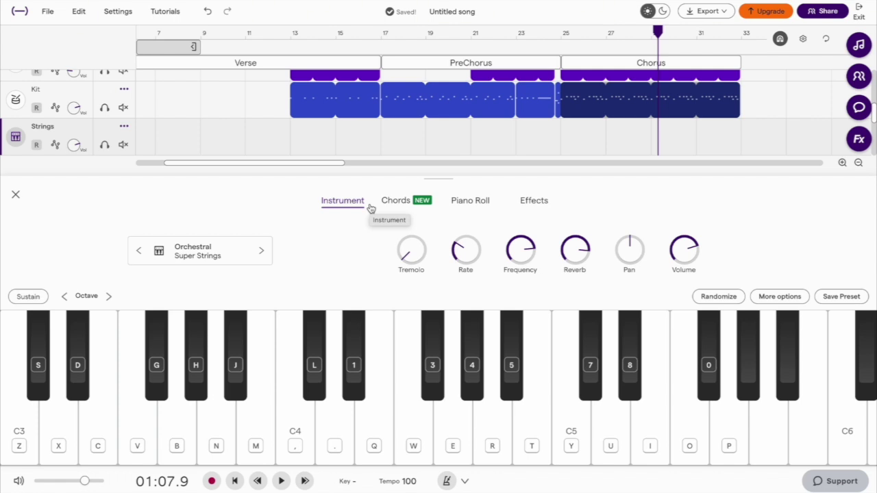
scroll(193, 119, "up", 3)
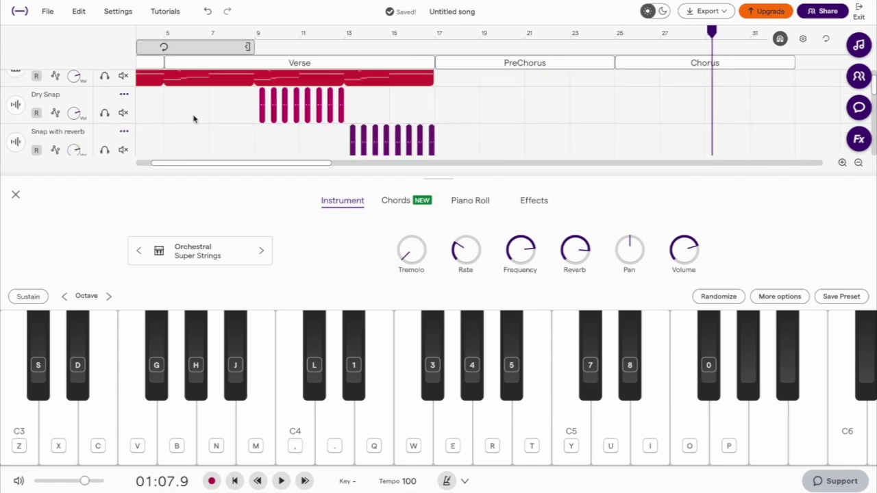
right_click(176, 82)
left_click(232, 239)
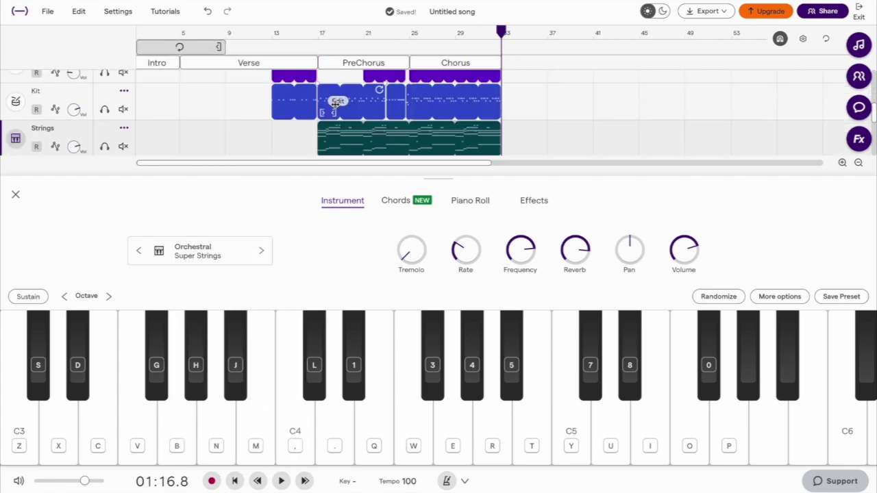
left_click_drag(499, 137, 414, 140)
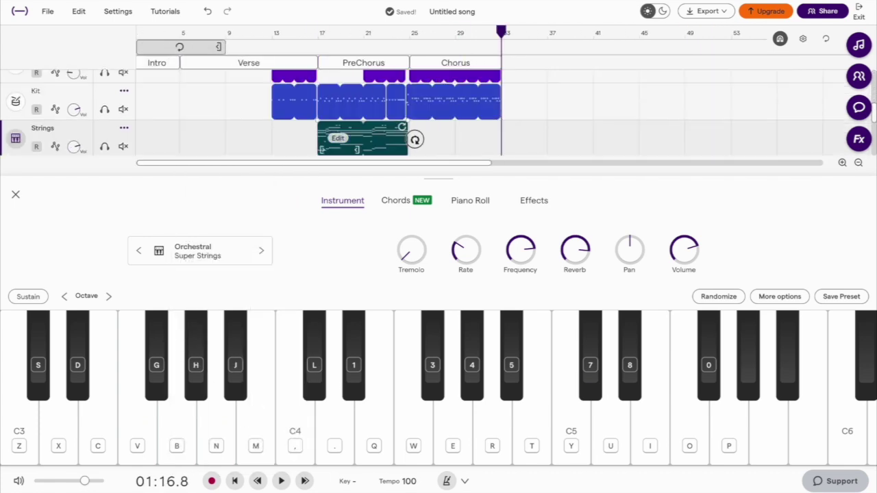
In the Strings piano roll, shorten the opening chord notes in bar 17 to one beat and repeat F3 on beats 2 and 3
right_click(344, 141)
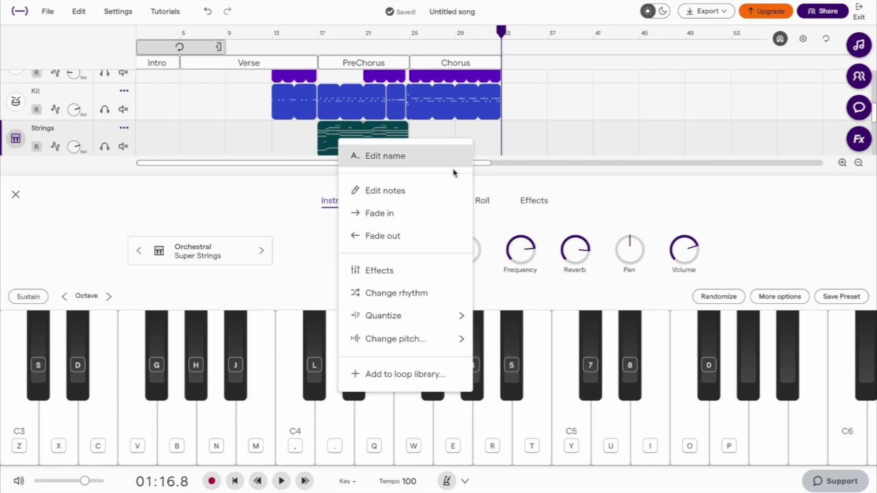
left_click(546, 177)
left_click(479, 202)
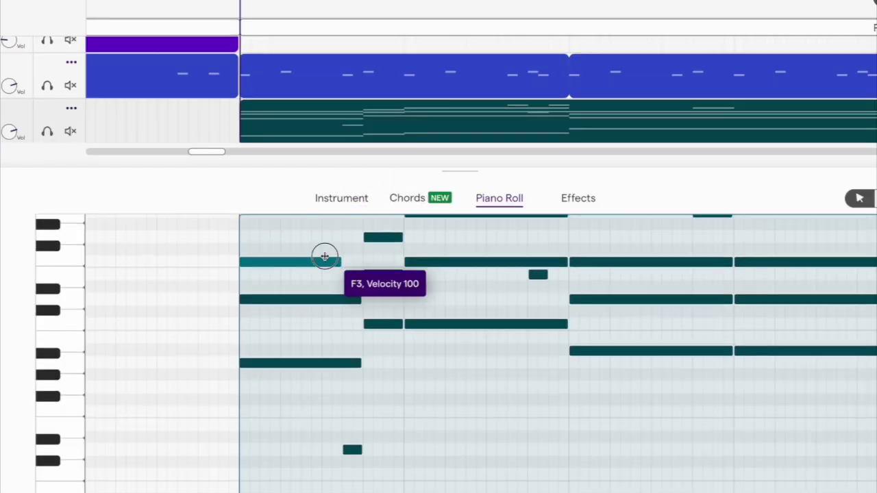
left_click_drag(360, 303, 279, 308)
left_click_drag(364, 367, 279, 367)
left_click(283, 266)
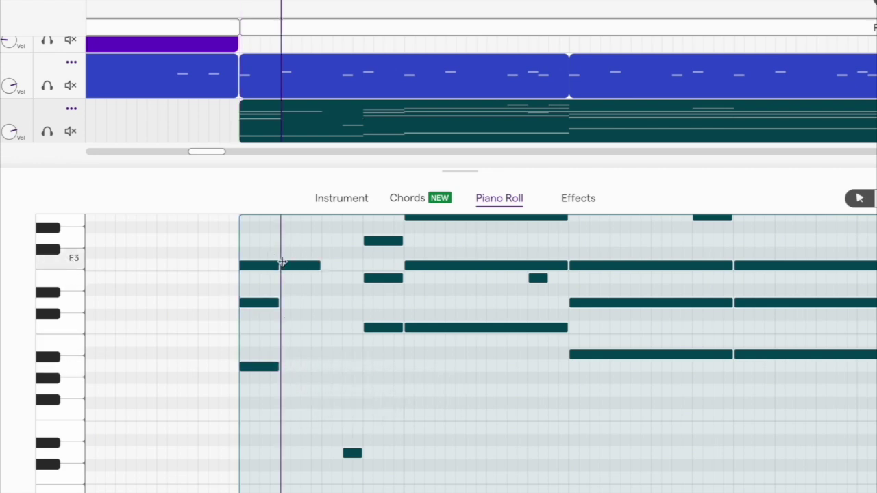
left_click(327, 265)
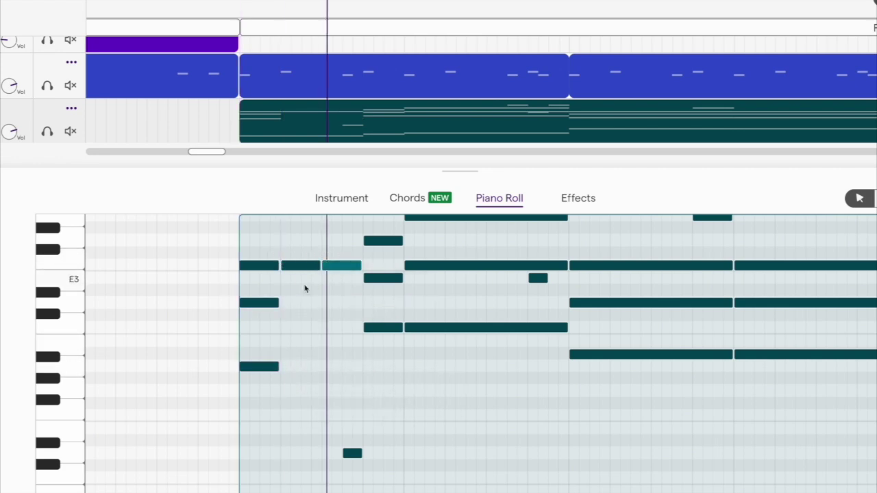
Add one-beat D3 and A2 notes on beats 2 and 3 of bar 17 to complete the repeated chord
left_click(283, 303)
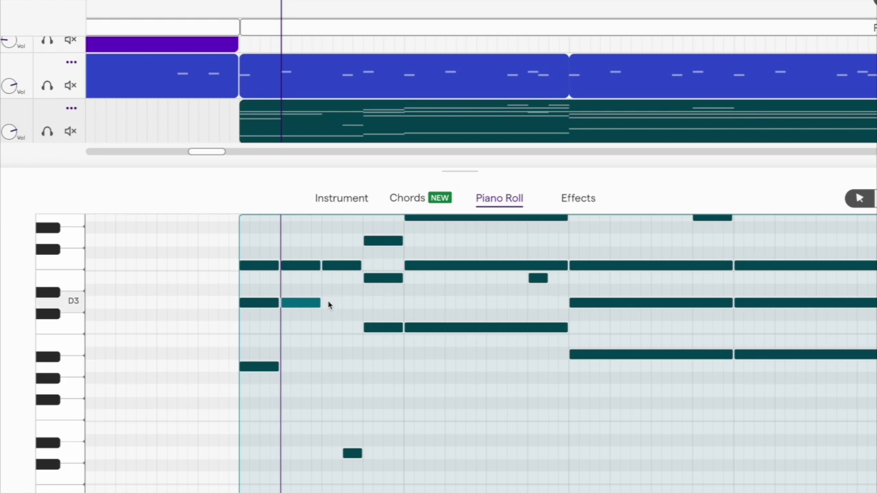
left_click(329, 304)
left_click(282, 366)
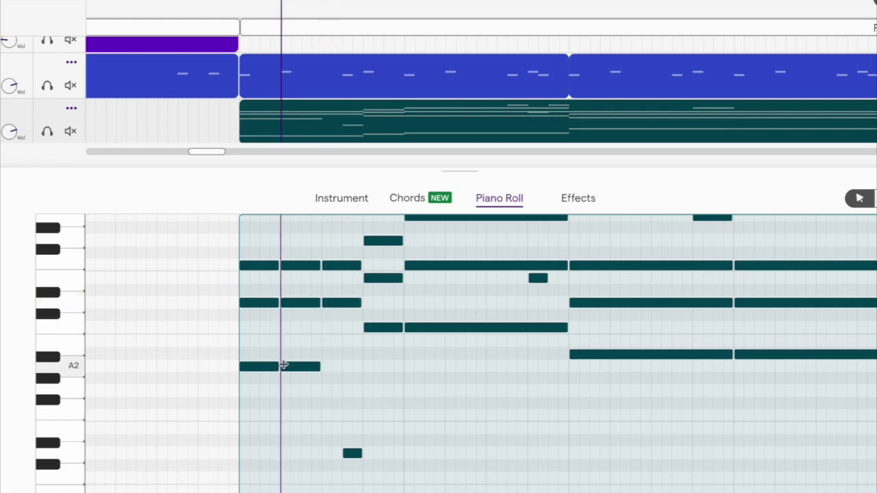
left_click(326, 367)
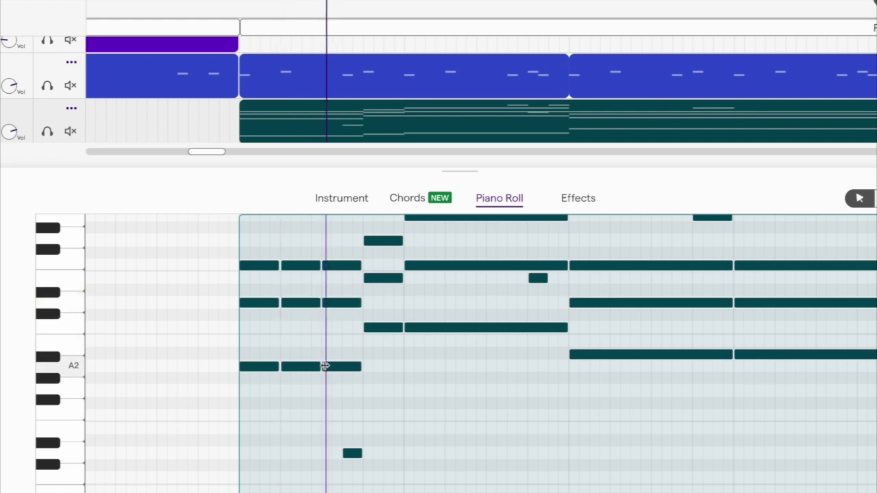
left_click(325, 367)
Shorten the long C3 note in bar 18 to one beat and repeat it on beats 2, 3 and 4
left_click(484, 327)
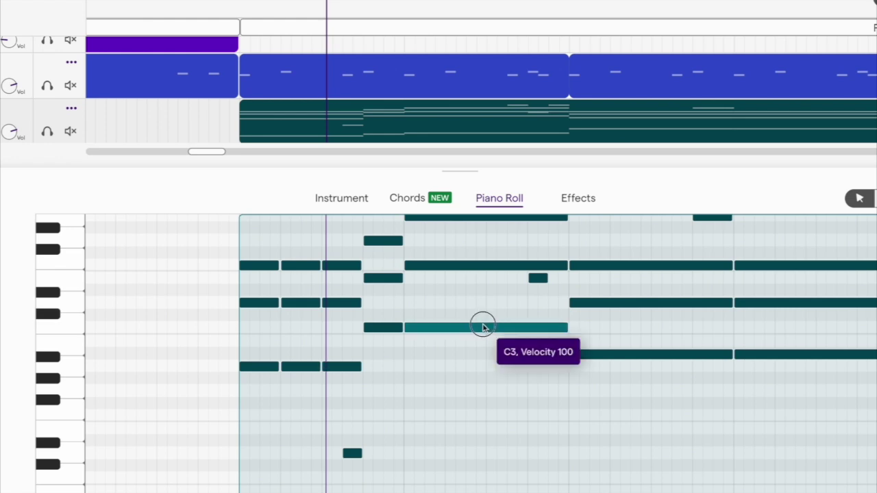
left_click_drag(562, 327, 445, 332)
left_click(447, 329)
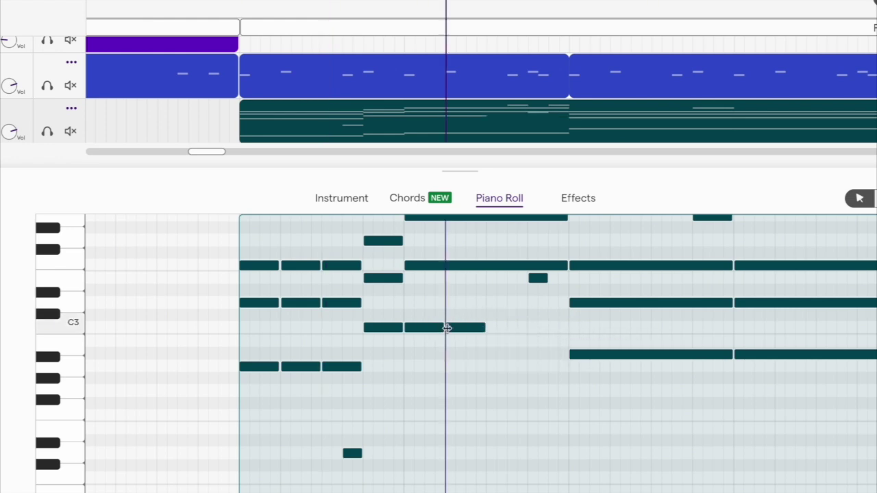
left_click(490, 328)
left_click(530, 328)
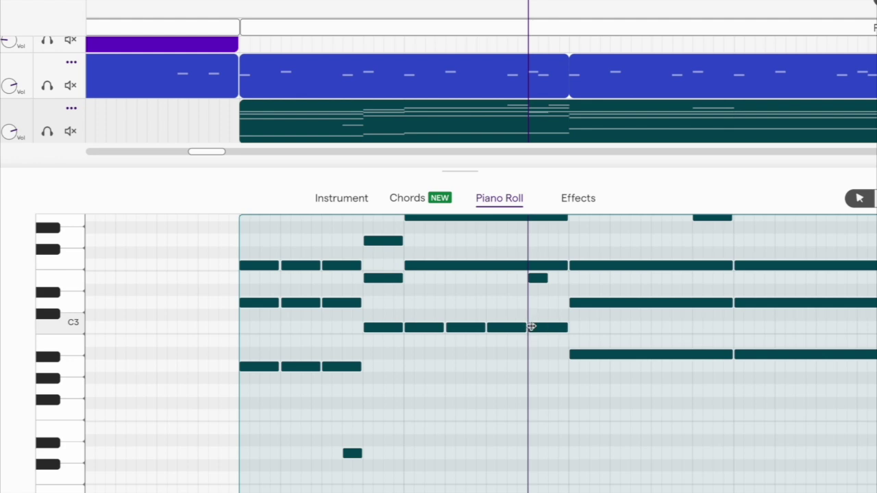
Shorten the long F3 note in bar 18 to one beat and repeat it on the three remaining beats
left_click(563, 265)
left_click_drag(546, 266, 445, 267)
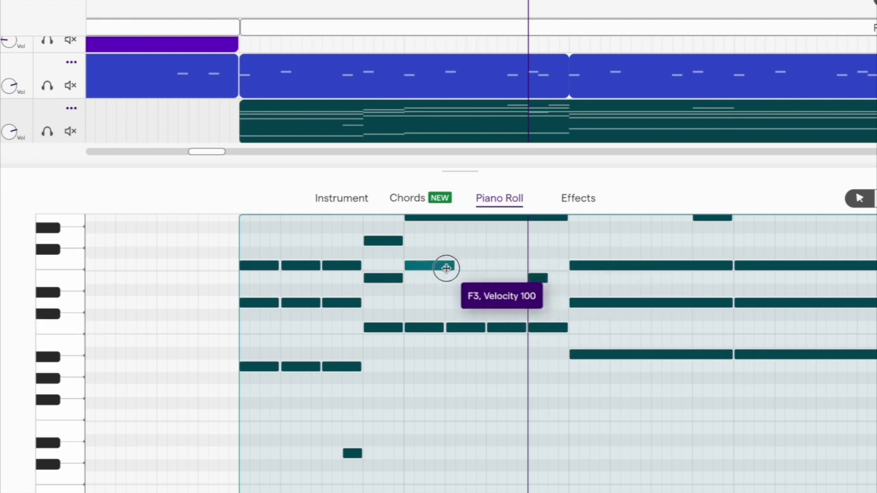
left_click(448, 267)
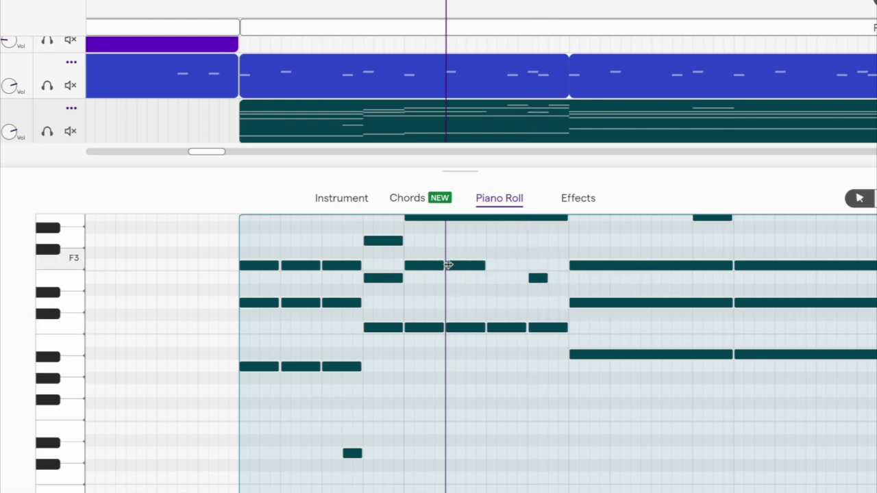
left_click(489, 265)
left_click(530, 269)
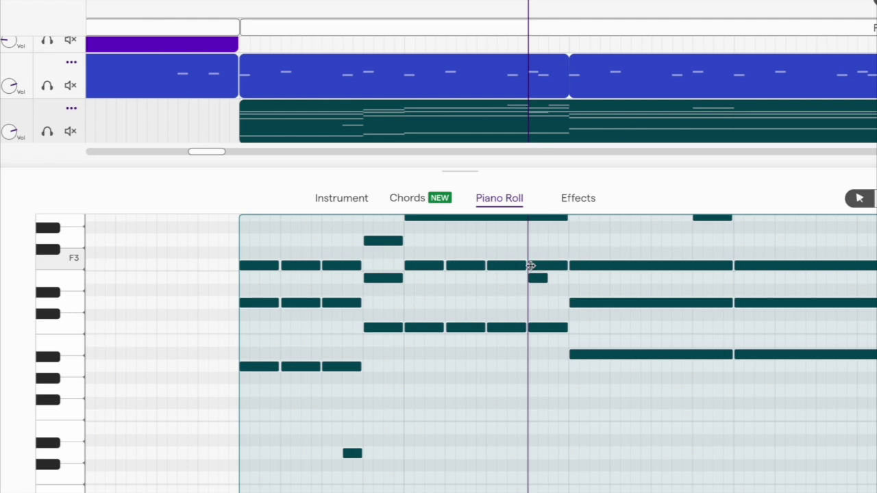
Replace the sustained A3 in bar 18 with four one-beat A3 notes
scroll(530, 266, "up", 1)
left_click_drag(569, 237, 442, 290)
left_click(451, 333)
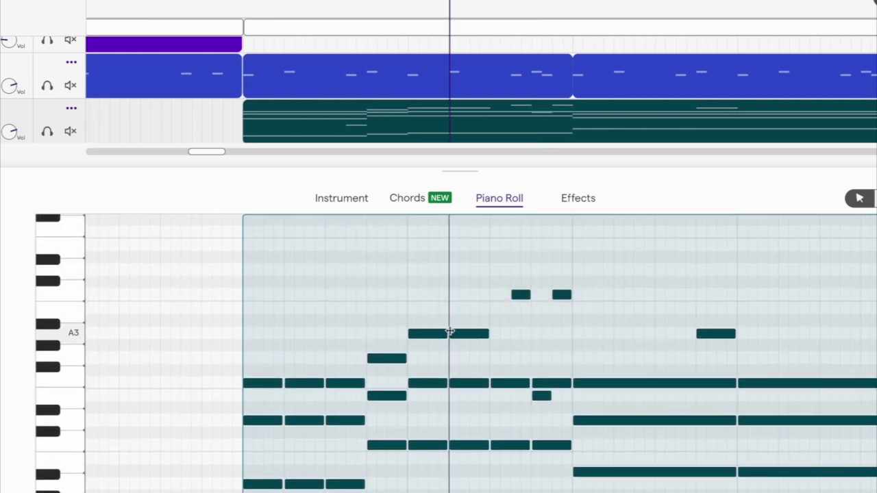
left_click(492, 333)
left_click(536, 339)
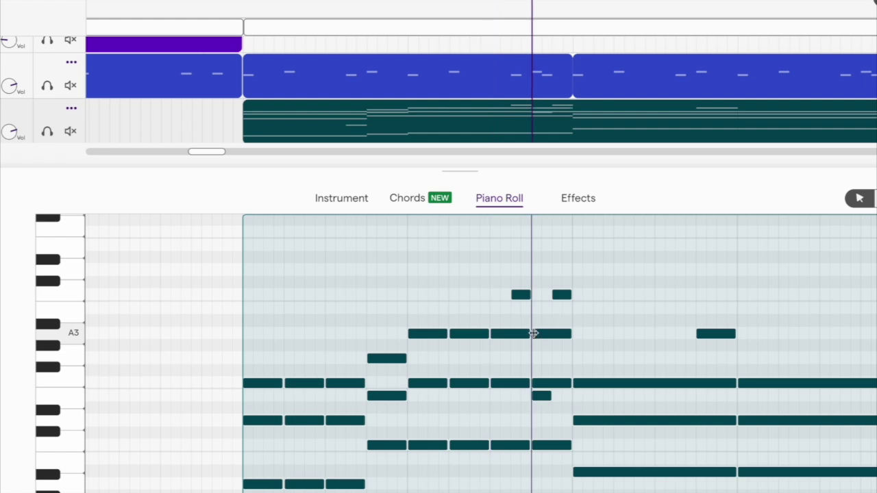
Replace the sustained F3 in bar 19 with four one-beat F3 notes
scroll(566, 355, "right", 5)
scroll(566, 355, "down", 3)
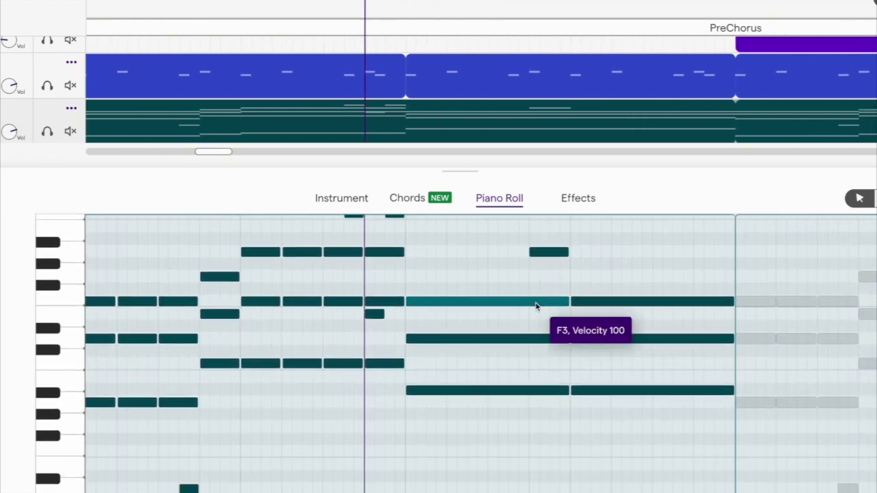
left_click_drag(568, 301, 441, 313)
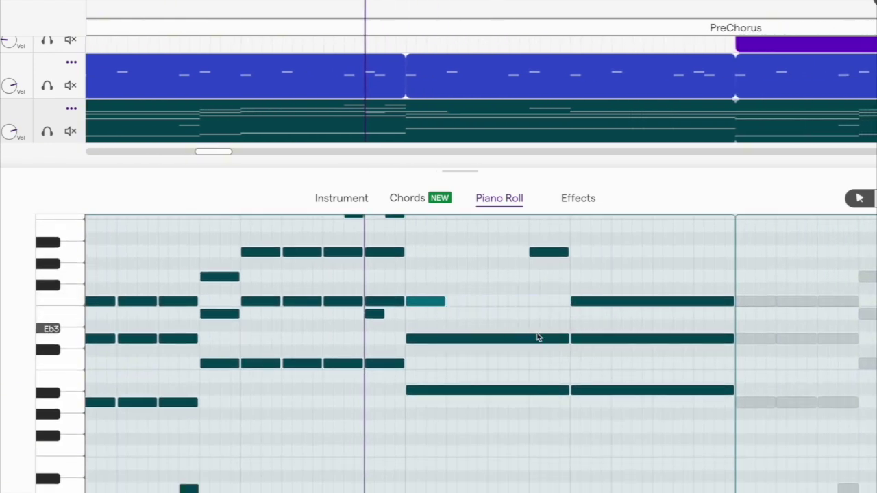
left_click(448, 301)
left_click(488, 301)
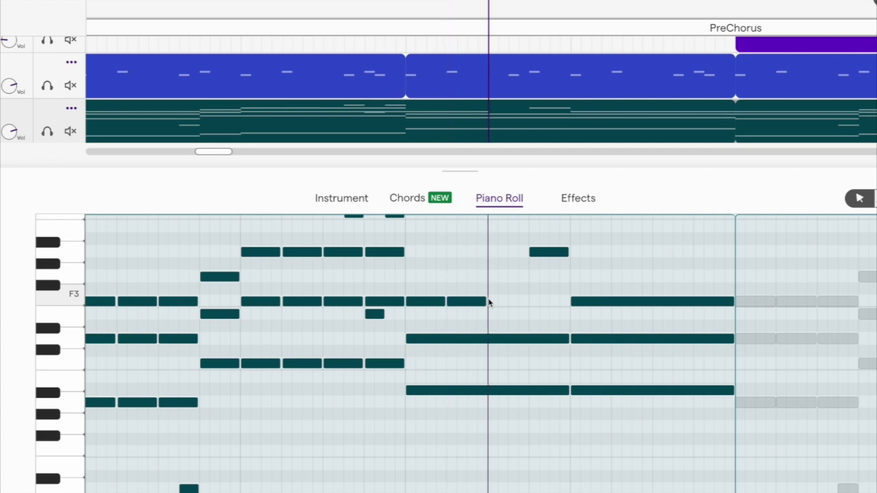
left_click(531, 301)
Shorten the sustained D3 in bar 19 to one beat and repeat it on beats 2, 3 and 4
left_click_drag(565, 338, 445, 341)
left_click(448, 338)
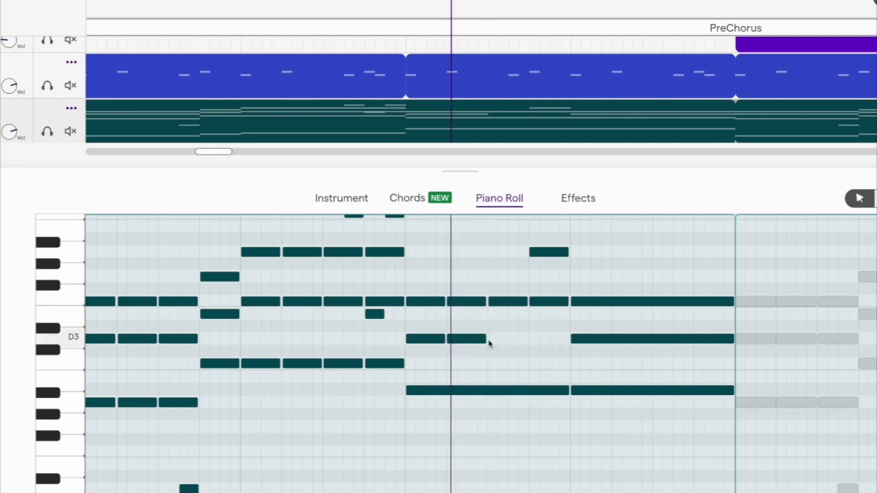
left_click(489, 339)
left_click(532, 340)
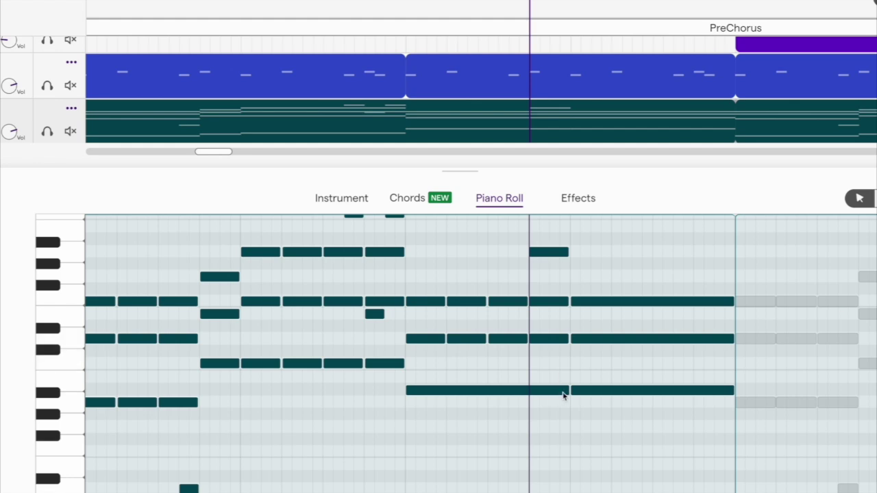
Replace the sustained Bb2 notes in bars 19 and 20 with one-beat notes on every beat
left_click_drag(565, 392, 443, 391)
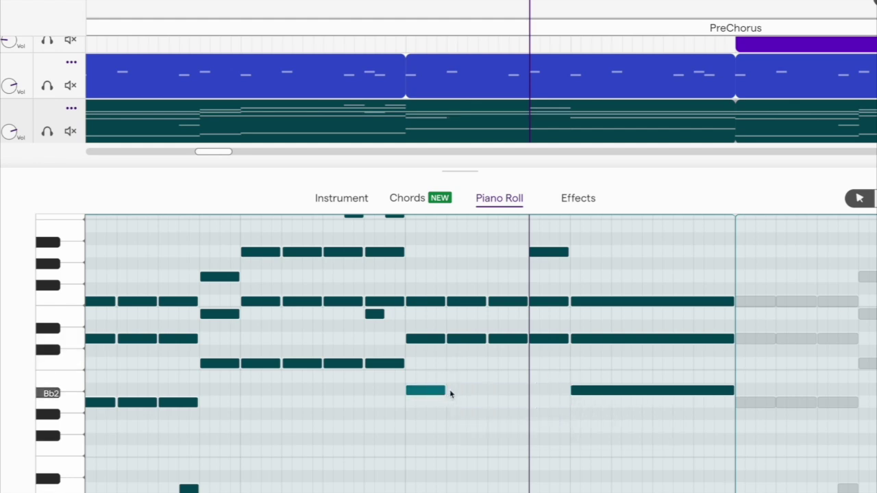
left_click(449, 390)
left_click(489, 391)
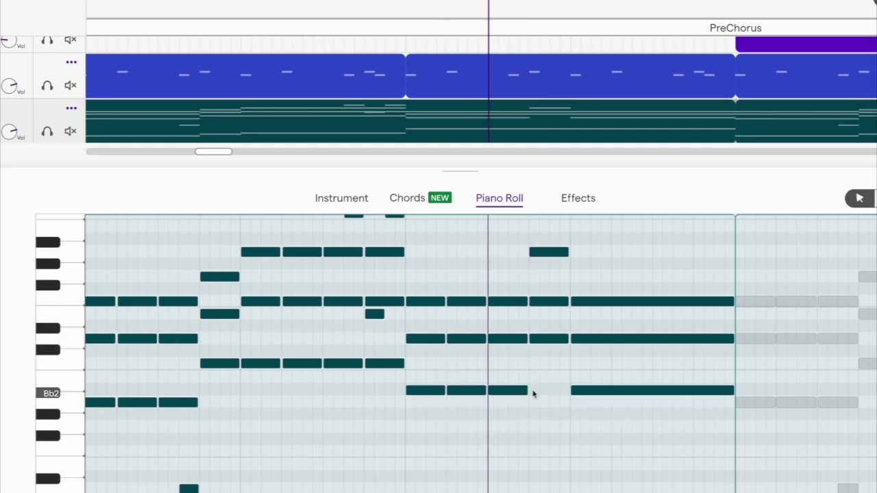
left_click(531, 390)
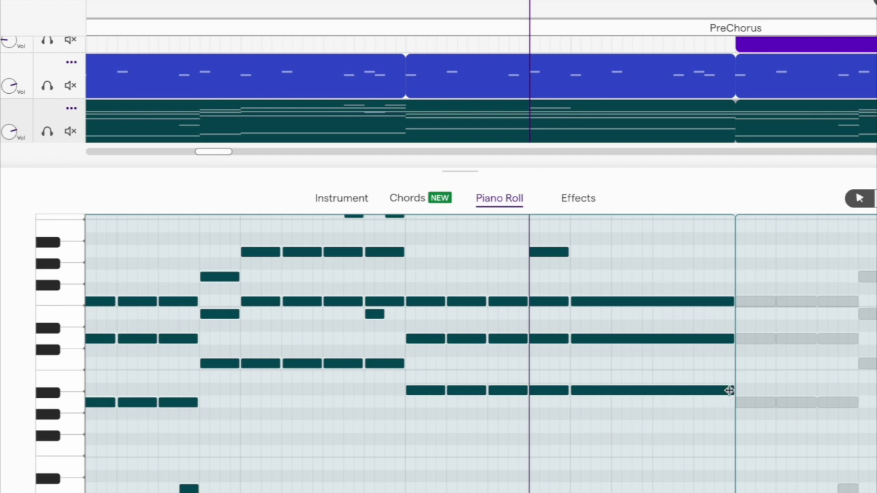
left_click_drag(729, 390, 614, 397)
left_click(658, 391)
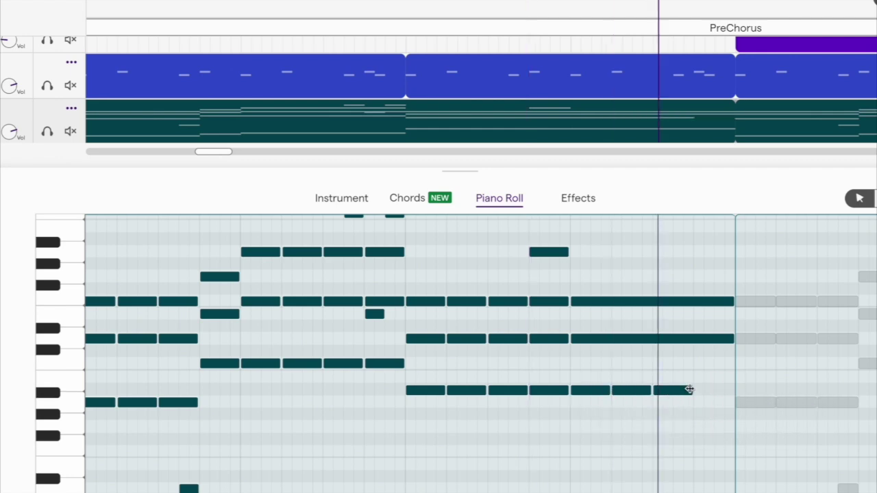
Replace the sustained D3 in bar 20 with four one-beat D3 notes
left_click_drag(732, 339, 618, 341)
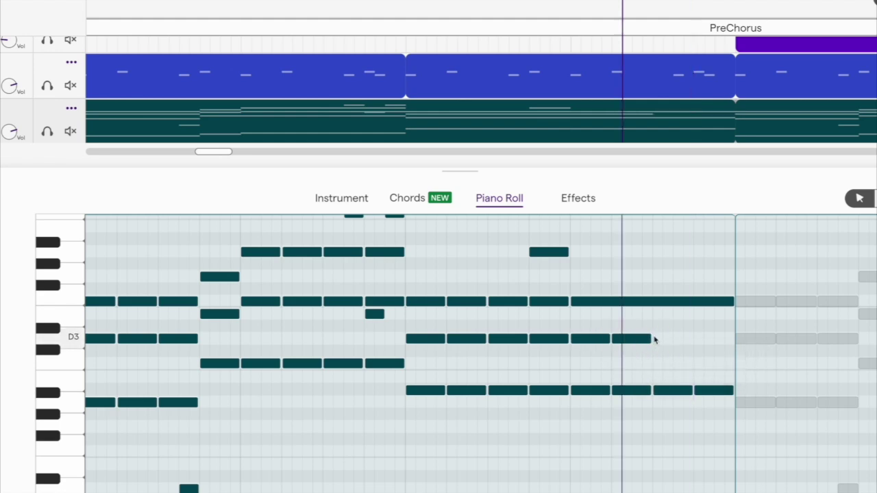
left_click(659, 339)
left_click(697, 339)
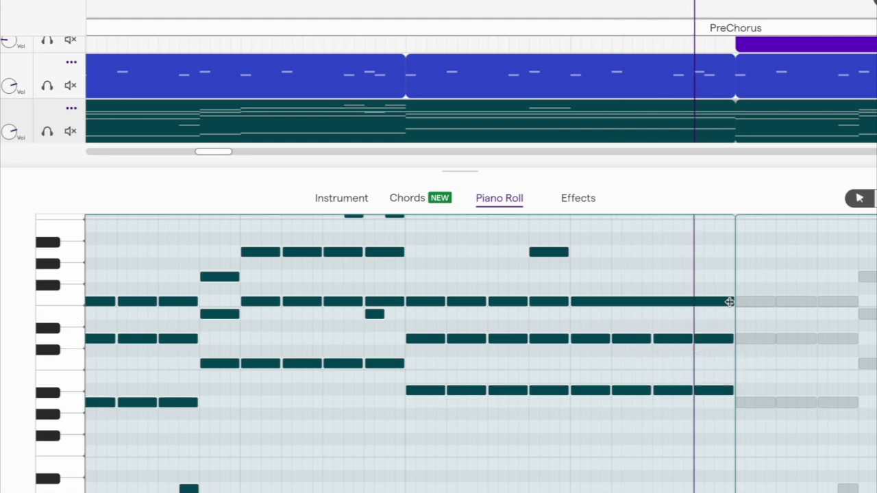
Shorten the sustained F3 in bar 20 to one beat and repeat it on beats 2, 3 and 4
left_click_drag(729, 302, 607, 312)
left_click(615, 302)
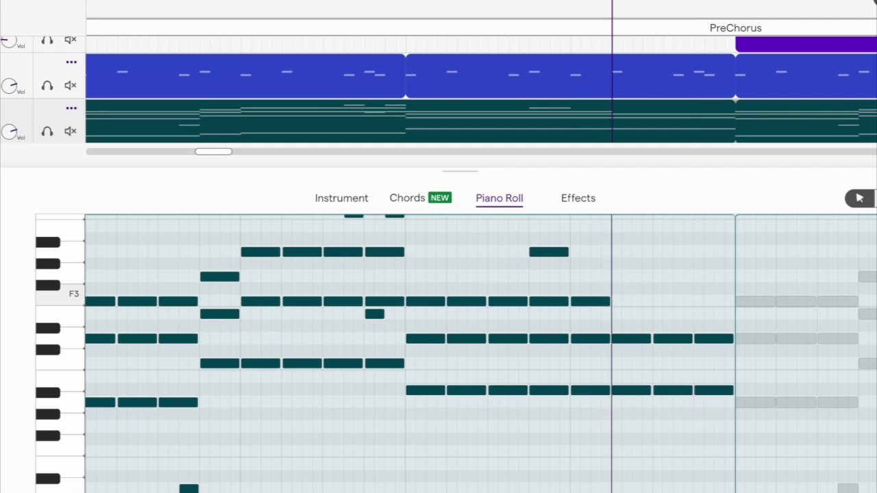
left_click(656, 301)
left_click(700, 302)
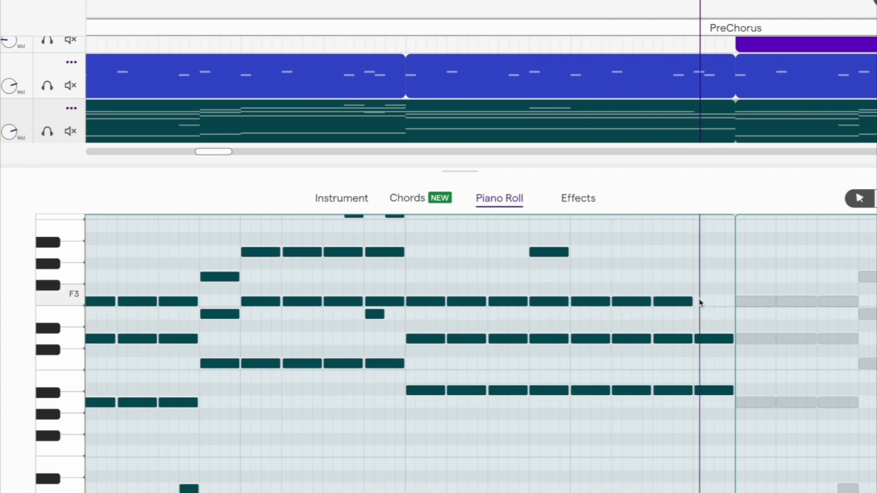
Select the repeated chord notes in bars 17 to 20, and play the PreChorus from bar 17 to review the strings
scroll(692, 363, "down", 3)
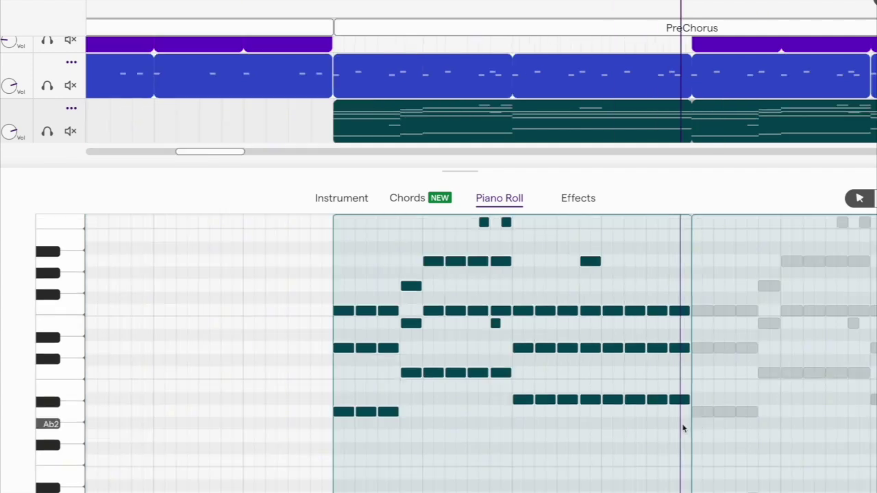
left_click_drag(682, 427, 324, 303)
mouse_move(349, 361)
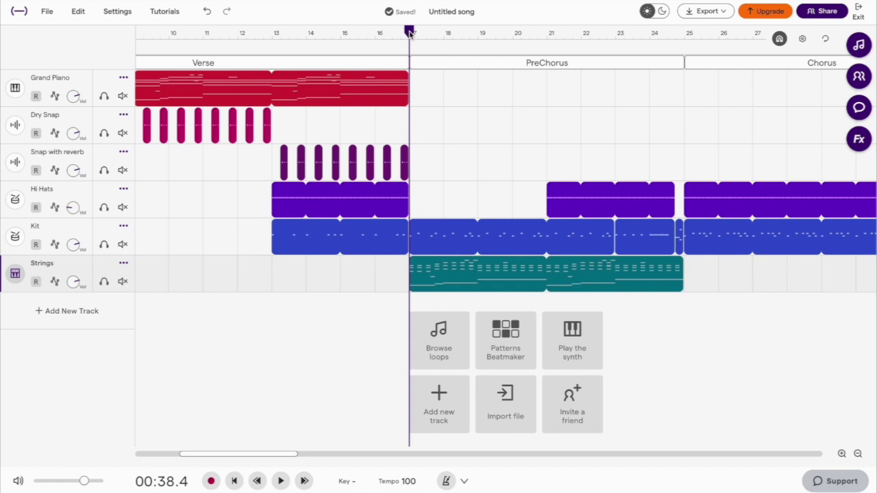
key("space")
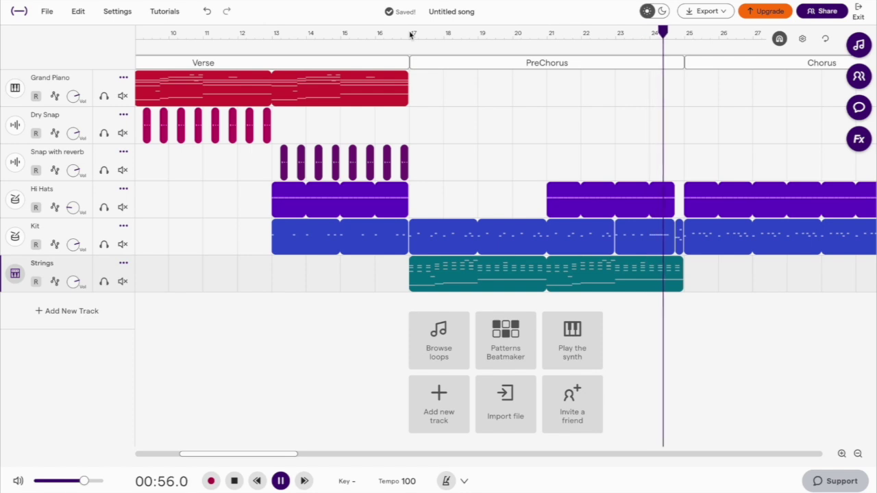
Cut the Strings at beat 4 of bar 24 so the track ends together with the hi-hats
key("space")
scroll(690, 36, "up", 2)
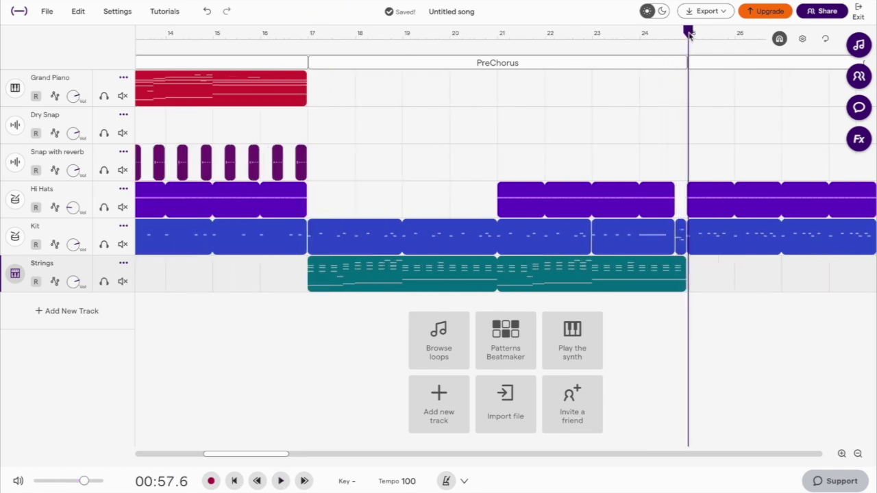
left_click_drag(690, 35, 675, 33)
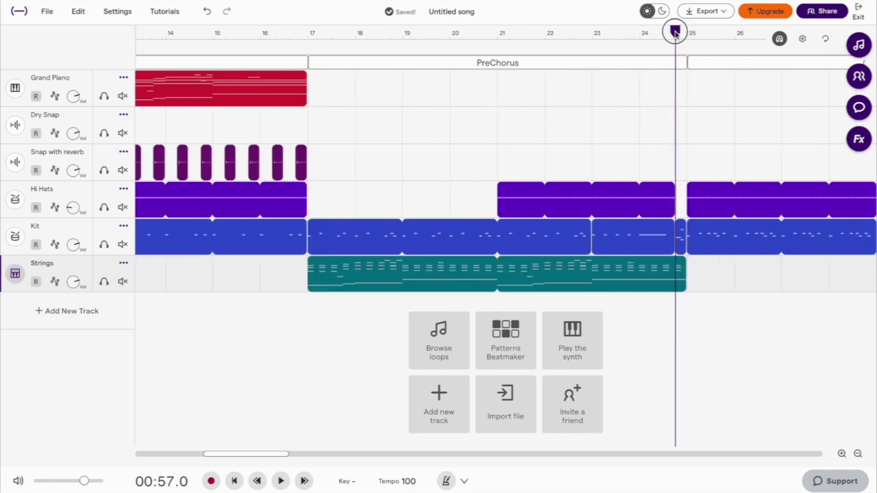
right_click(678, 272)
left_click(738, 161)
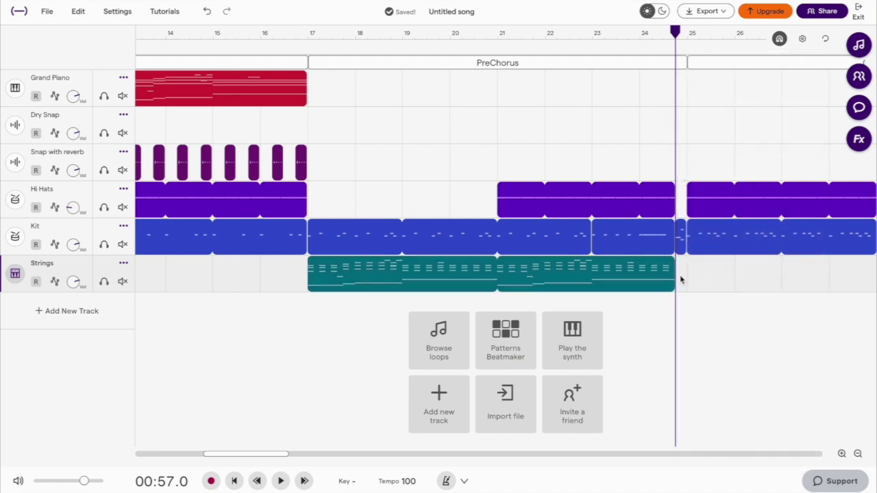
Create a new Strings region at bar 25, the start of the Chorus
double_click(681, 279)
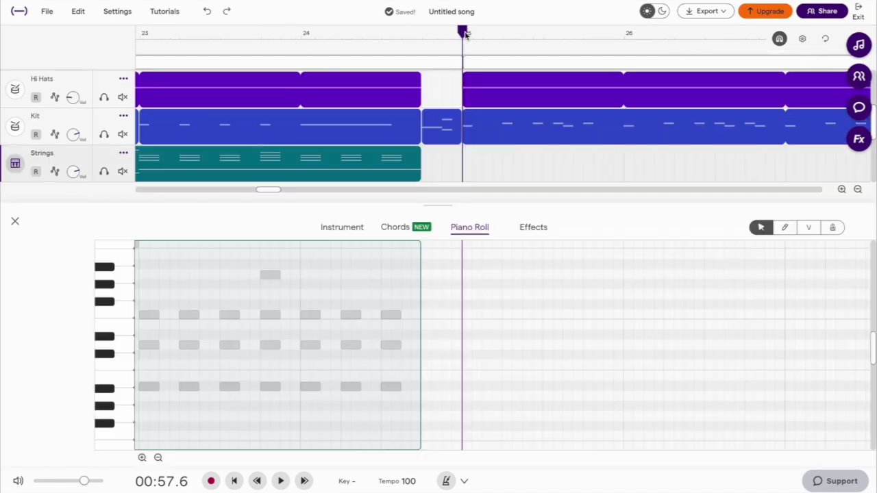
right_click(465, 158)
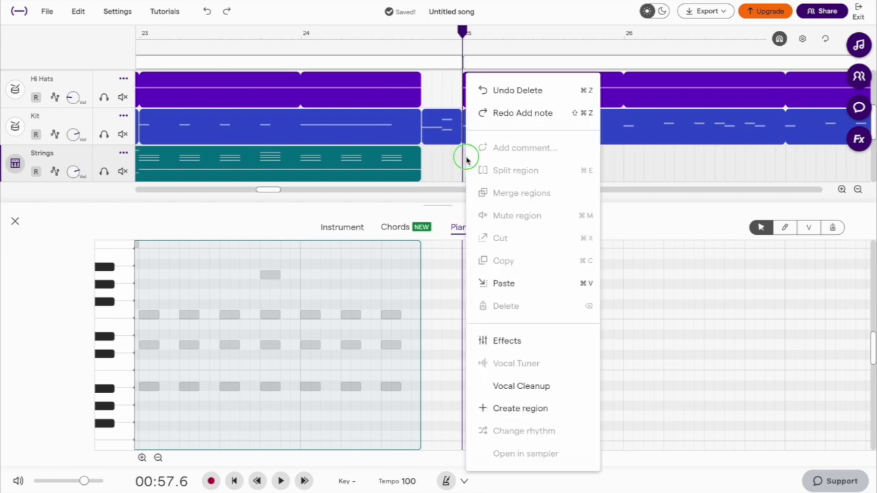
left_click(537, 409)
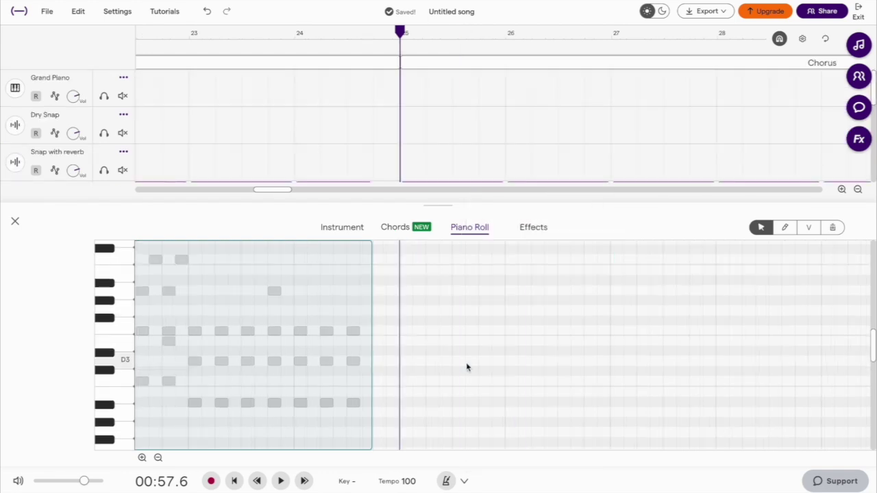
Enter a one-bar chord of A2, D3 and F3 in bar 25 of the Strings
double_click(403, 406)
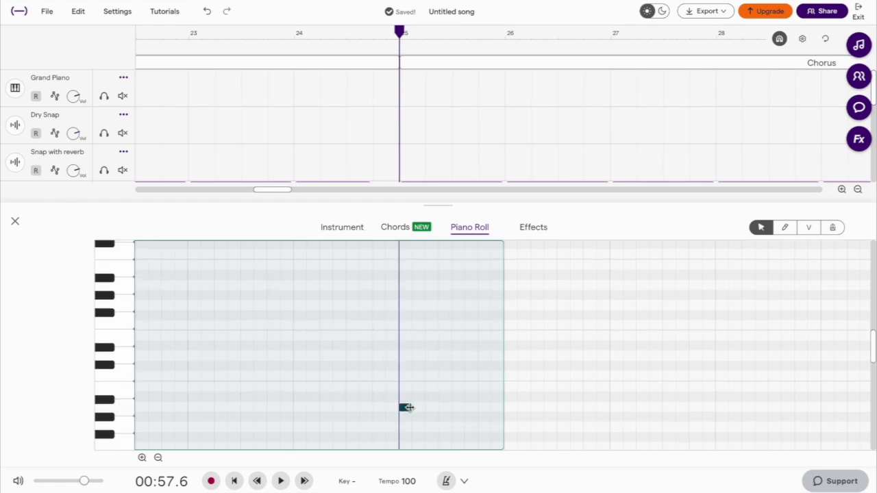
left_click_drag(408, 408, 502, 407)
left_click(402, 357)
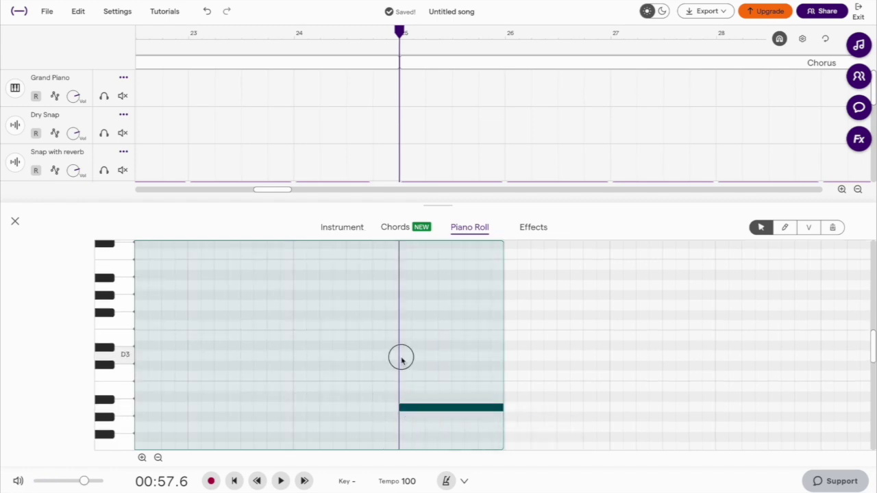
double_click(401, 358)
double_click(402, 324)
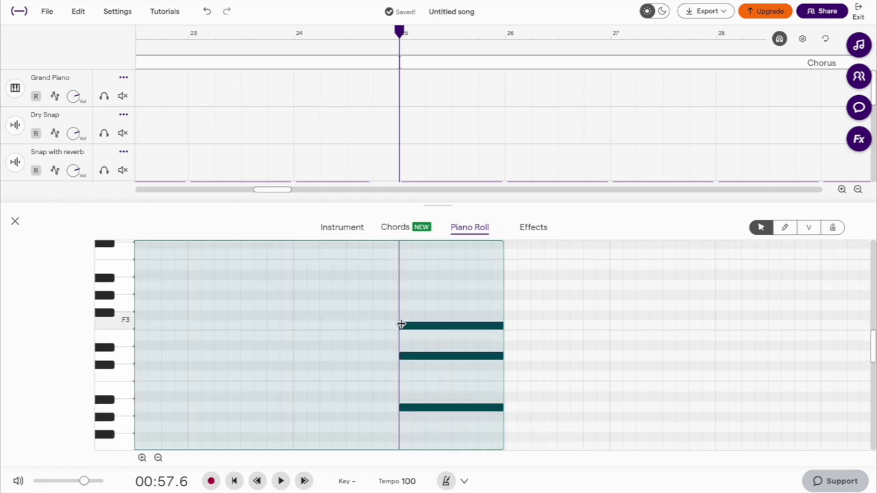
Repeat the one-bar F3 in bars 26, 27 and 28, and add one-bar A2 and C3 notes in bar 26
double_click(506, 324)
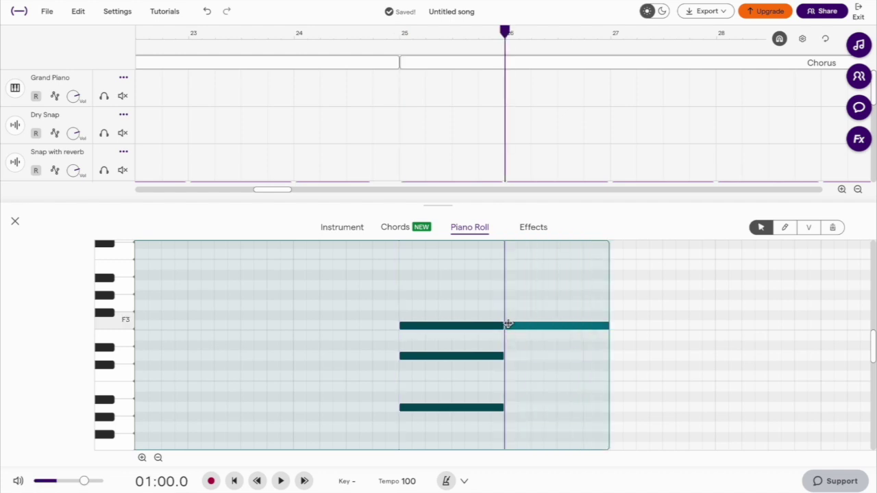
double_click(613, 325)
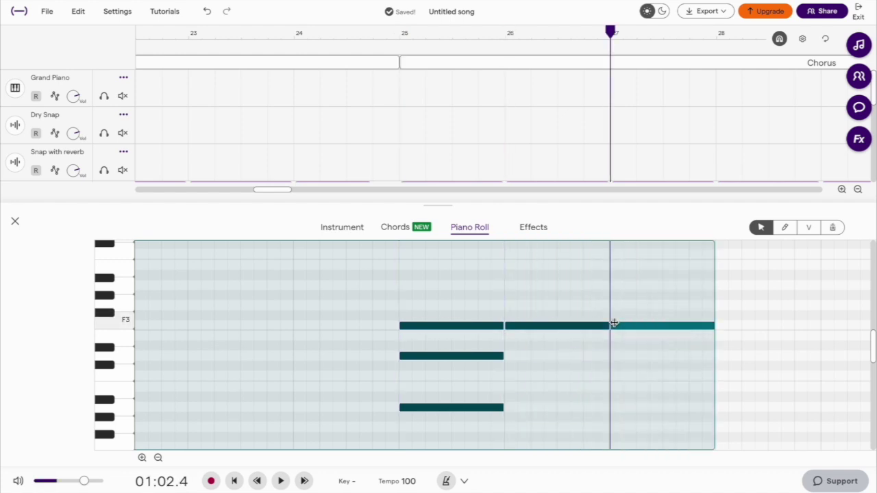
double_click(717, 324)
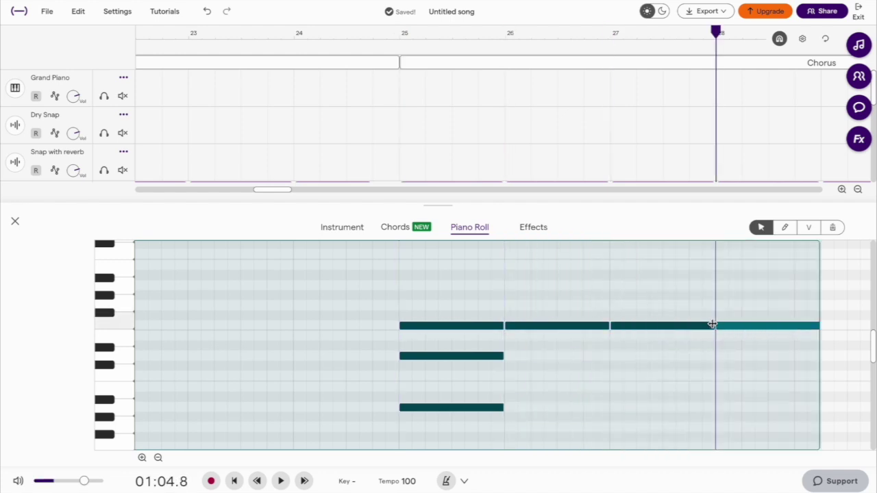
double_click(508, 408)
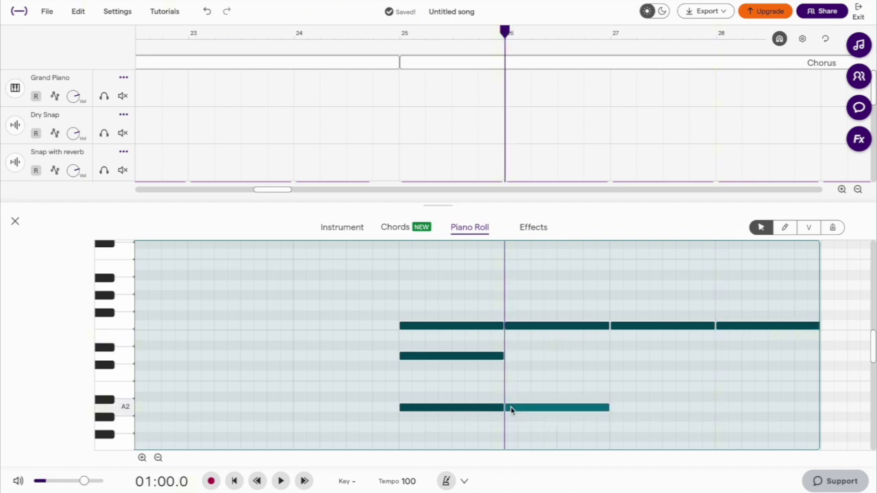
double_click(509, 376)
Complete the chords in bars 27 and 28 with one-bar D3 and Bb2 notes in each bar
double_click(613, 356)
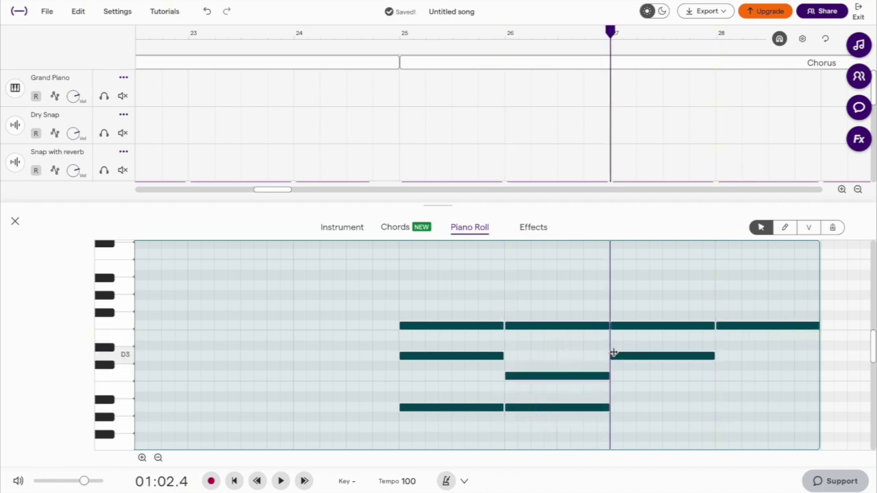
left_click(613, 354)
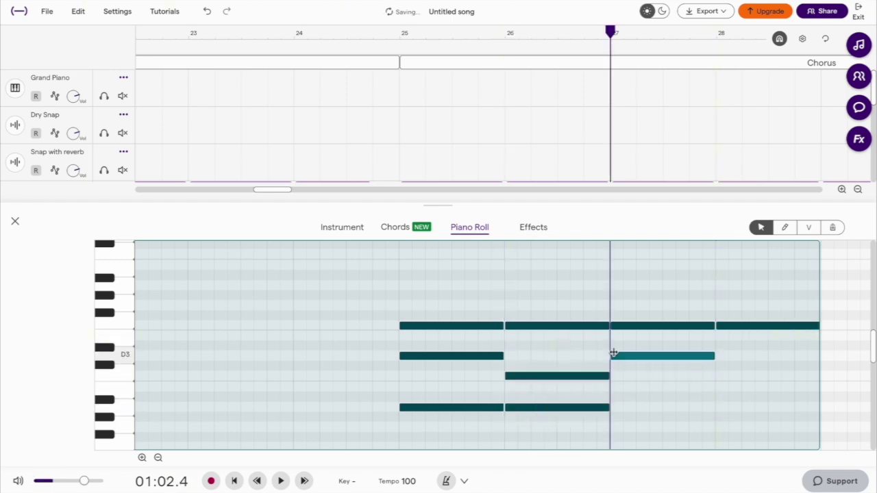
double_click(720, 356)
double_click(614, 399)
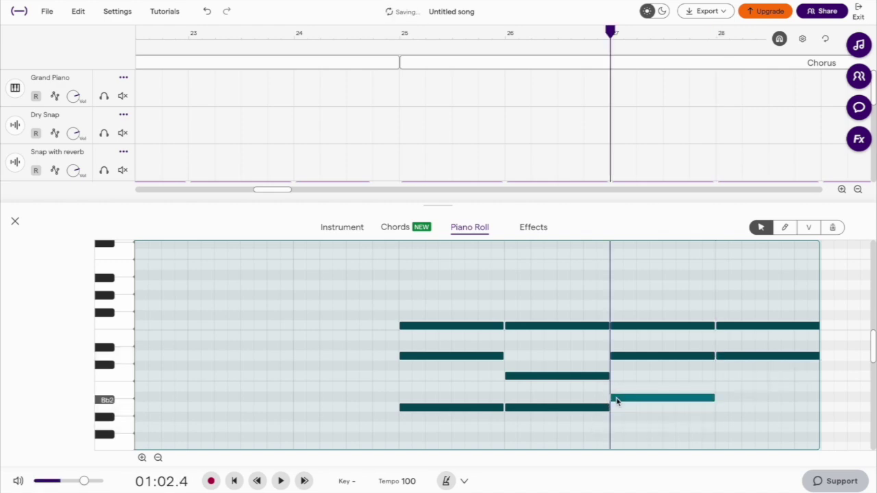
double_click(720, 397)
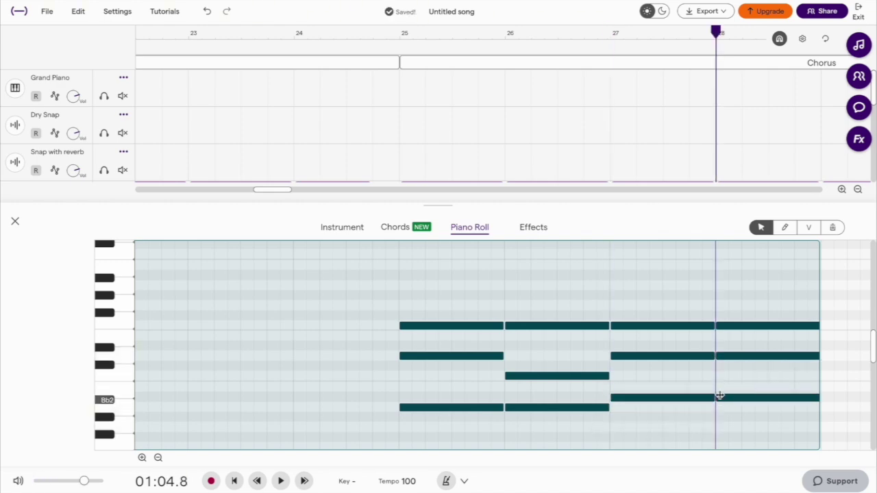
Close the note editor and loop the four-bar Chorus Strings region once more, up to bar 33
left_click(15, 221)
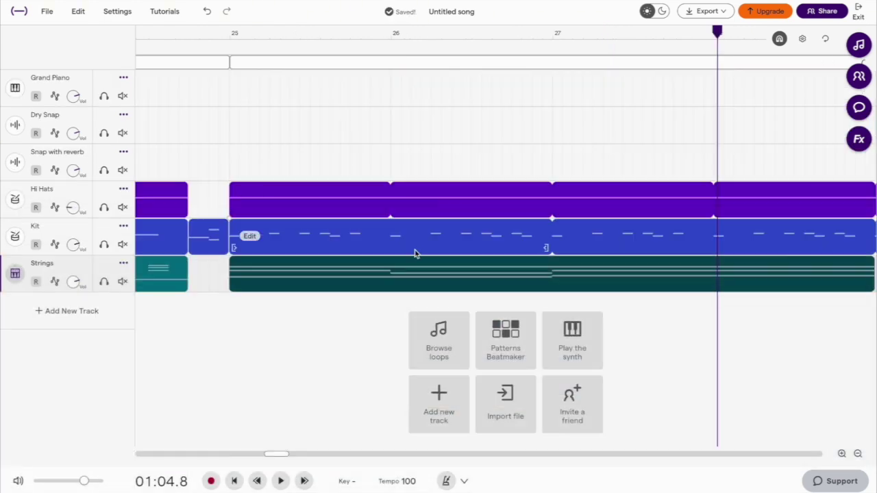
scroll(414, 254, "down", 5)
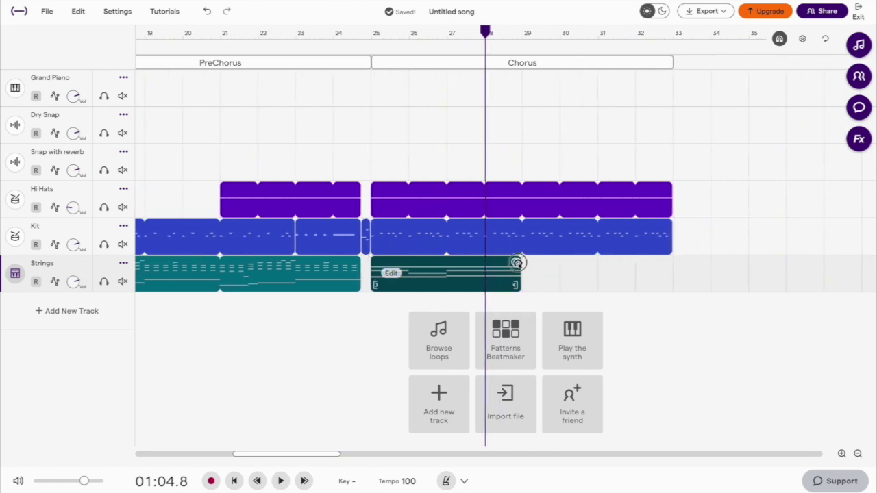
left_click_drag(517, 263, 658, 262)
Play the Chorus from bar 25 to review the sustained strings with the drums
left_click(374, 32)
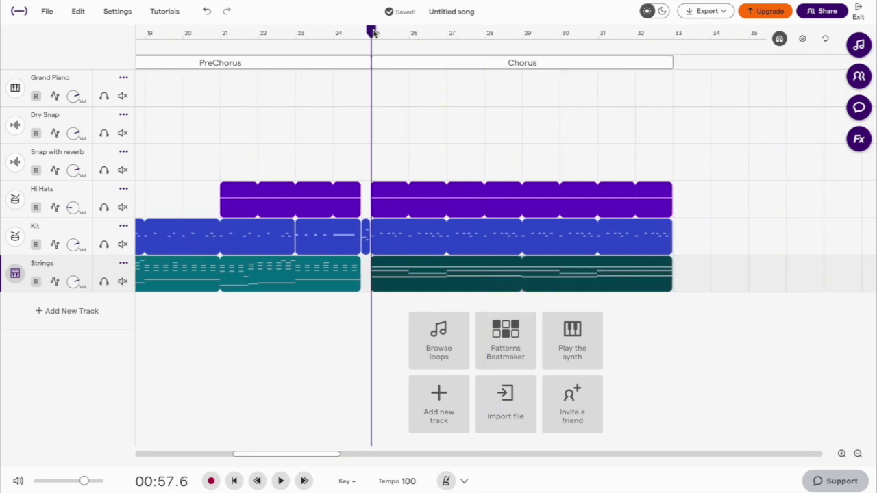
key("space")
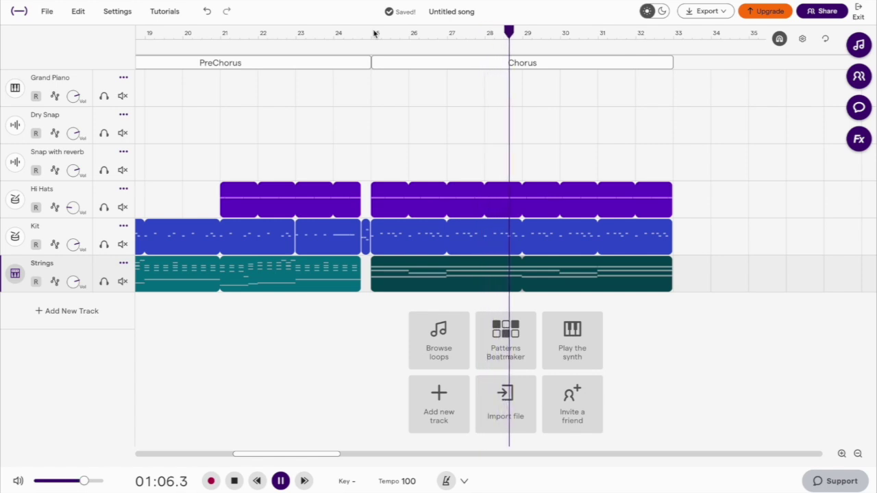
key("space")
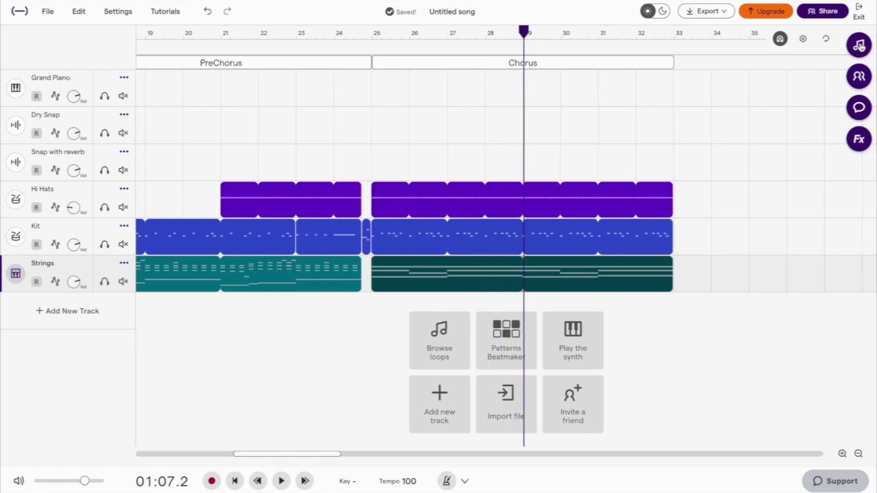
Search the loops and one-shots library for "SFX life"
left_click(859, 45)
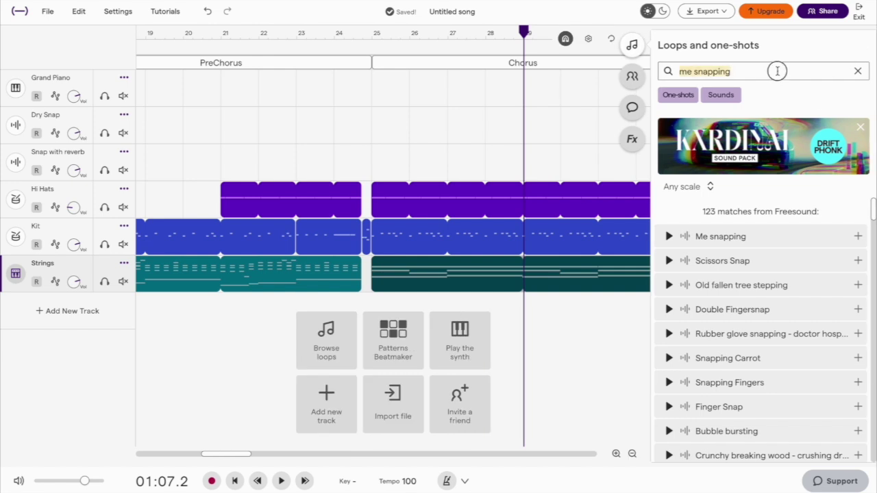
type("F")
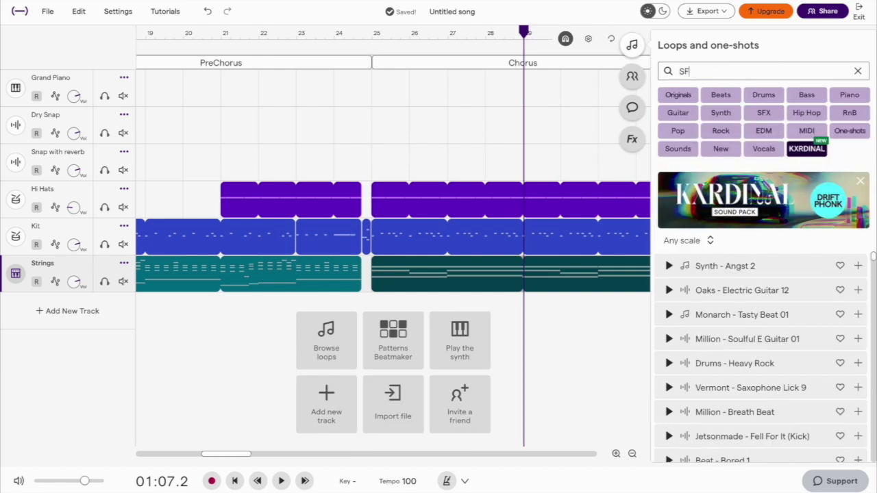
type("X life")
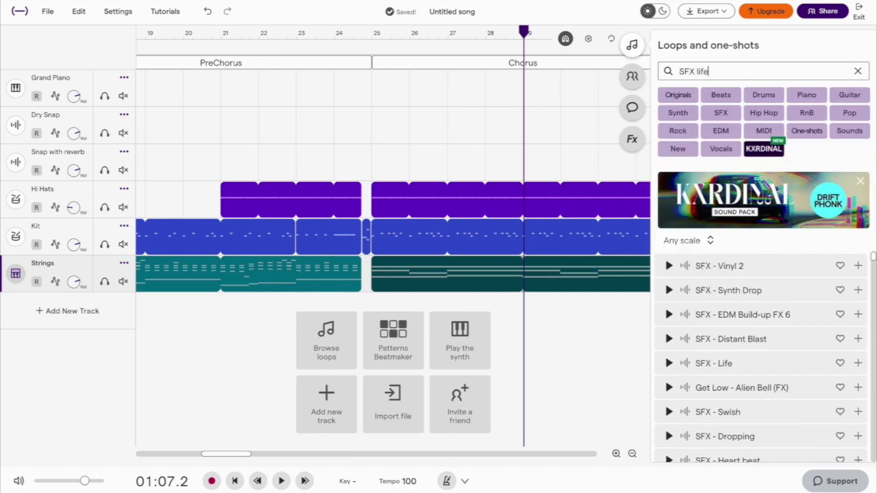
Place SFX - Life on a new track, shortened to bars 15 and 16, and rename the track as Riser
left_click_drag(761, 236, 232, 323)
left_click_drag(532, 321, 298, 323)
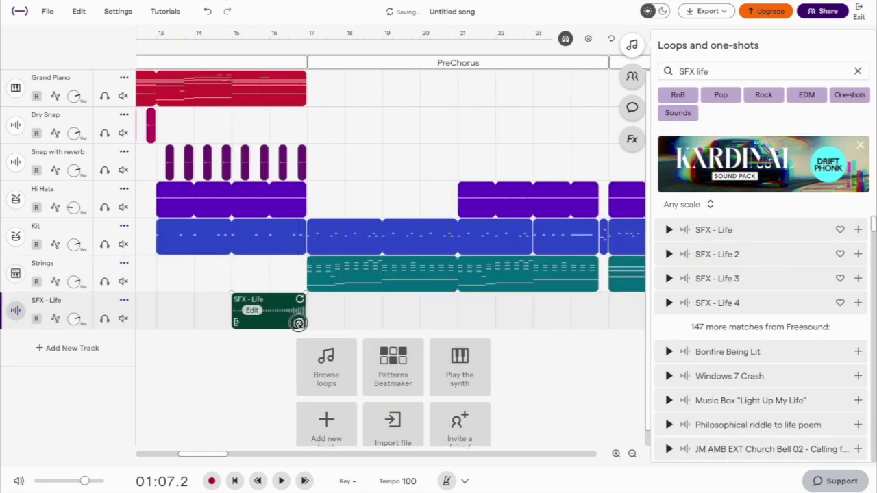
double_click(54, 302)
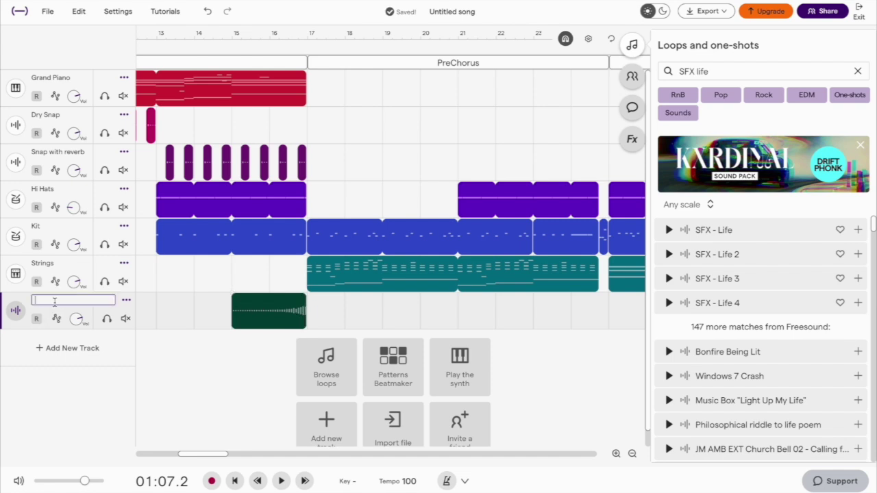
key("Return")
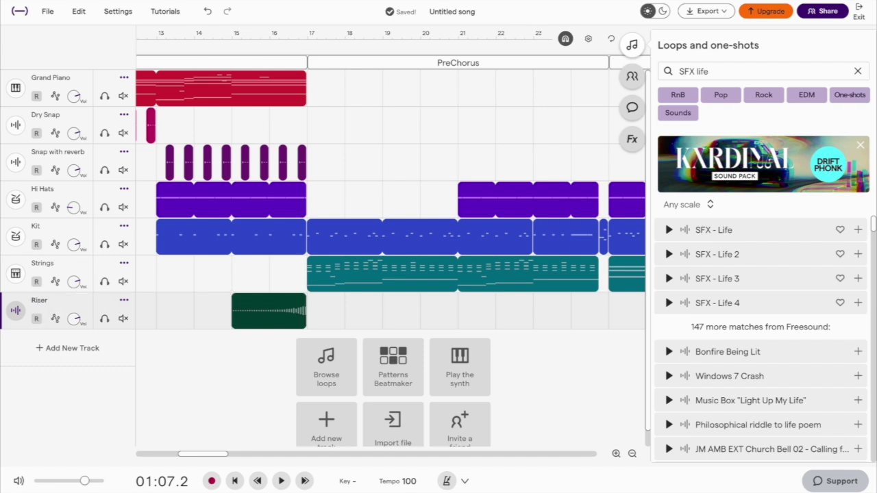
Copy the Riser clip to bar 17, directly after the original, and reverse the copy
right_click(269, 310)
left_click(357, 236)
left_click(307, 35)
right_click(316, 306)
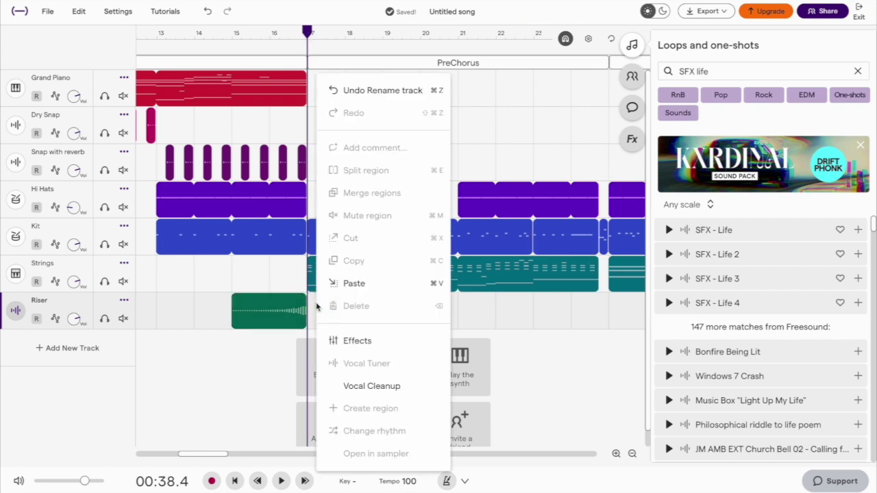
left_click(327, 284)
left_click(327, 311)
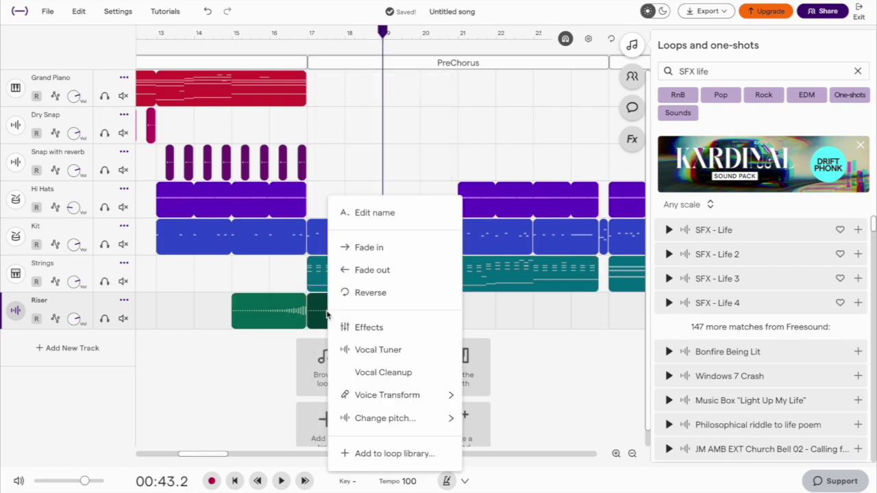
left_click(372, 292)
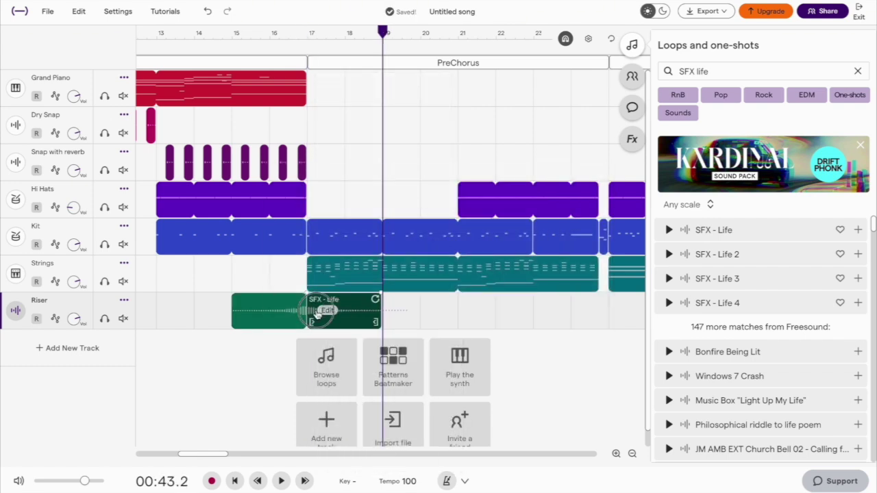
Copy both Riser clips to the transition into the Chorus, aligned so they meet at beat 4 of bar 24
right_click(286, 313)
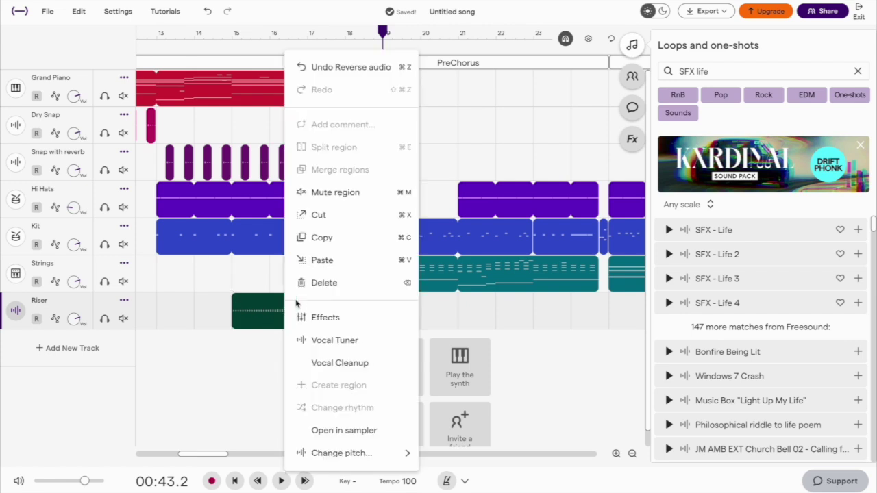
left_click(359, 237)
scroll(466, 243, "right", 5)
left_click(407, 38)
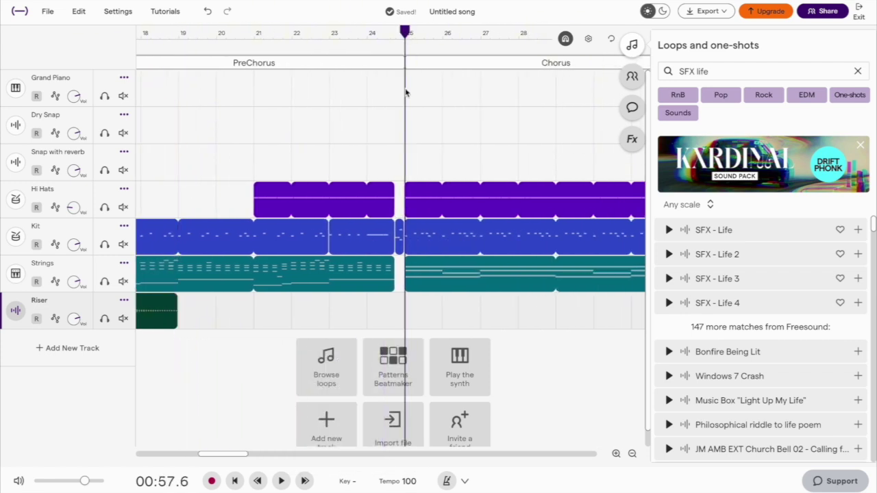
right_click(402, 319)
left_click(438, 282)
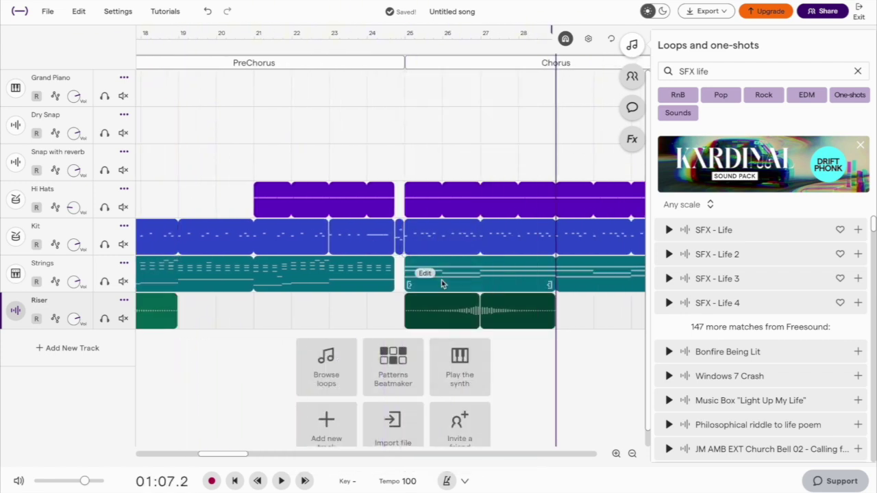
left_click_drag(444, 310, 377, 313)
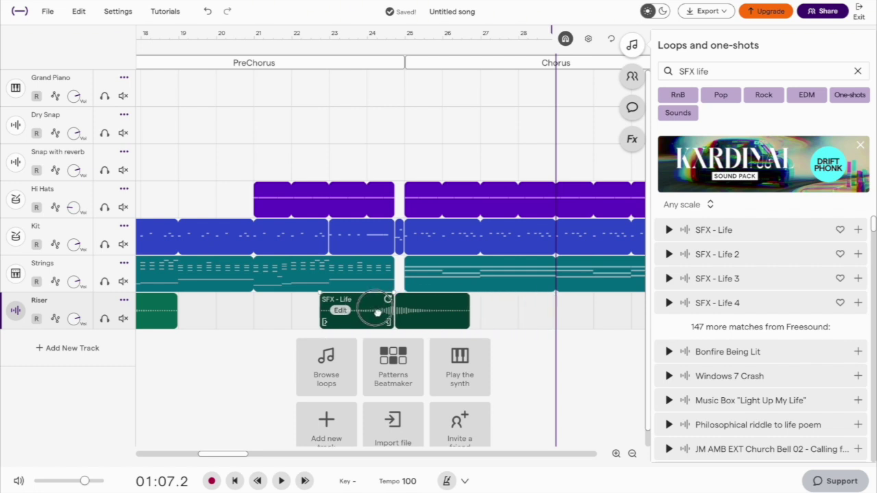
Align the second Riser clip of the transition with the Chorus start at bar 25 and play the transition
scroll(376, 312, "up", 3)
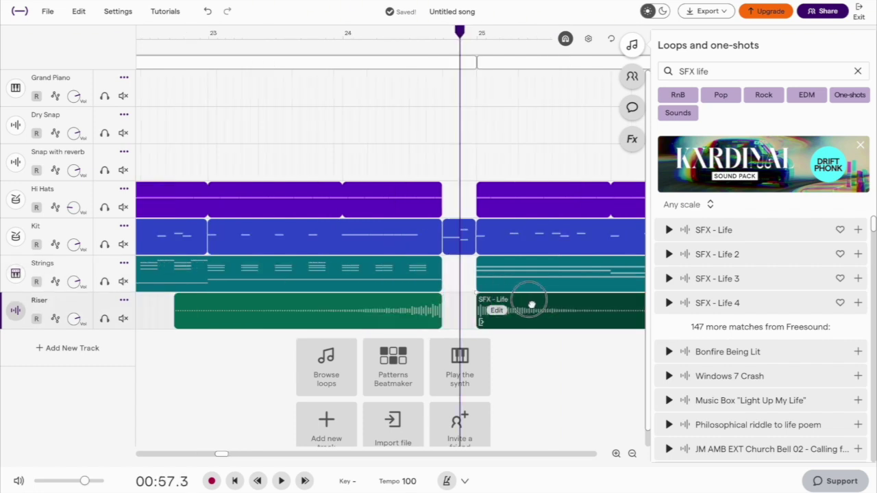
left_click(167, 33)
key("space")
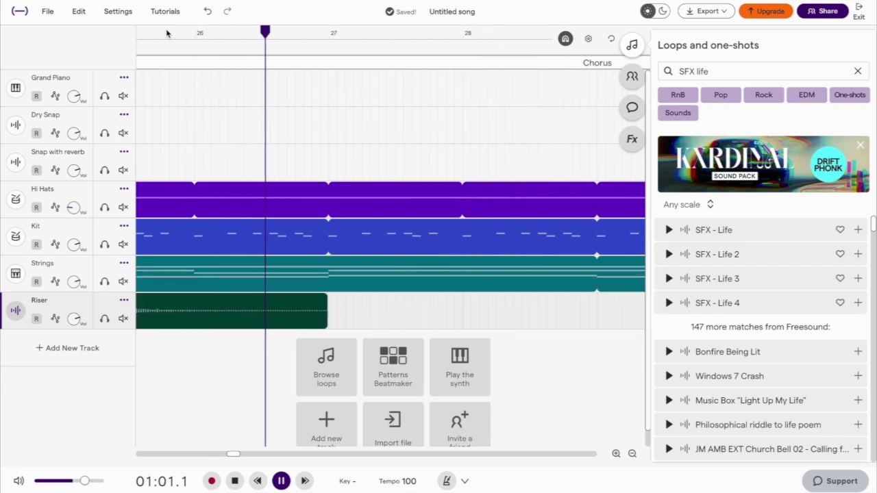
key("space")
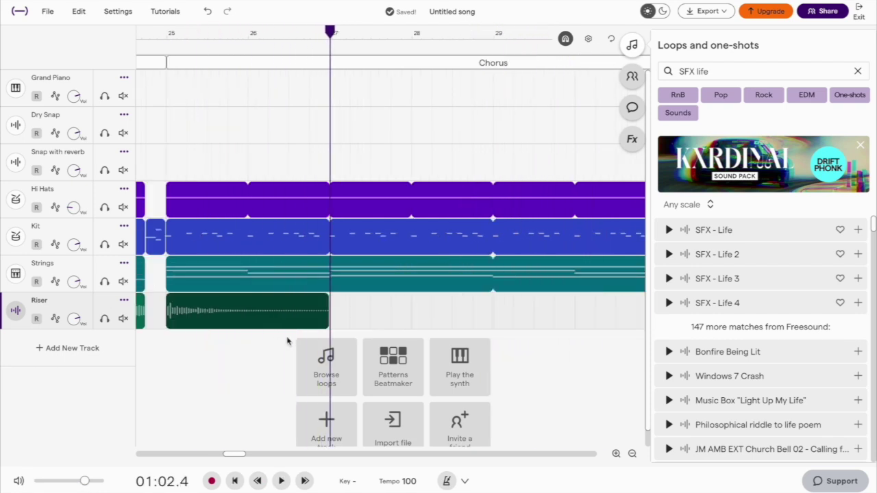
Add a new synth track below Riser and name it Lead
left_click(69, 350)
left_click(472, 294)
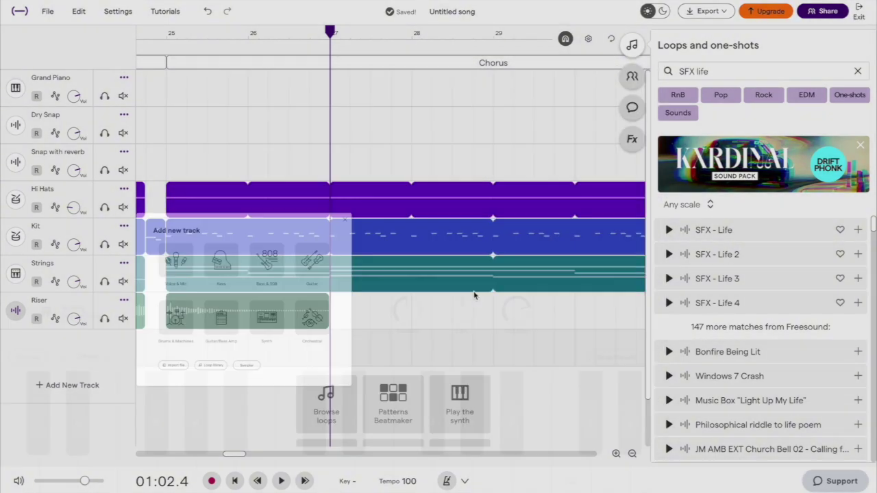
left_click(58, 153)
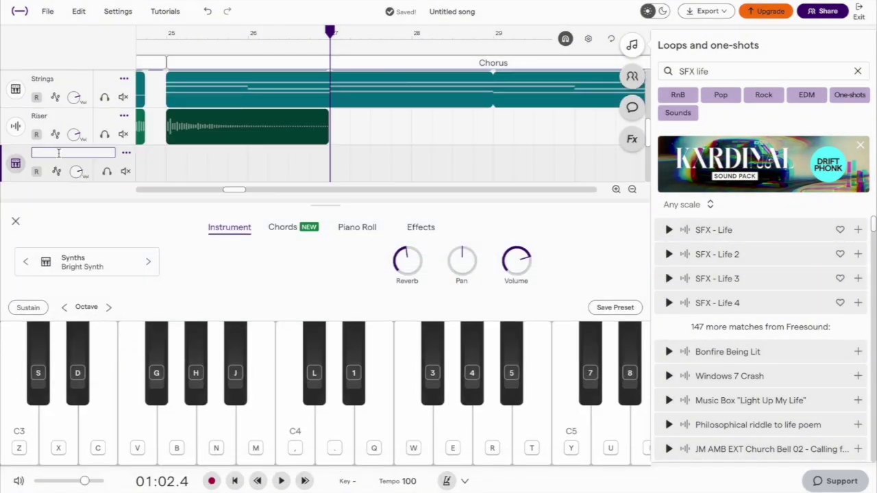
key("Return")
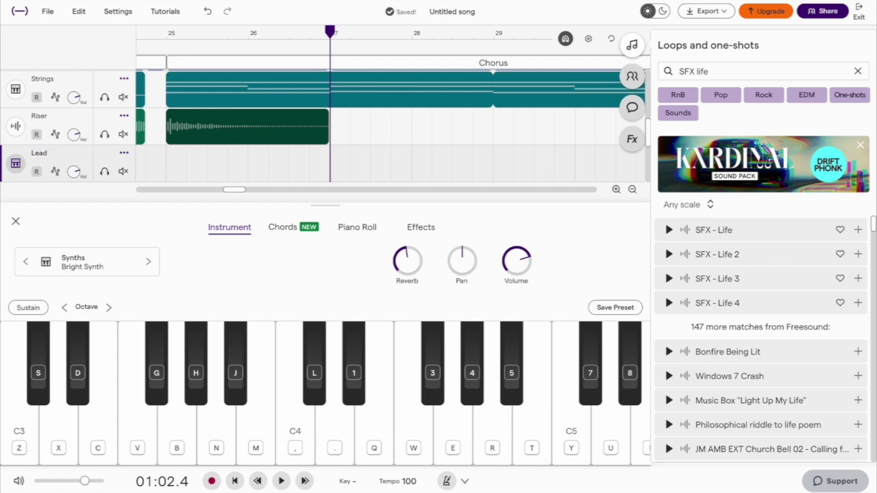
Give the Lead track the Legacy synth preset German Lead and raise its volume
left_click(88, 268)
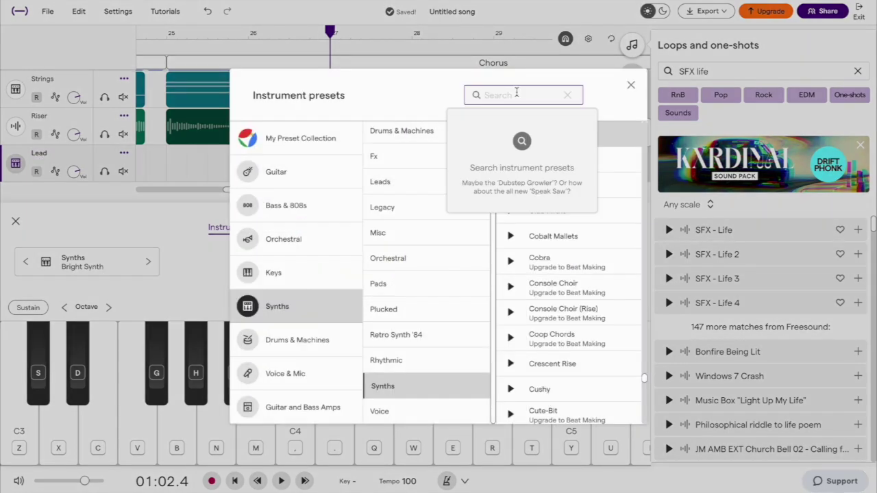
type("german")
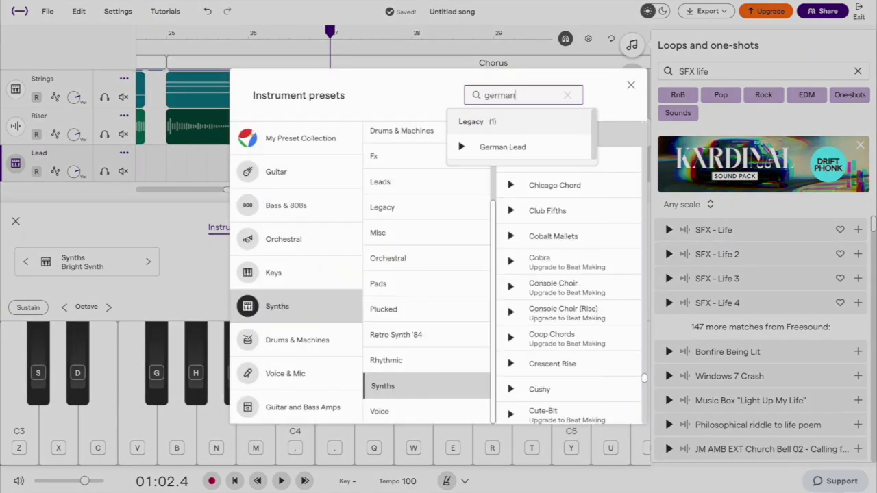
left_click(518, 146)
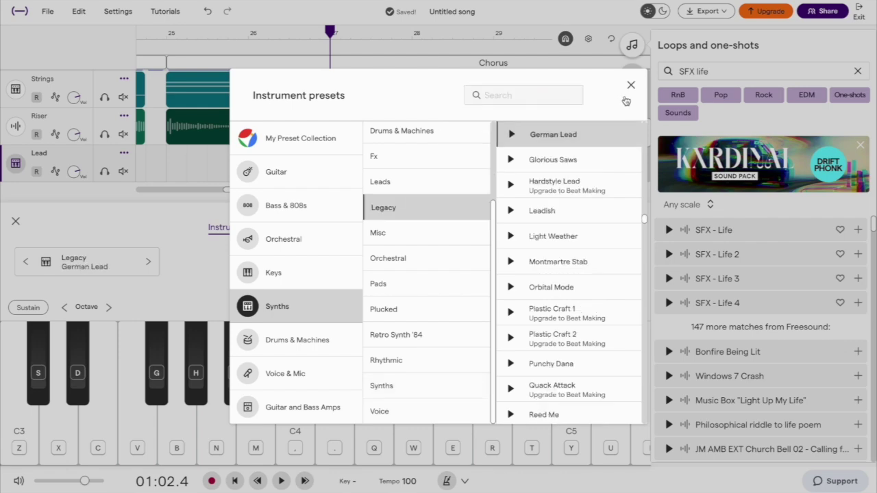
left_click(630, 86)
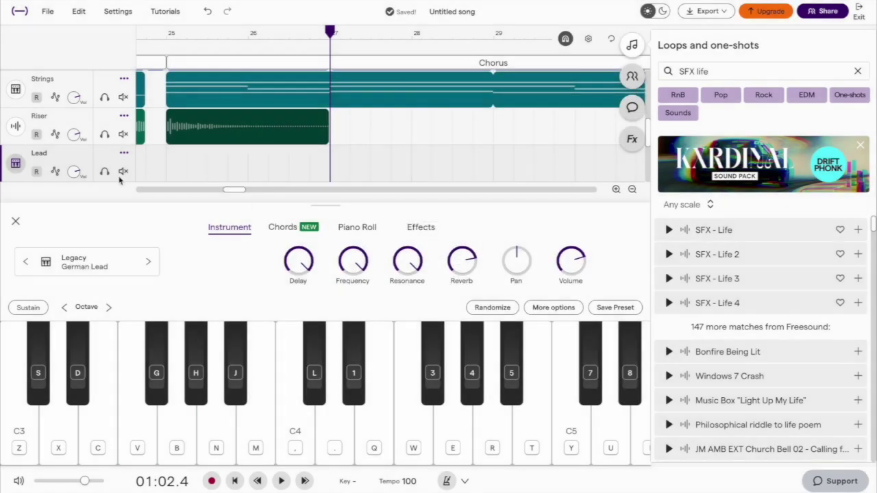
left_click_drag(75, 169, 62, 127)
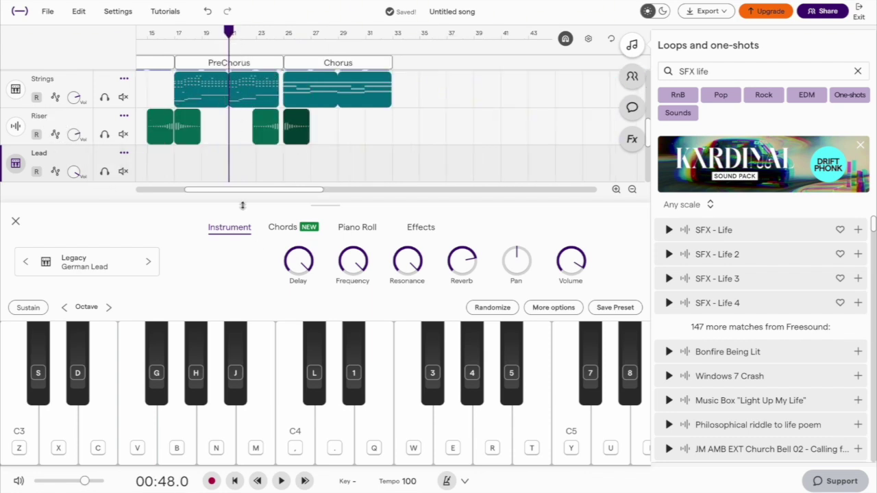
Start a Lead melody at bar 21 of the PreChorus with evenly spaced short notes F3, F3, F3, G3 and A3
left_click(352, 228)
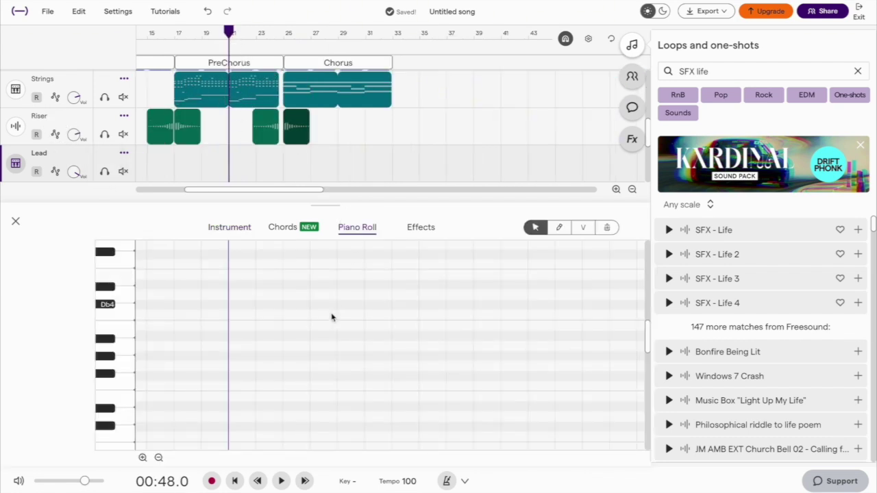
double_click(229, 385)
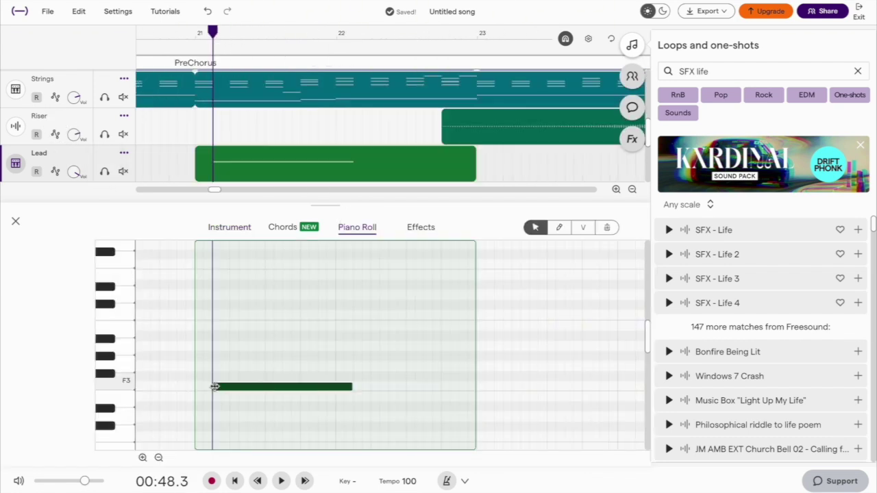
left_click_drag(340, 388, 228, 387)
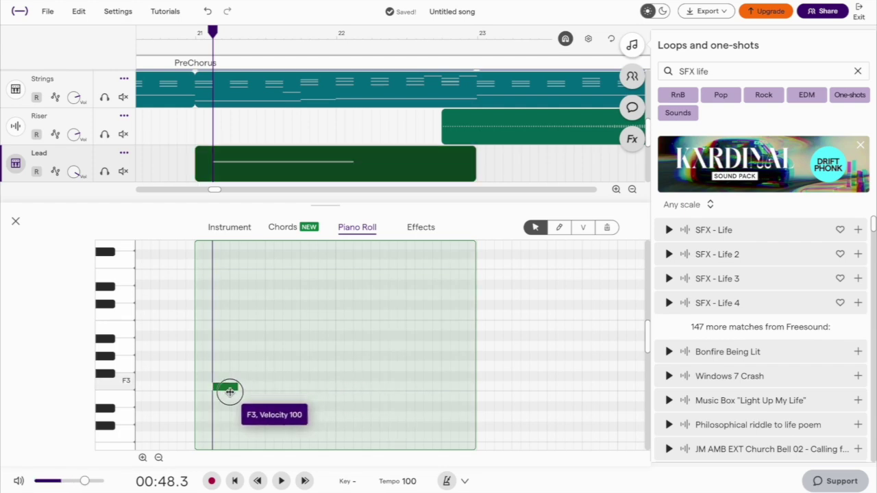
double_click(247, 387)
double_click(272, 388)
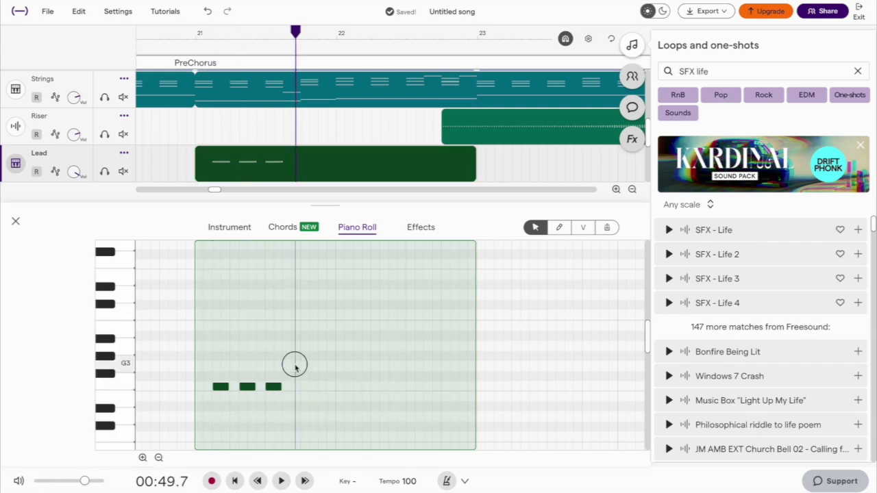
double_click(295, 366)
double_click(321, 347)
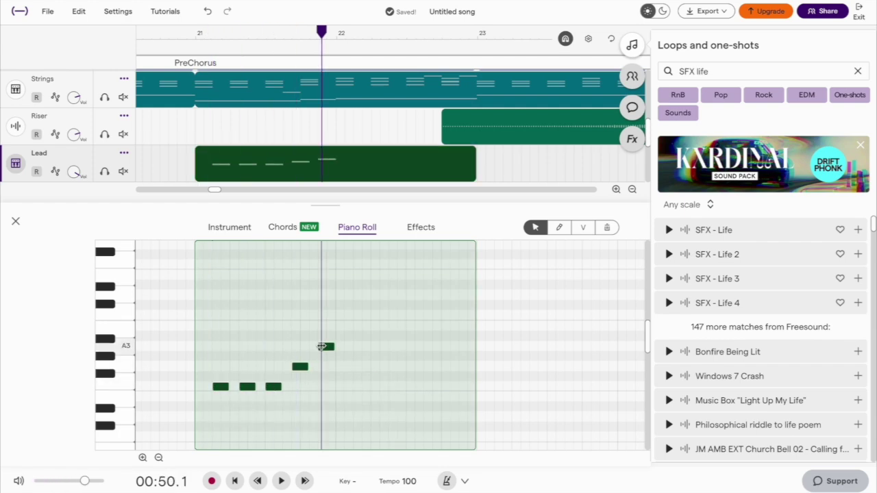
Continue the Lead melody through bar 22 with short notes F3, F3, F3, C4 and A3
double_click(357, 387)
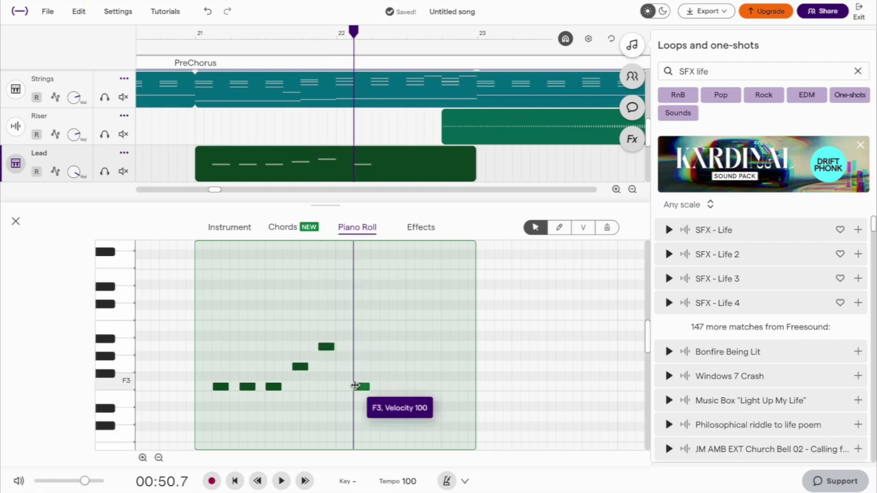
left_click(381, 388)
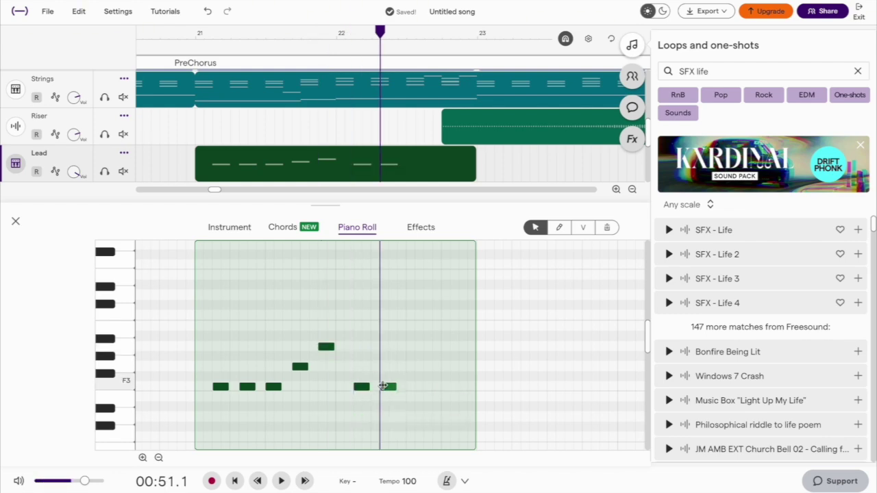
double_click(412, 386)
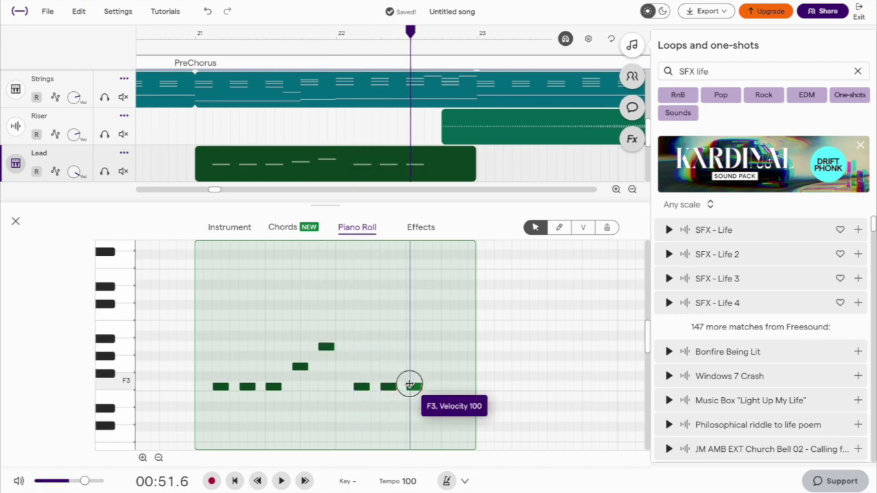
double_click(441, 314)
double_click(466, 346)
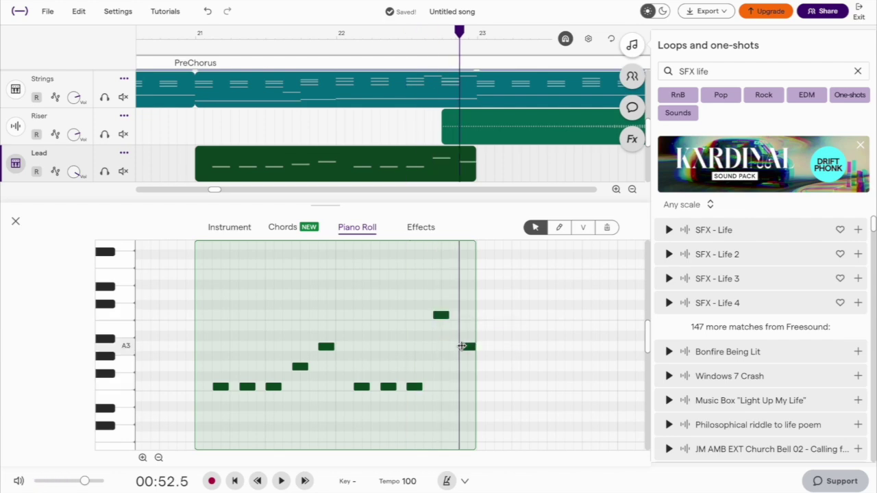
Continue the Lead melody through bar 23 with short notes F3, F3, F3, G3 and A3
double_click(497, 387)
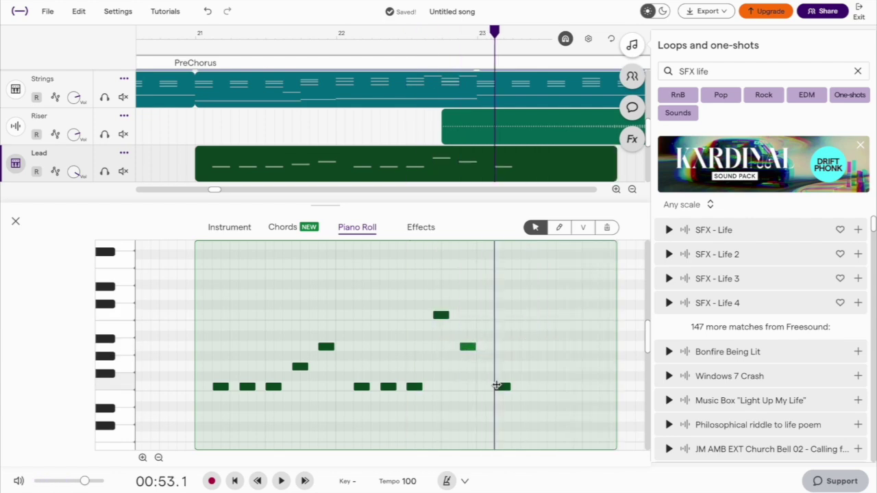
double_click(523, 387)
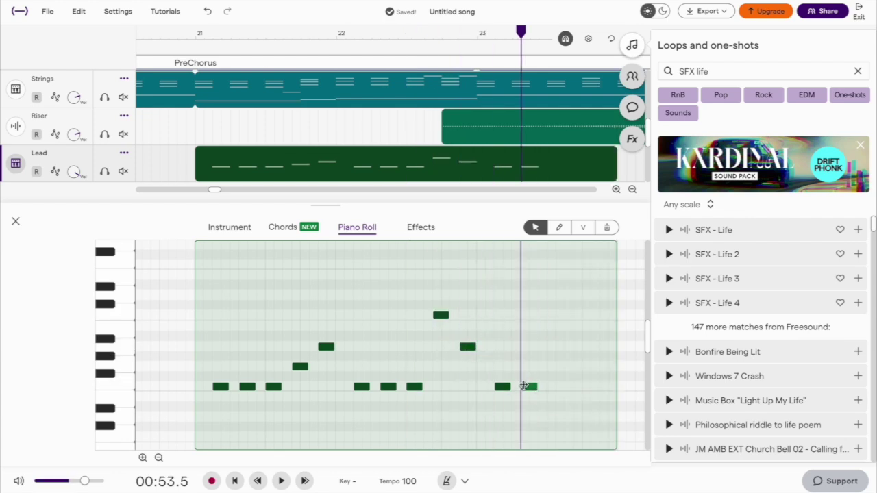
left_click(552, 388)
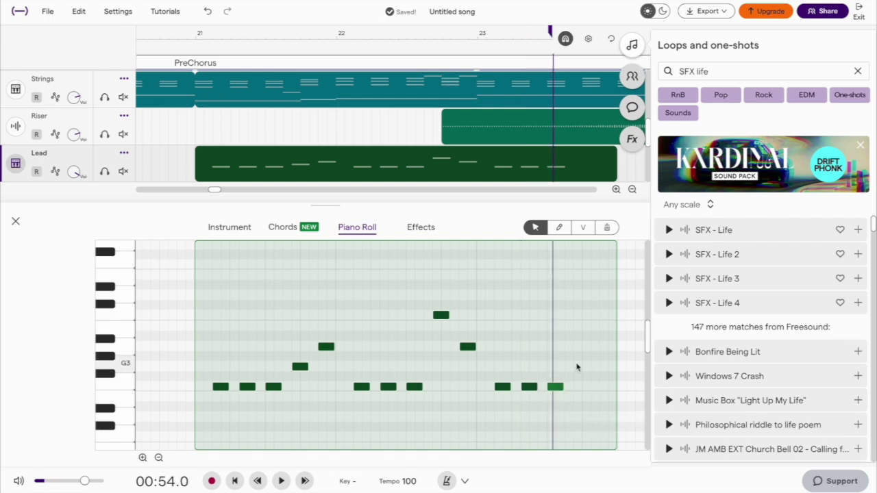
double_click(577, 367)
double_click(368, 347)
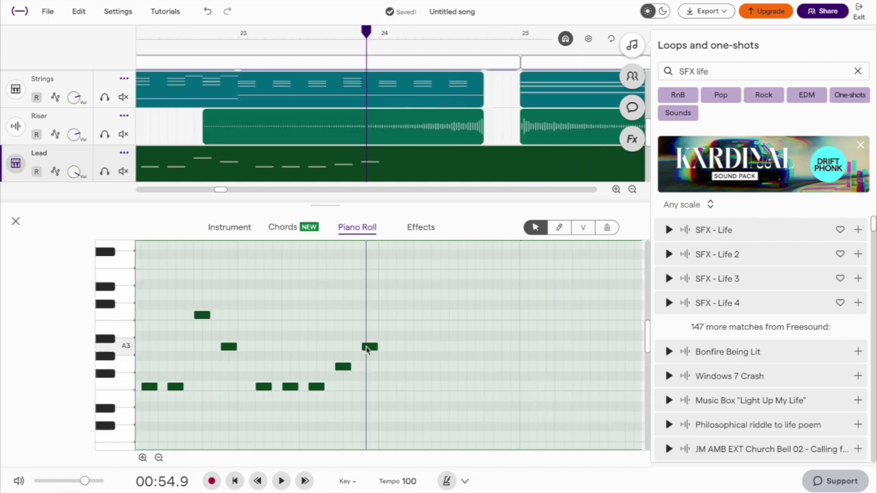
Complete the Lead melody in bar 24 with short notes F3, F3, F3, E3 and C3
double_click(402, 387)
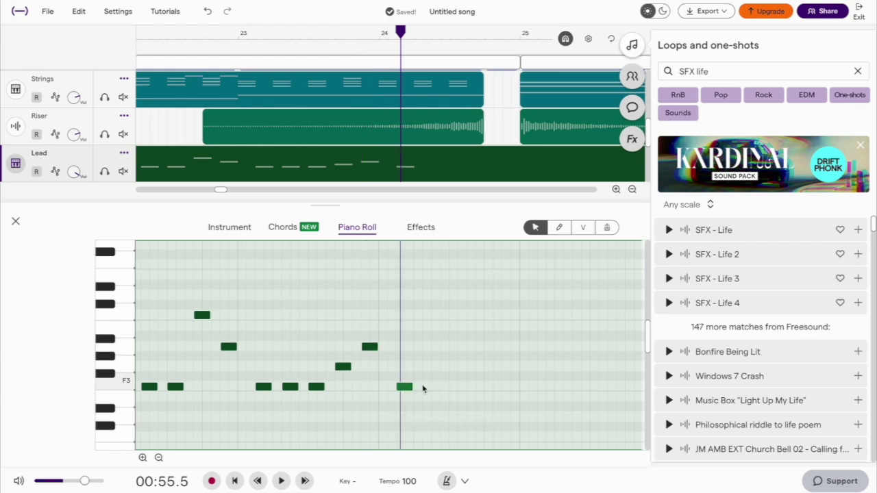
double_click(431, 387)
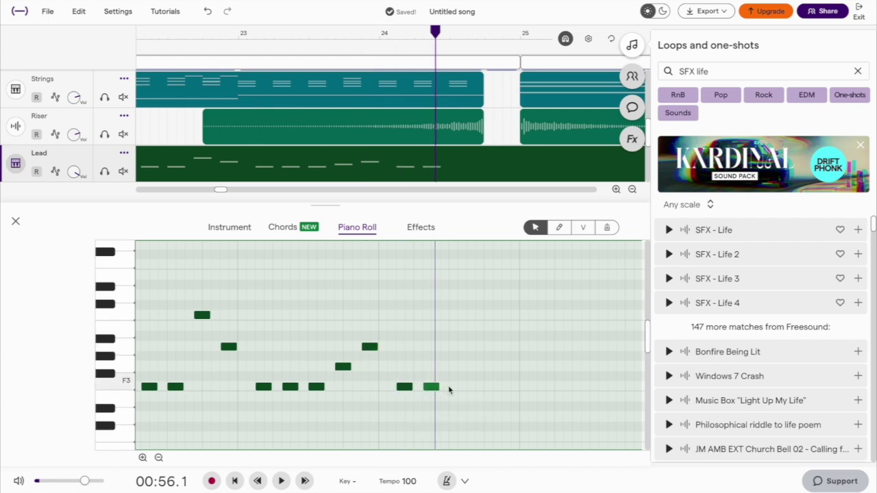
double_click(453, 387)
double_click(479, 396)
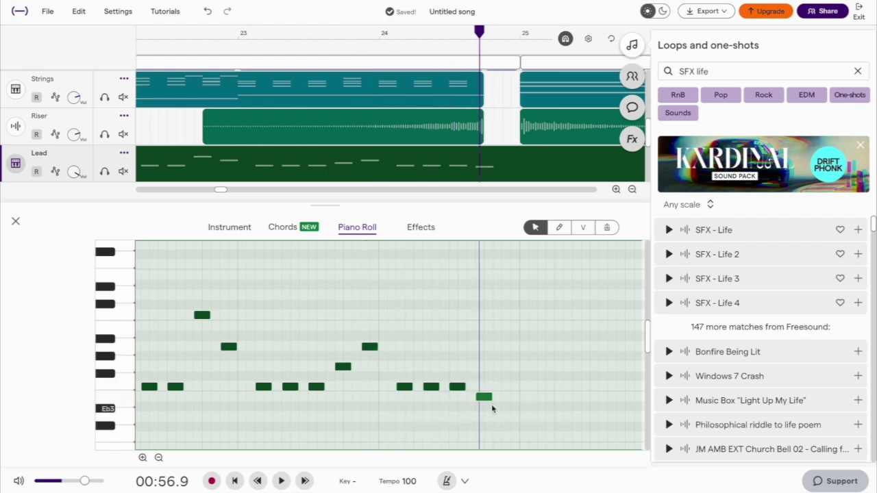
double_click(507, 437)
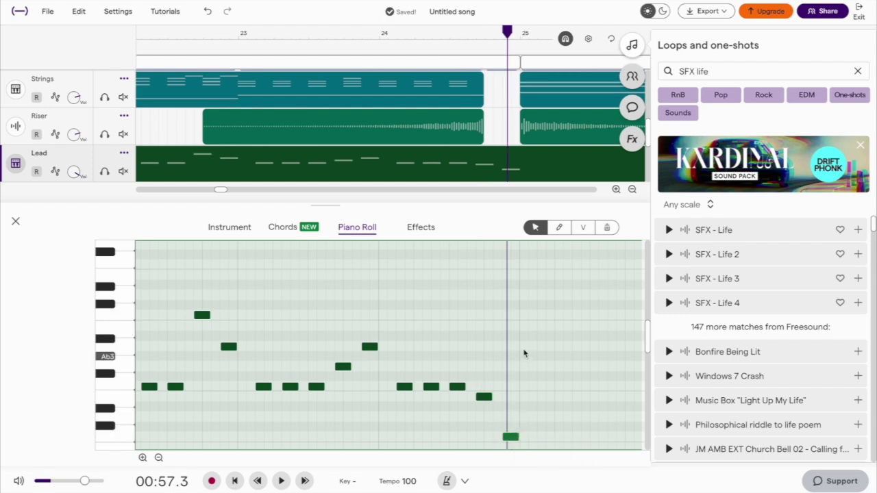
Split off and delete the empty Lead part after bar 25, and loop the remaining region to the end of the Chorus
right_click(524, 354)
left_click(544, 145)
left_click(557, 162)
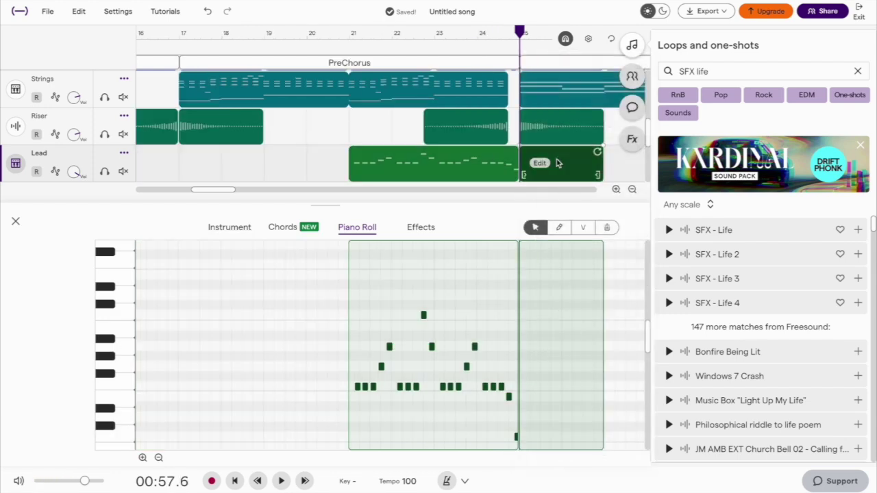
key("Delete")
left_click(15, 224)
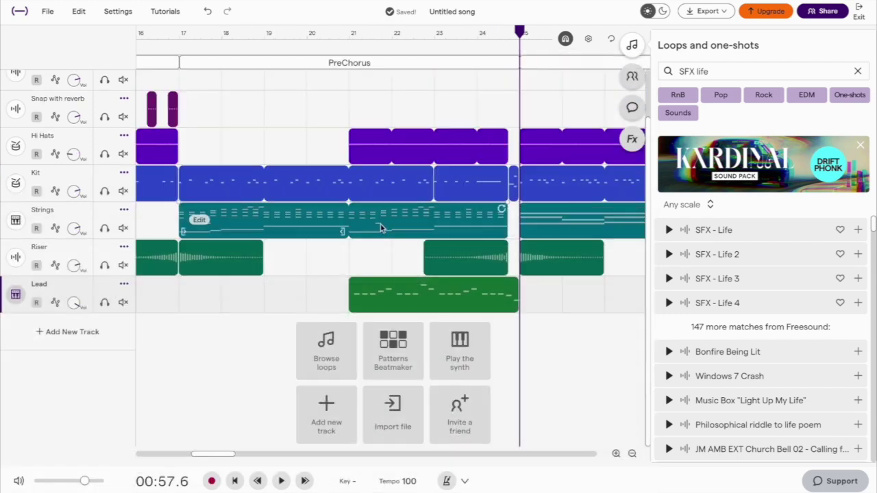
scroll(381, 228, "down", 3)
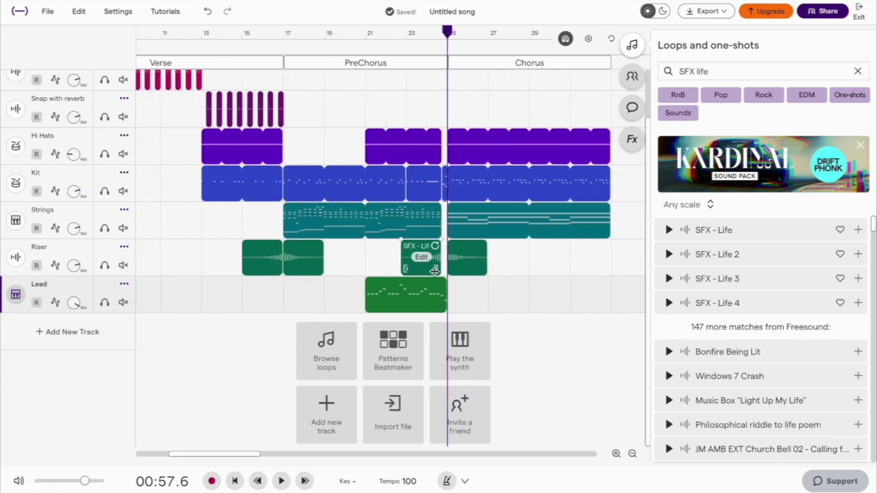
left_click_drag(441, 284, 610, 286)
Split the Lead region at beat 4 of bar 24, in line with the end of the Strings clip
scroll(436, 145, "up", 3)
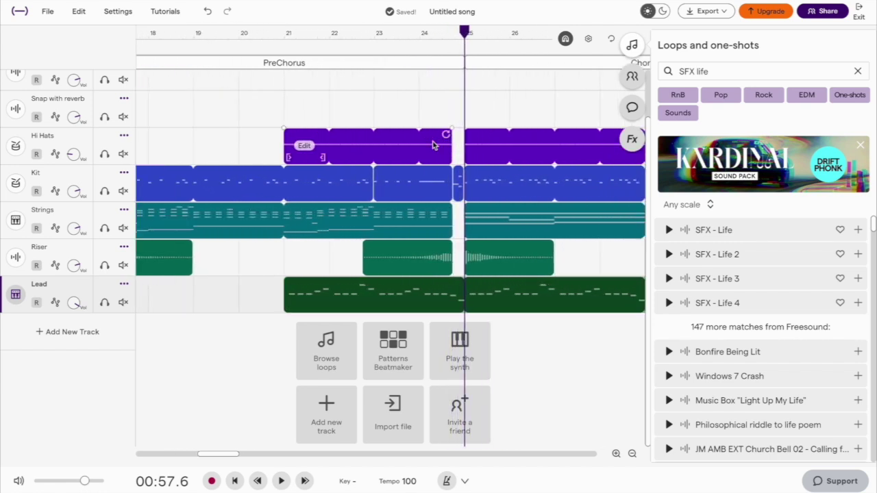
left_click_drag(464, 31, 453, 31)
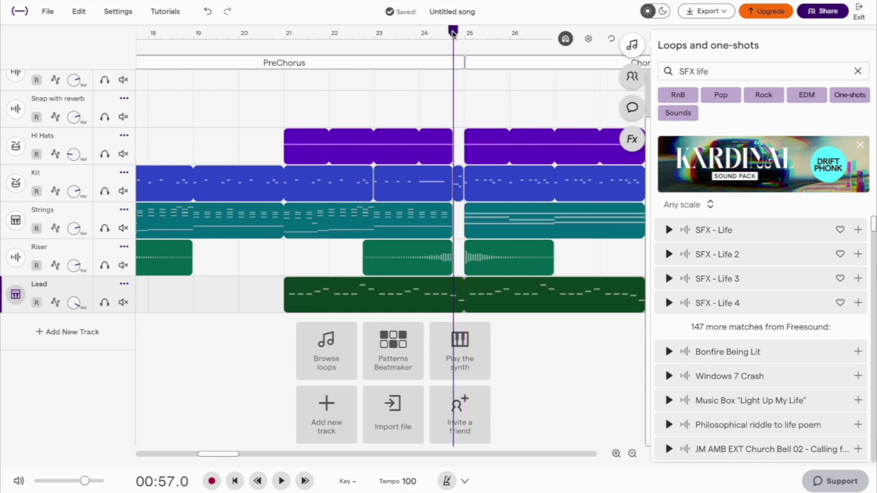
right_click(448, 289)
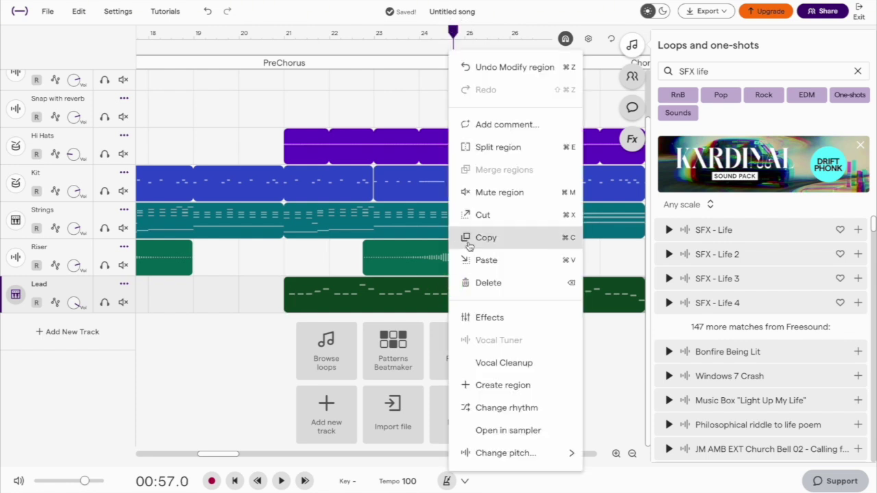
left_click(510, 146)
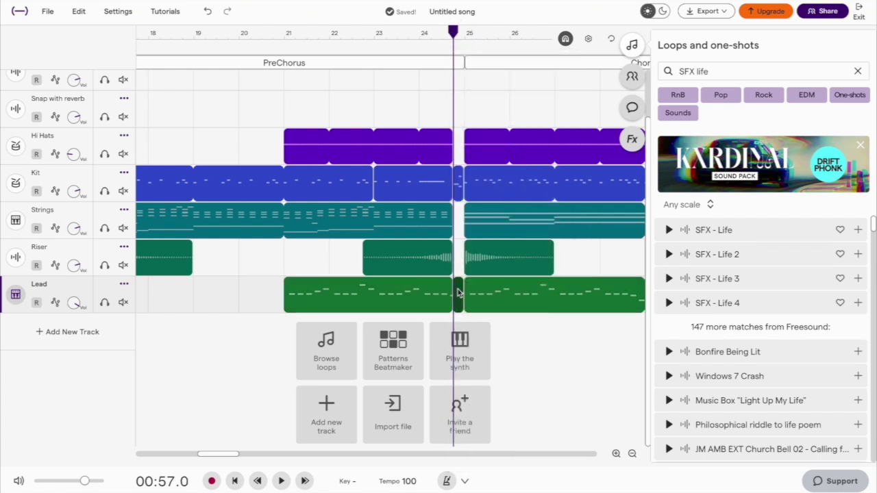
Delete the short Lead leftover just before the Chorus, and apply a fade-in across the full length of the PreChorus Lead region
right_click(307, 299)
left_click(350, 293)
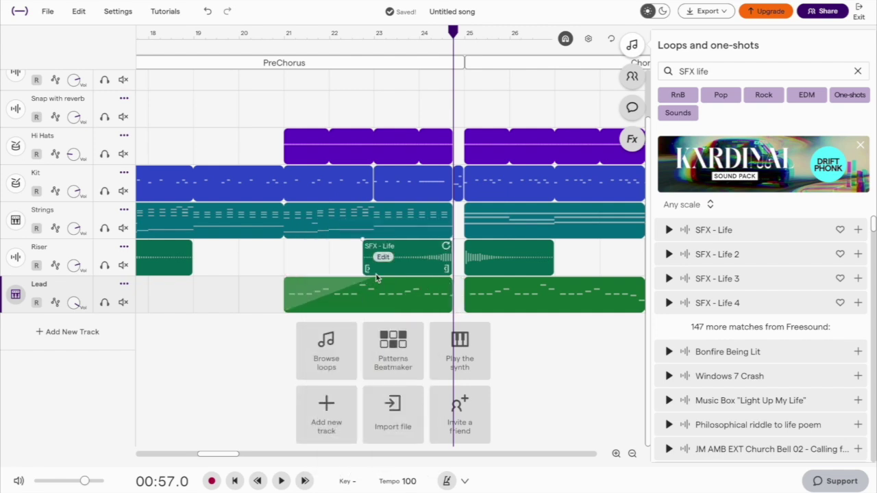
left_click_drag(372, 276, 446, 280)
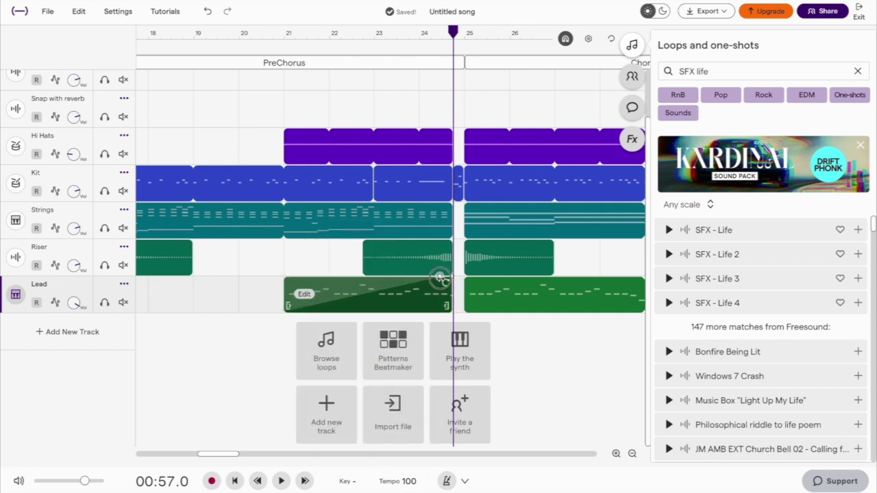
Play the song from bar 21 into the Chorus to check the faded-in Lead
left_click(285, 34)
key("space")
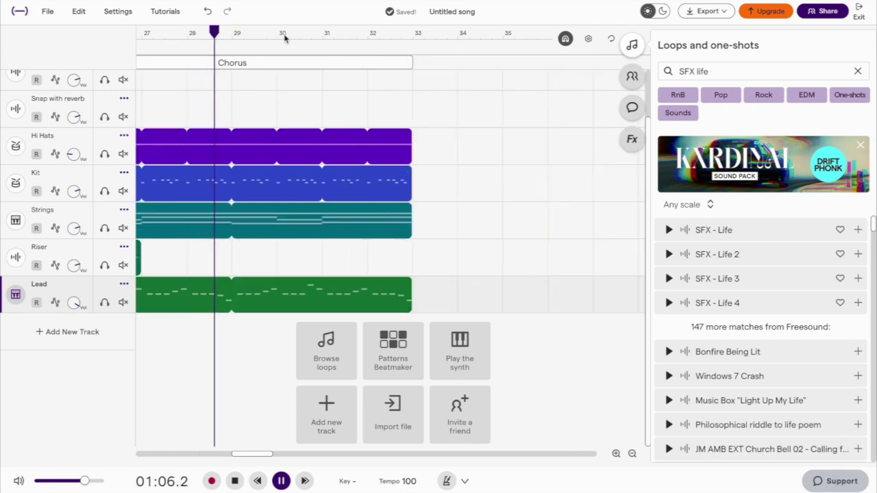
key("space")
Add a new Bass & 808 track and rename it Bass
scroll(352, 260, "down", 3)
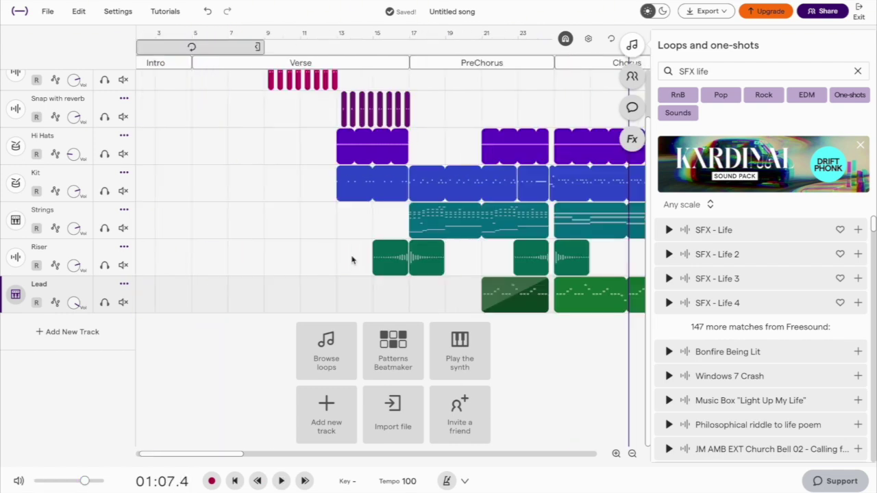
left_click(69, 332)
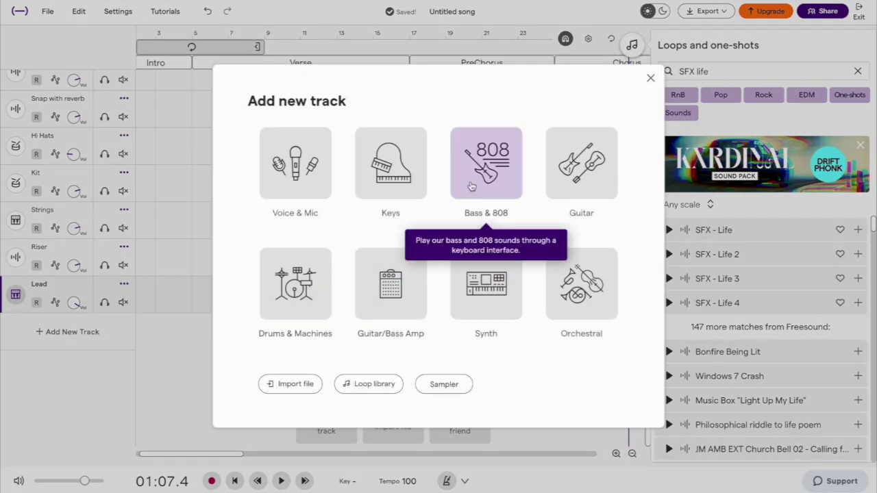
left_click(485, 164)
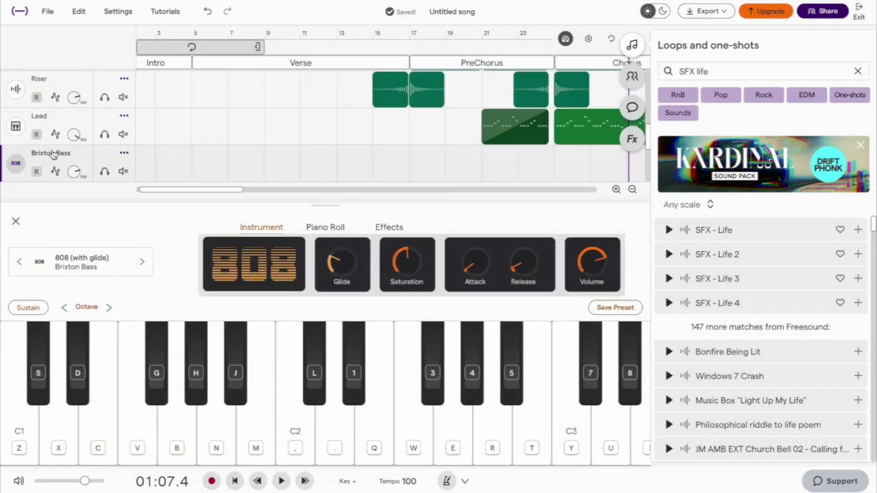
double_click(52, 154)
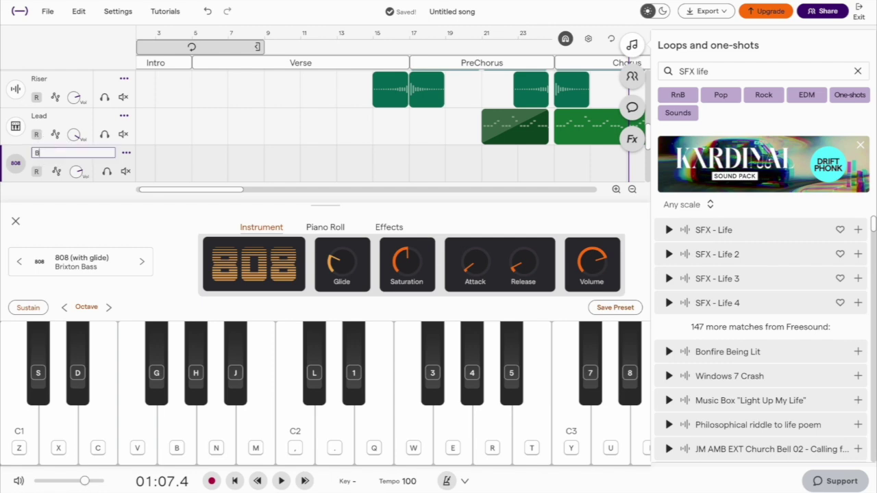
key("Return")
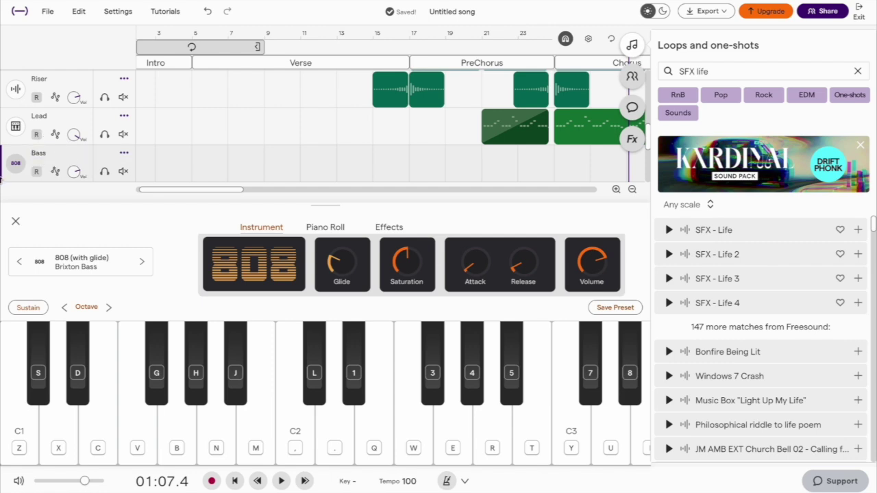
Search the instrument presets for "electro" and apply Electro Bass to the Bass track
left_click(85, 263)
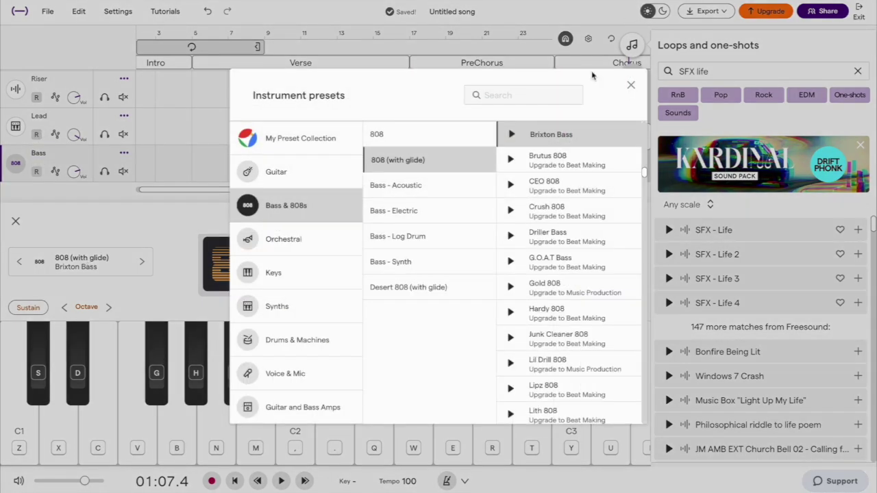
left_click(527, 96)
type("electro")
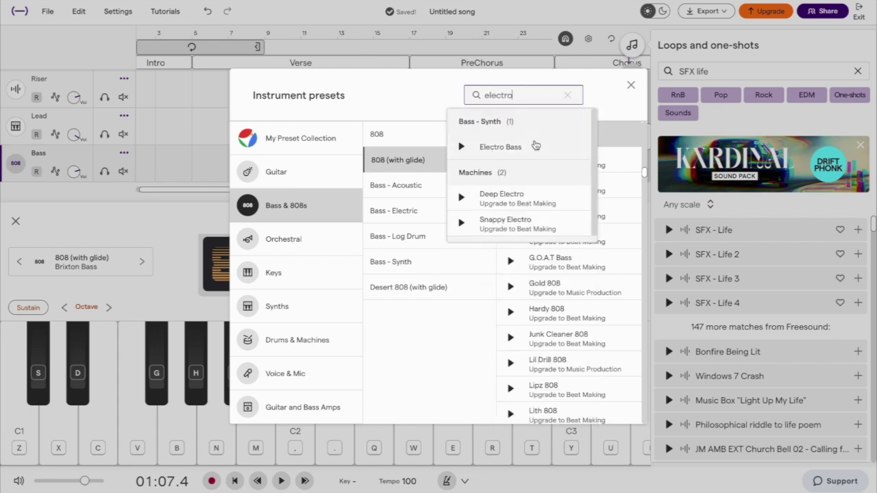
left_click(533, 146)
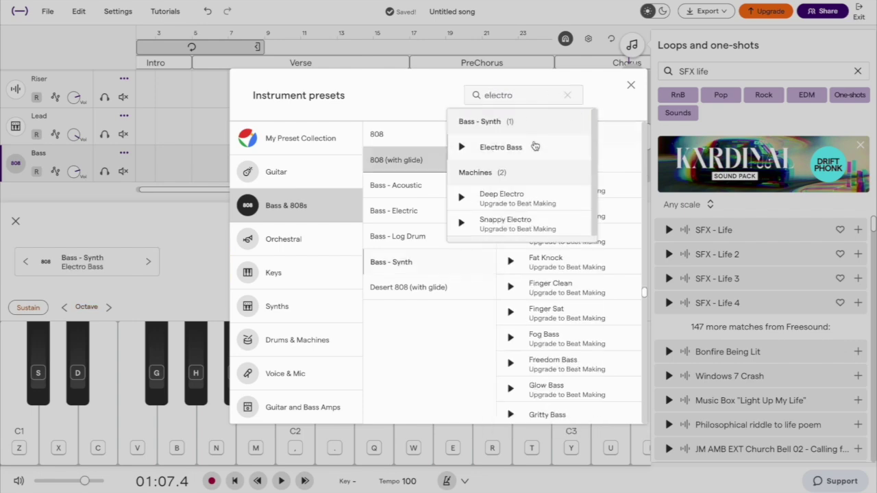
left_click(630, 86)
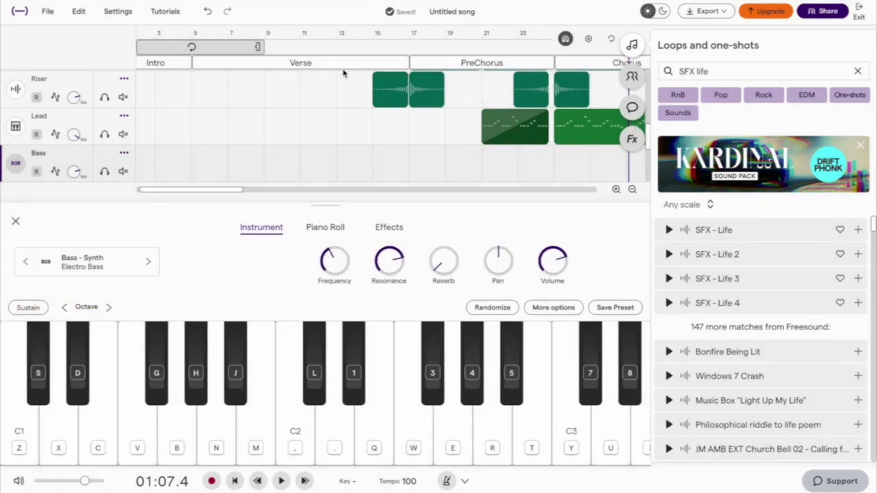
Start the bass line in bar 13 of the piano roll with a three-beat D0 followed by a one-beat E0
left_click(337, 39)
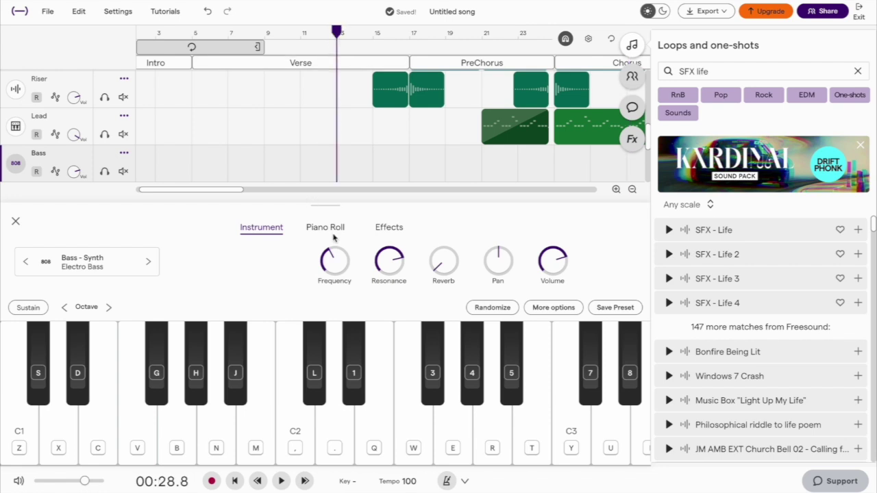
left_click(334, 229)
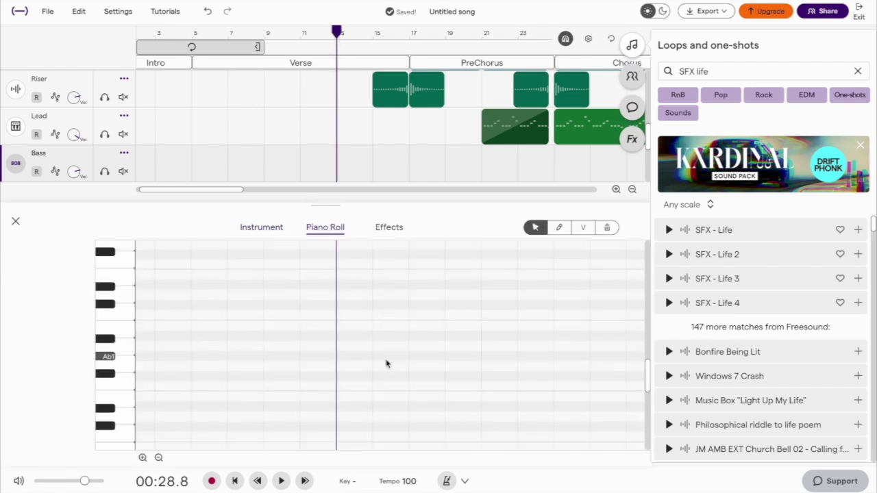
left_click(470, 404)
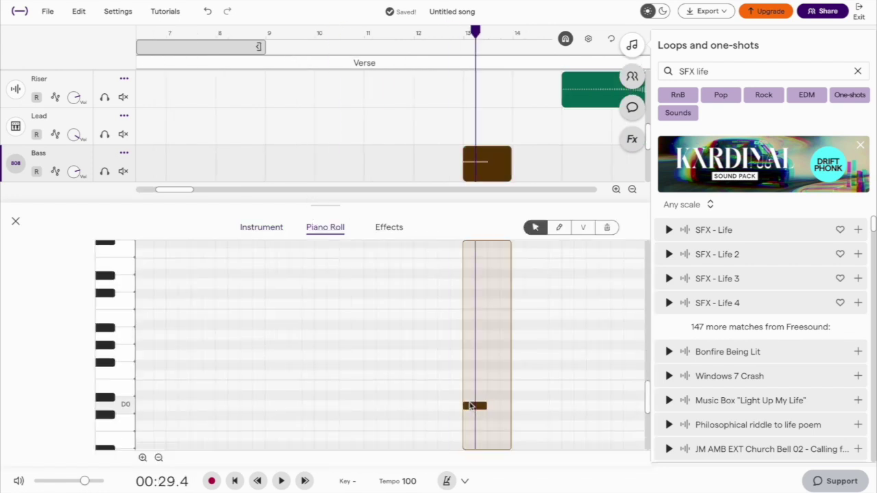
left_click_drag(483, 405, 498, 405)
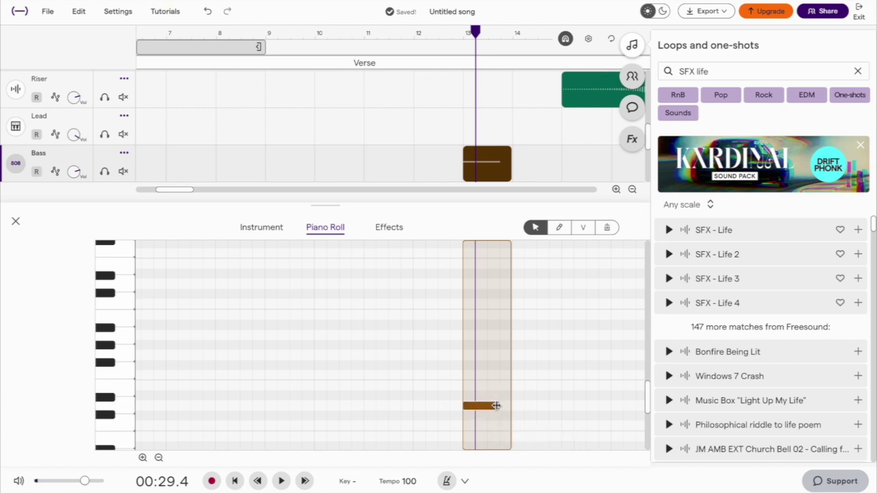
left_click(505, 385)
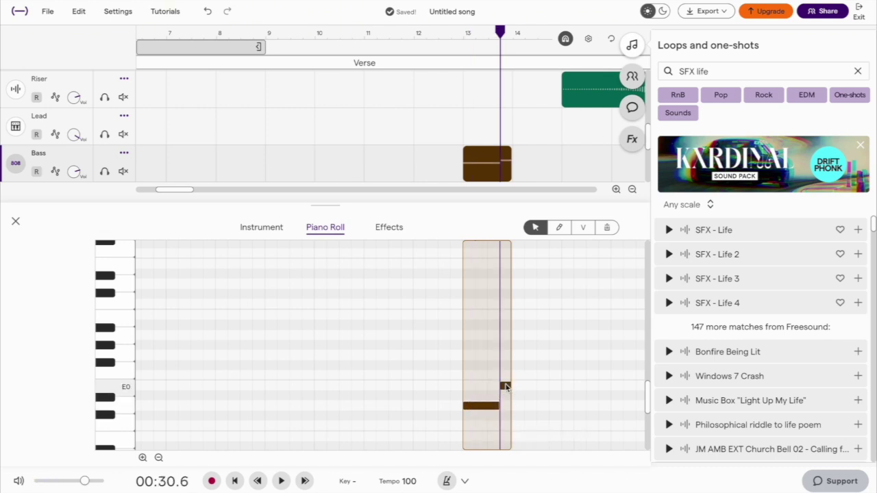
Continue the bass line with a three-beat F0 and one-beat A0 in bar 14, and a Bb0 held through bars 15 and 16
left_click_drag(513, 375, 548, 375)
left_click(553, 336)
left_click_drag(562, 327, 363, 326)
Split the Bass region at bar 17, delete the part after it, and close the note editor
right_click(370, 154)
left_click(388, 148)
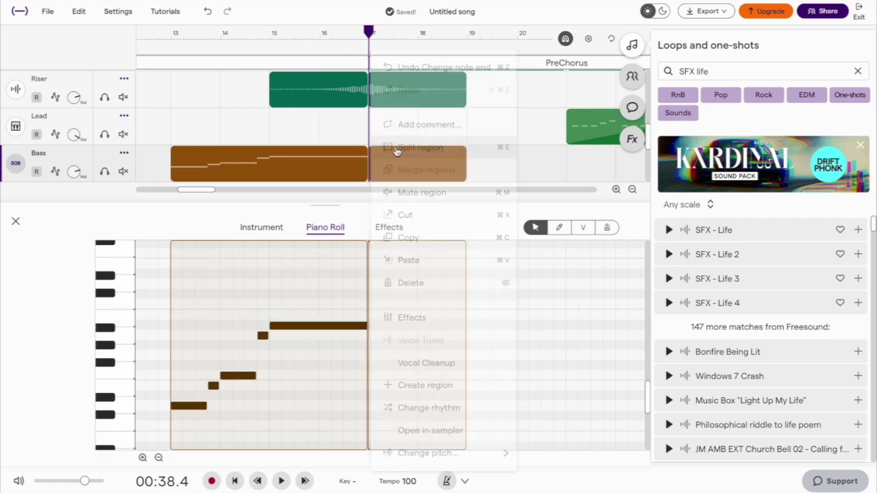
key("Delete")
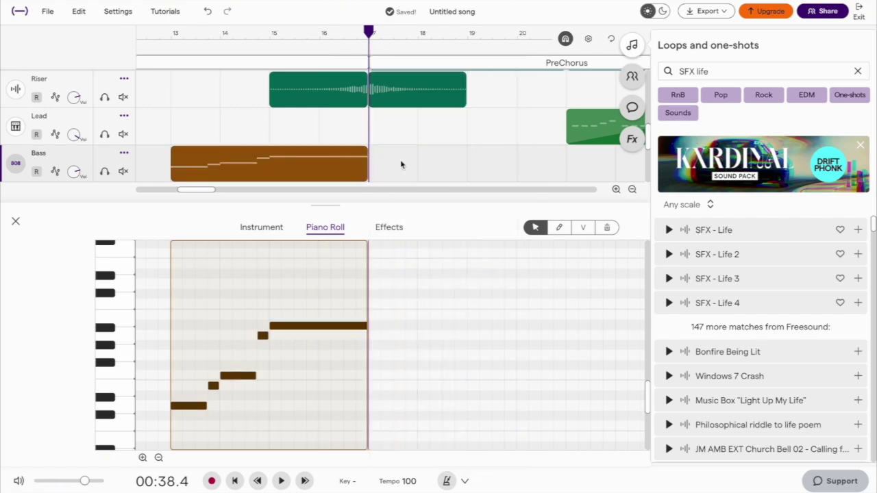
left_click(15, 222)
Play the end of the Verse from bar 13 to check the new bass line
scroll(196, 224, "down", 5)
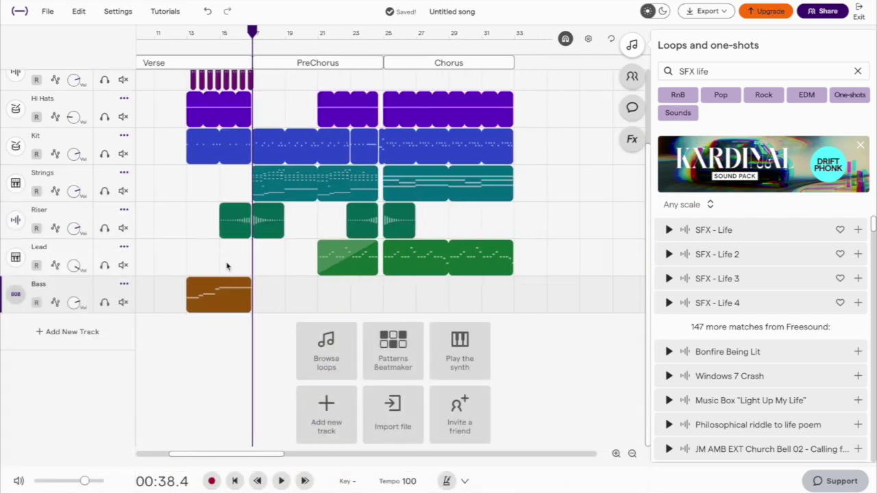
left_click(187, 32)
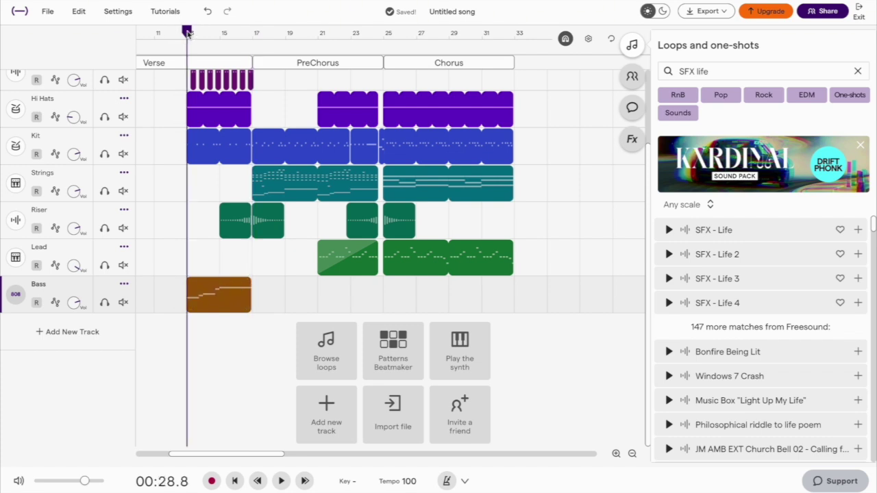
key("space")
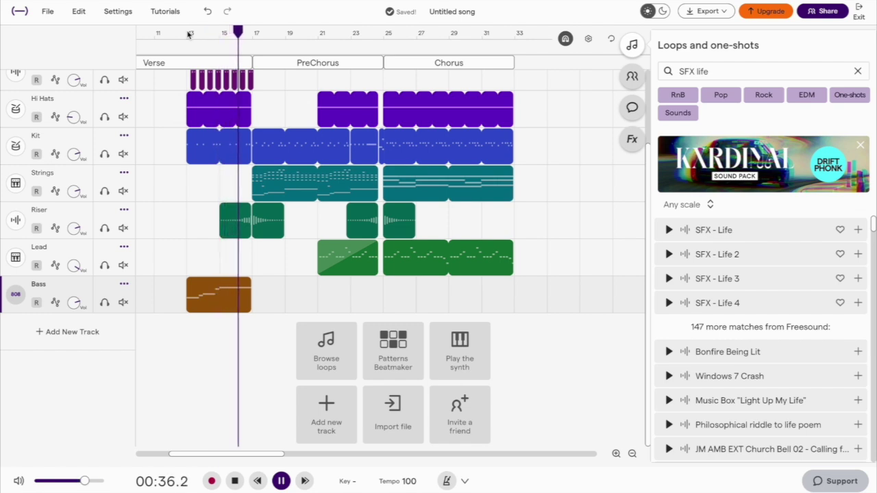
key("space")
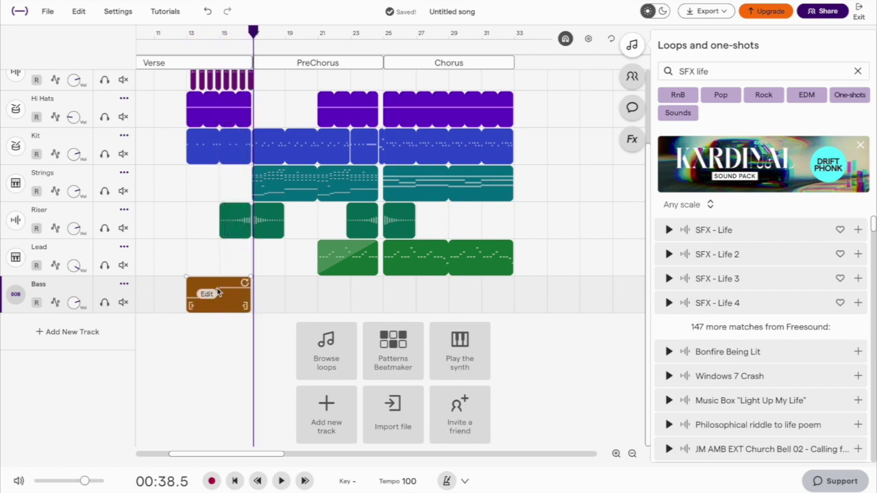
Copy the Verse Bass region and paste it at bar 21 on the same track
right_click(217, 292)
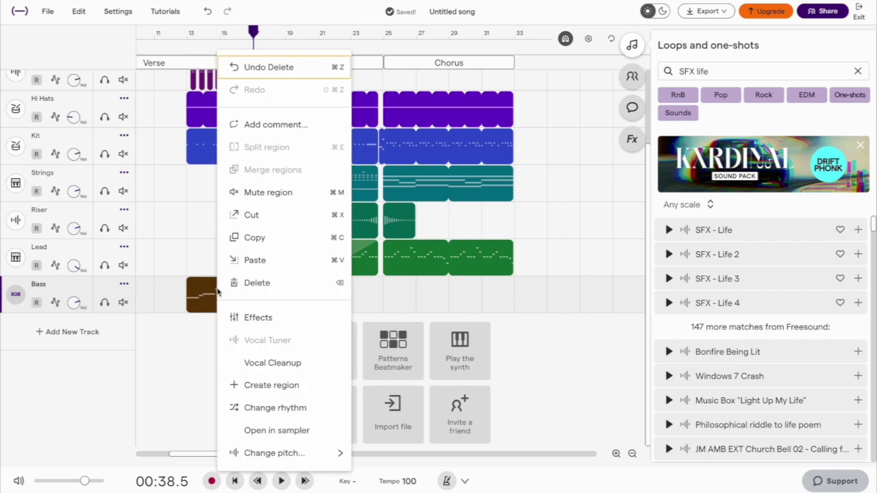
left_click(317, 38)
right_click(319, 296)
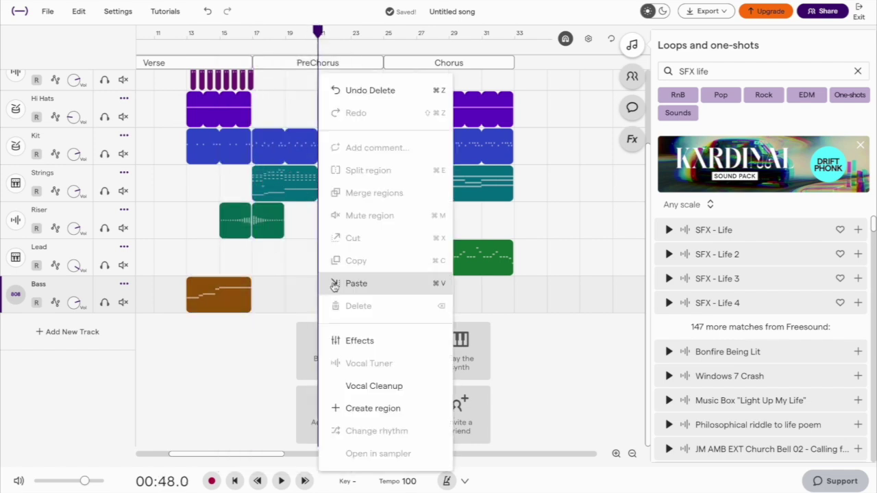
left_click(349, 281)
Split the pasted Bass region at beat 4 of bar 24, in line with the end of the Lead region
scroll(381, 44, "up", 3)
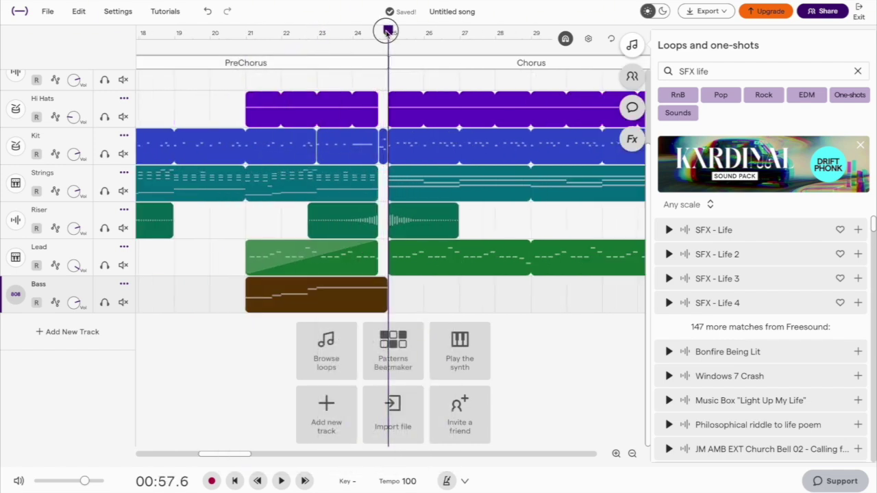
left_click_drag(387, 31, 380, 34)
right_click(374, 285)
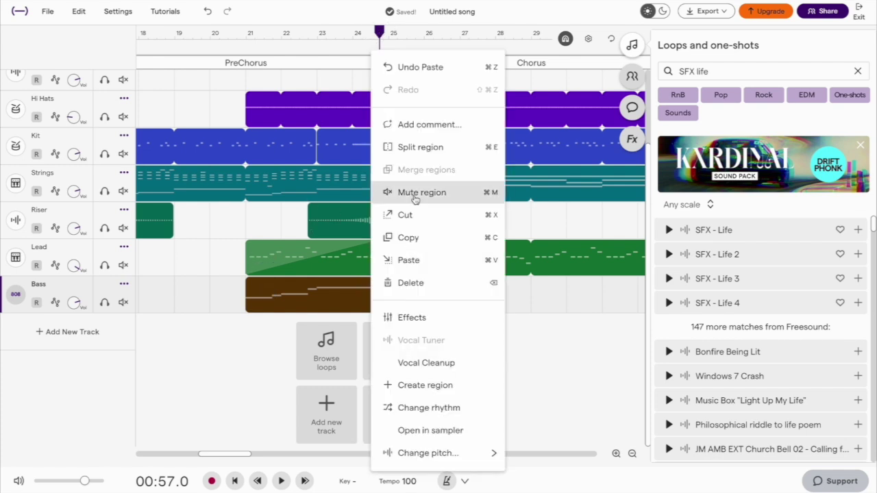
left_click(433, 147)
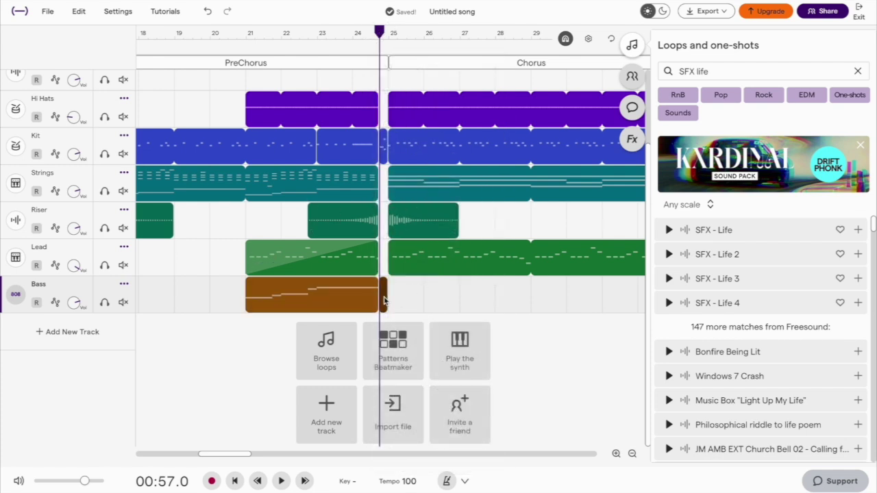
Remove the short Bass leftover, create an empty Bass region at the start of the Chorus in bar 25, and open its notes for editing
left_click(388, 35)
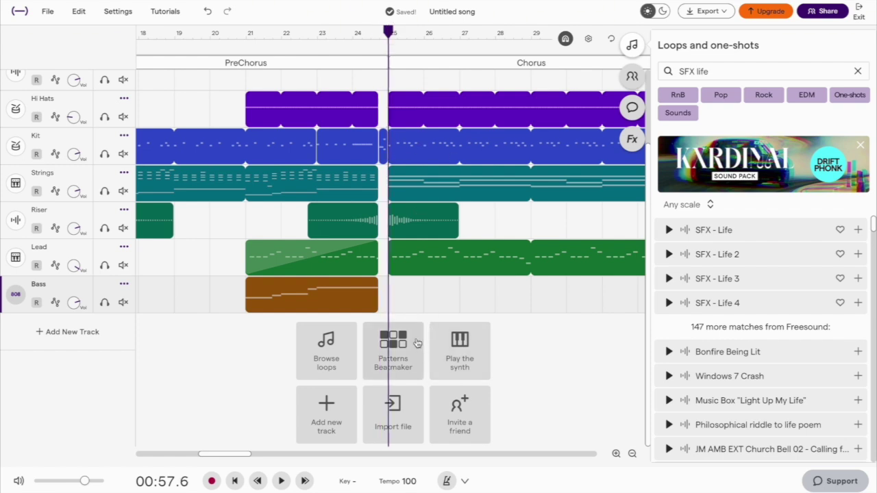
right_click(400, 294)
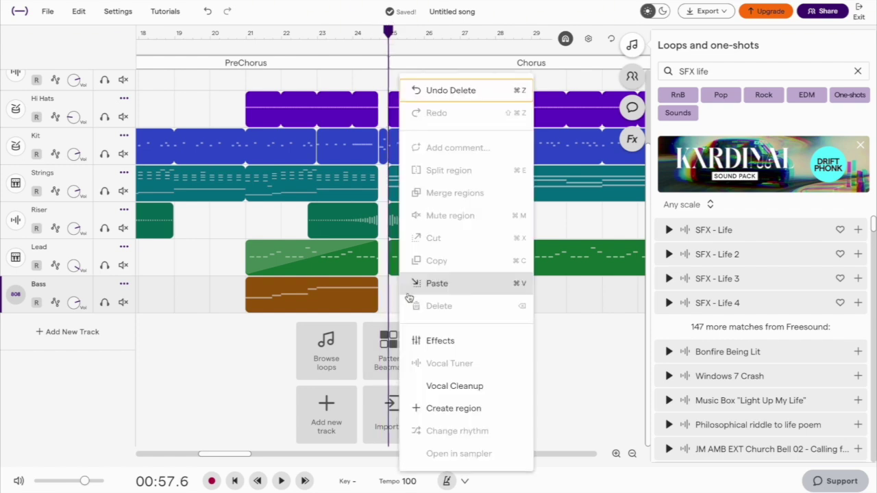
left_click(450, 408)
right_click(405, 296)
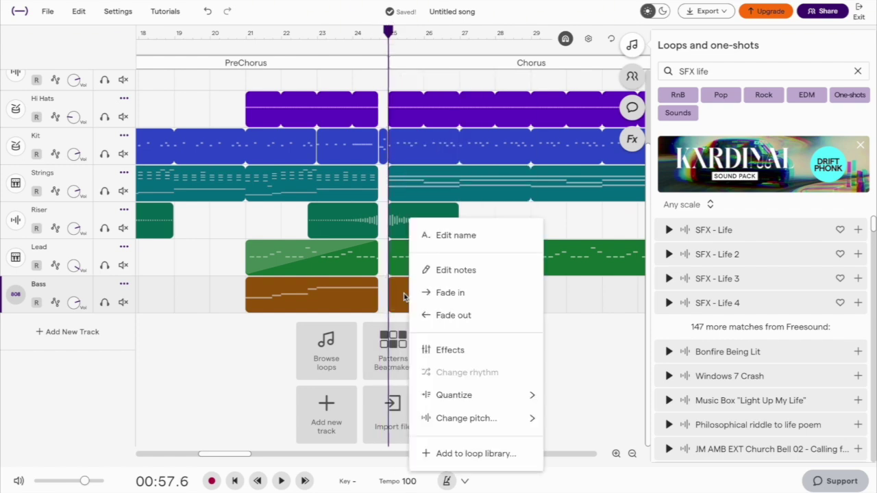
left_click(438, 268)
Add two short D0 notes in bar 25 of the new Bass region, at its start and in its second half
scroll(421, 353, "up", 3)
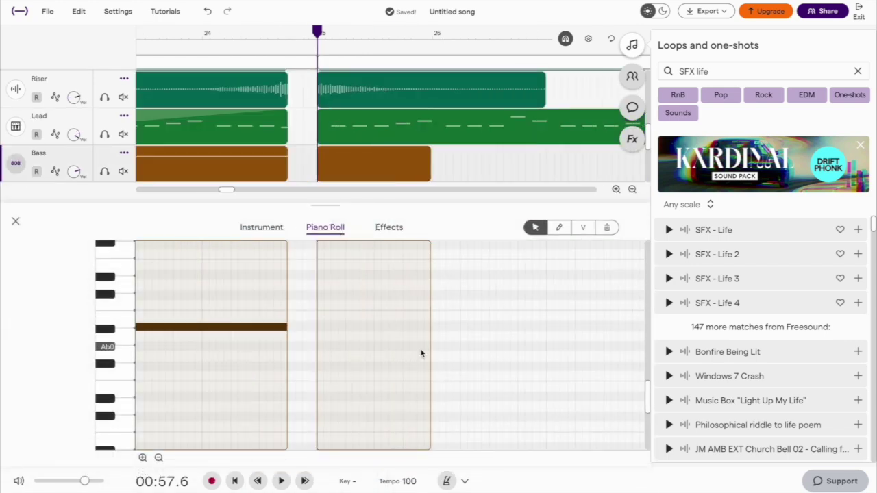
scroll(420, 353, "up", 2)
double_click(268, 407)
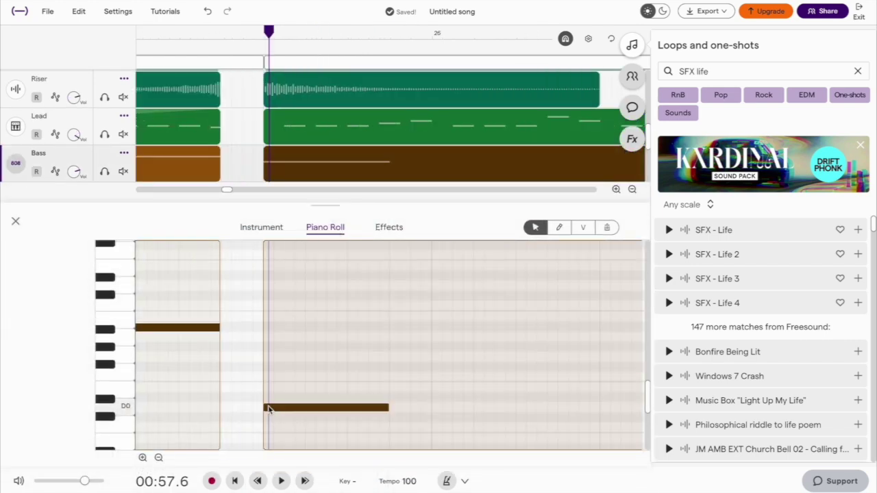
left_click_drag(385, 408, 293, 411)
left_click(369, 409)
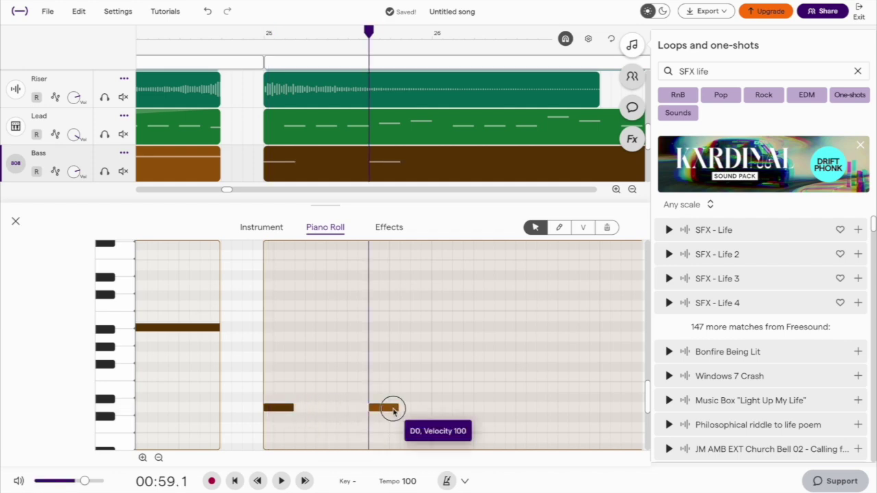
left_click(387, 409)
Add an E0 note at the end of bar 25 and two F0 notes in bar 26, shortening the second F0
left_click(406, 388)
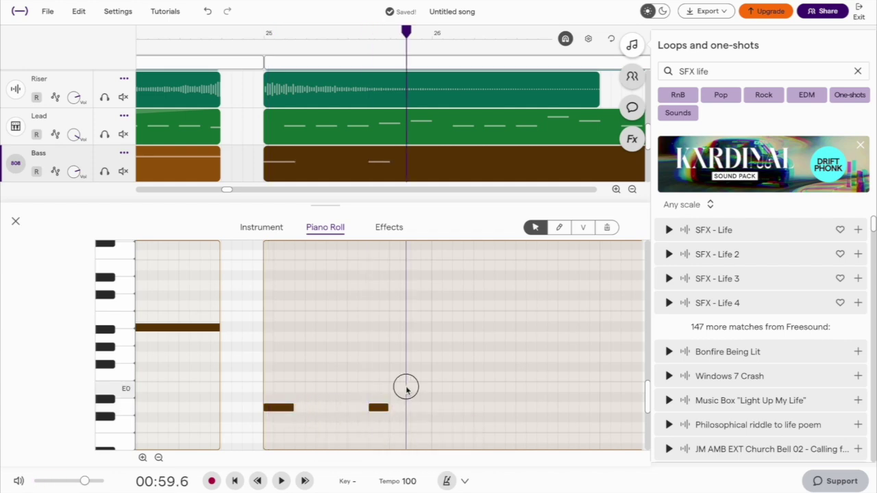
left_click(406, 388)
left_click_drag(422, 388, 483, 377)
left_click(438, 378)
left_click(569, 378)
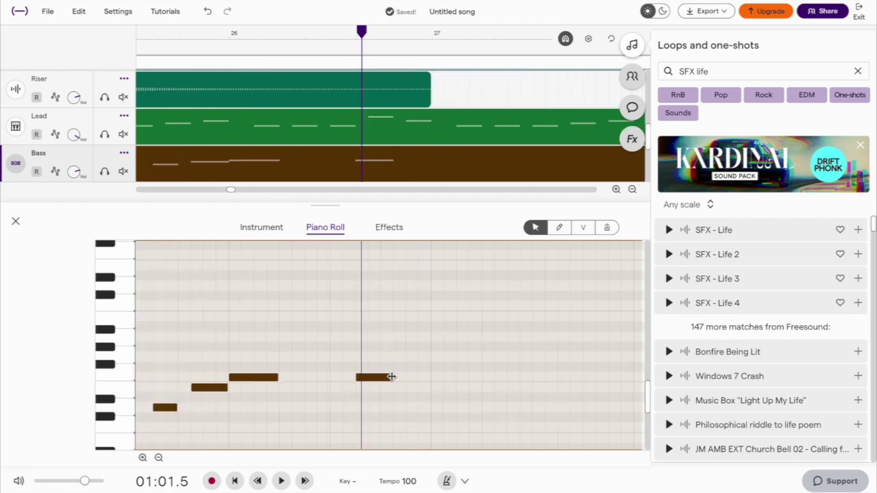
left_click_drag(392, 376, 382, 377)
Add an A0 note that fills the end of bar 26, followed by a Bb0 note at the start of bar 27
left_click(403, 338)
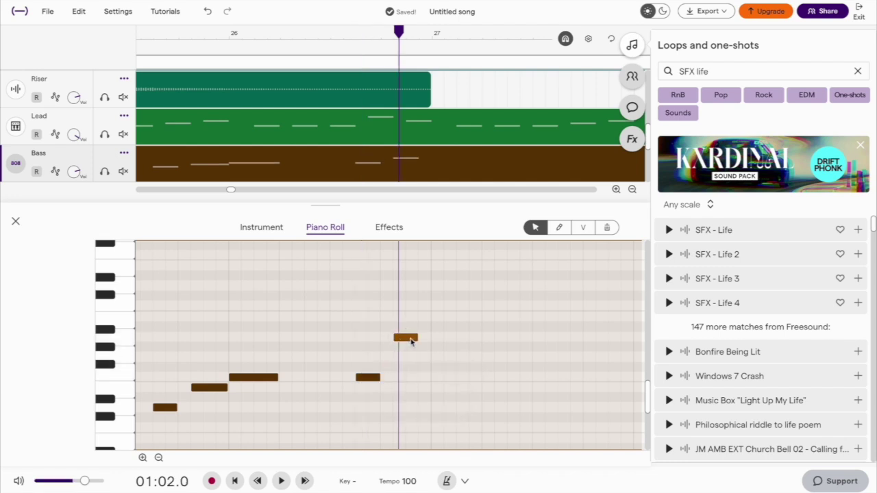
left_click_drag(411, 342, 429, 337)
left_click(439, 326)
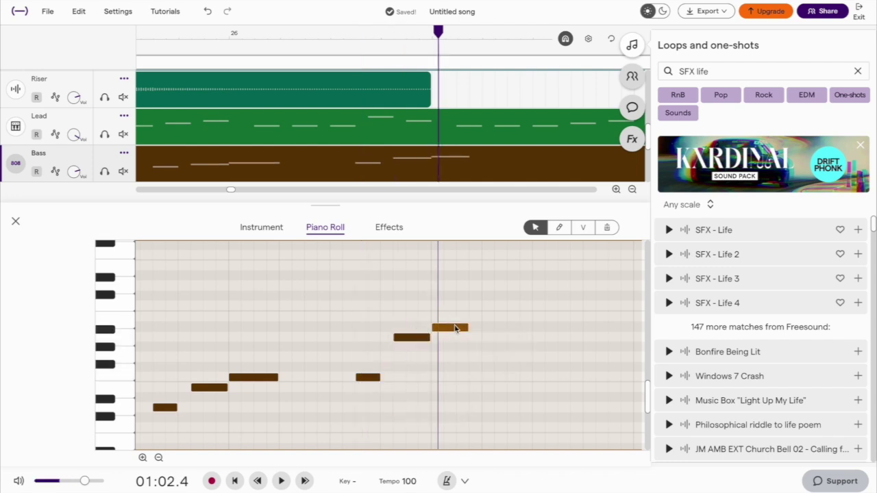
Add Bb0 notes to the Bass: two at the end of bar 27, one at the start of bar 28 and two short ones at its end
left_click(558, 330)
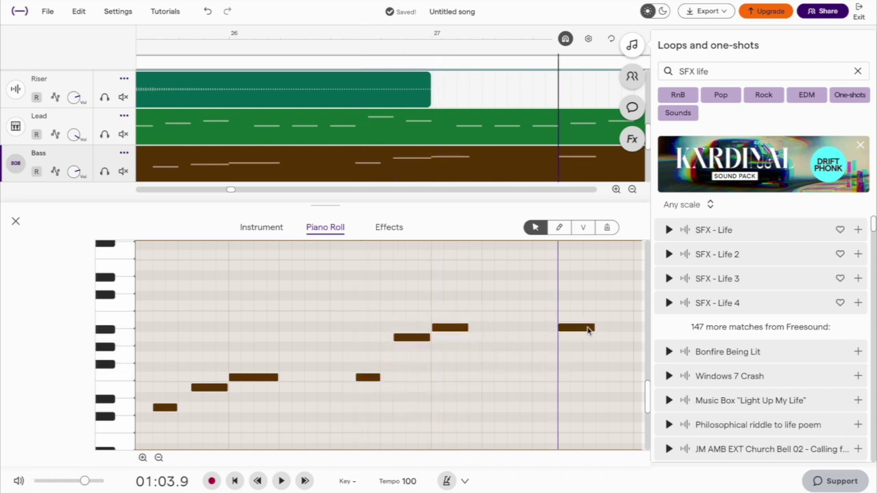
left_click_drag(587, 328, 583, 333)
left_click(599, 330)
left_click_drag(252, 329, 260, 329)
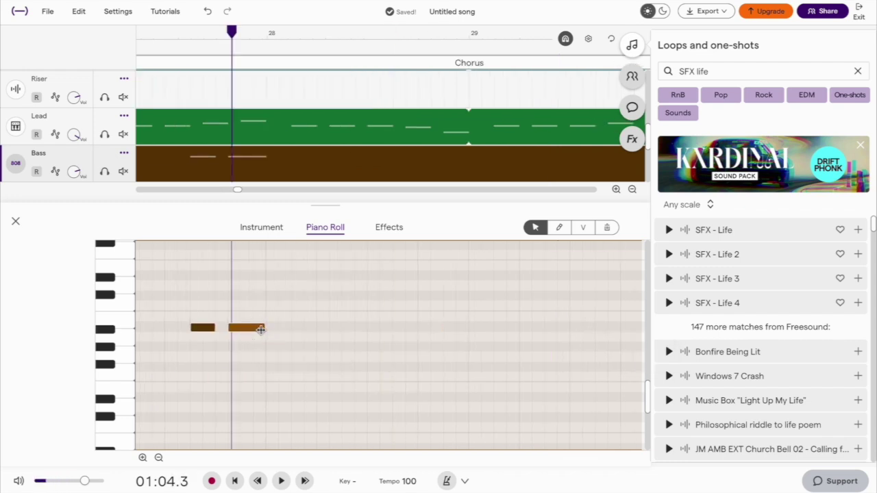
left_click(275, 329)
left_click(400, 328)
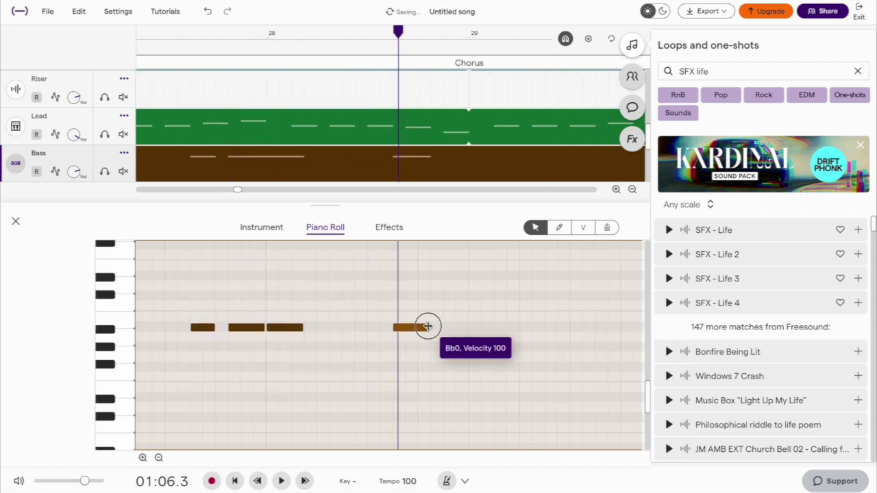
left_click(435, 328)
Split the Chorus Bass region at bar 29 and remove the empty part after it
left_click(466, 31)
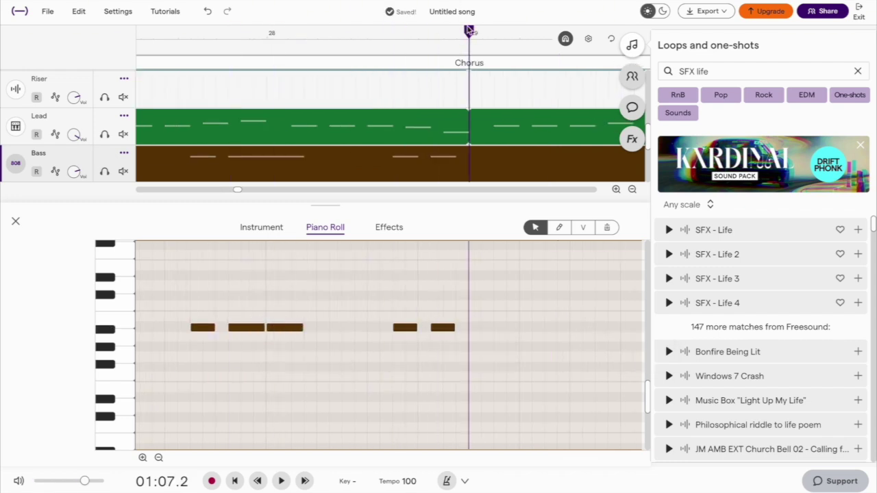
right_click(465, 158)
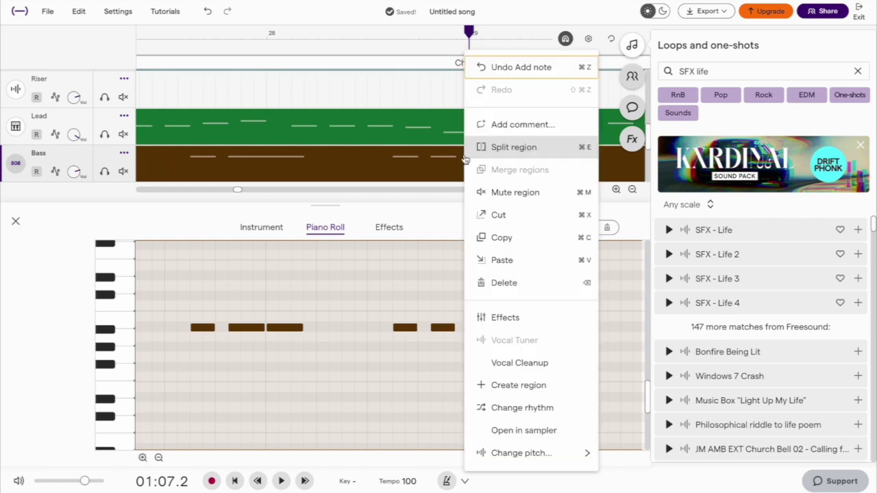
left_click(509, 149)
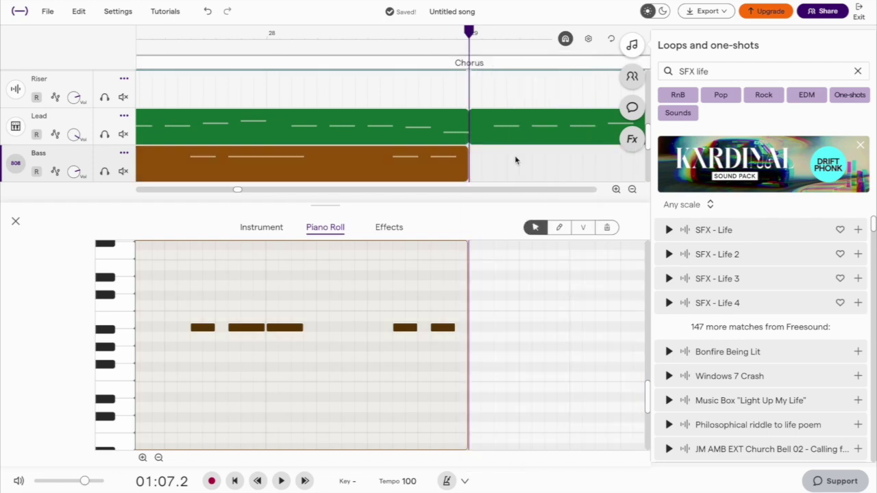
Loop the Chorus Bass region to the end of the Chorus in line with the Lead, and stop playback after listening
scroll(515, 161, "down", 5)
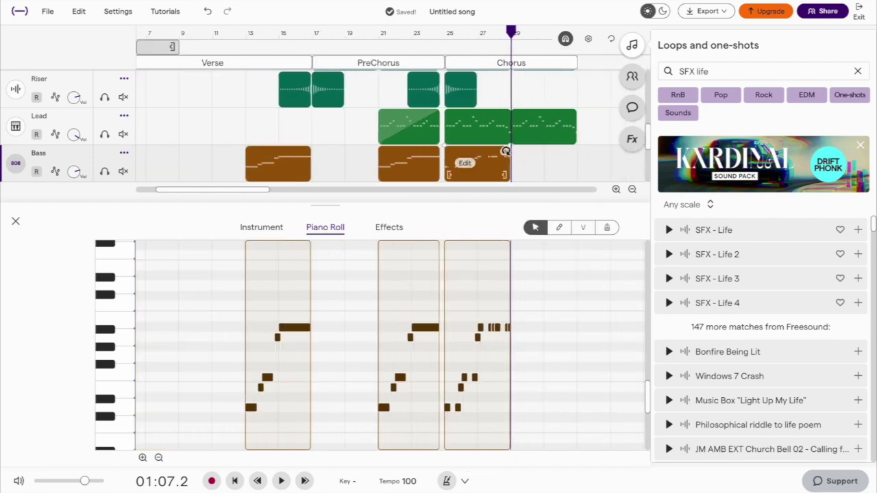
left_click_drag(506, 151, 571, 156)
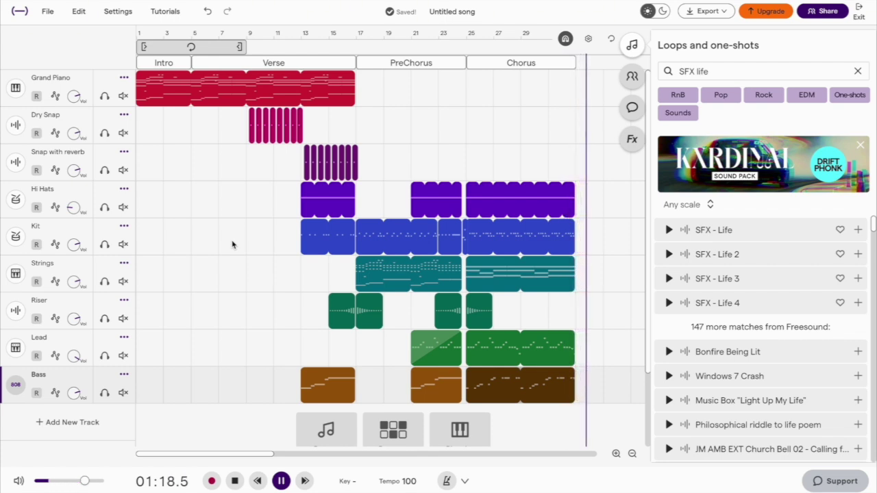
key("space")
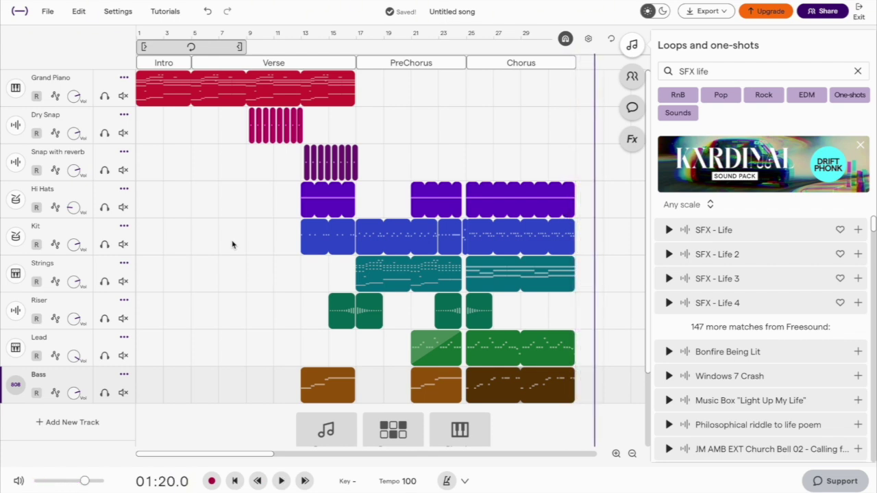